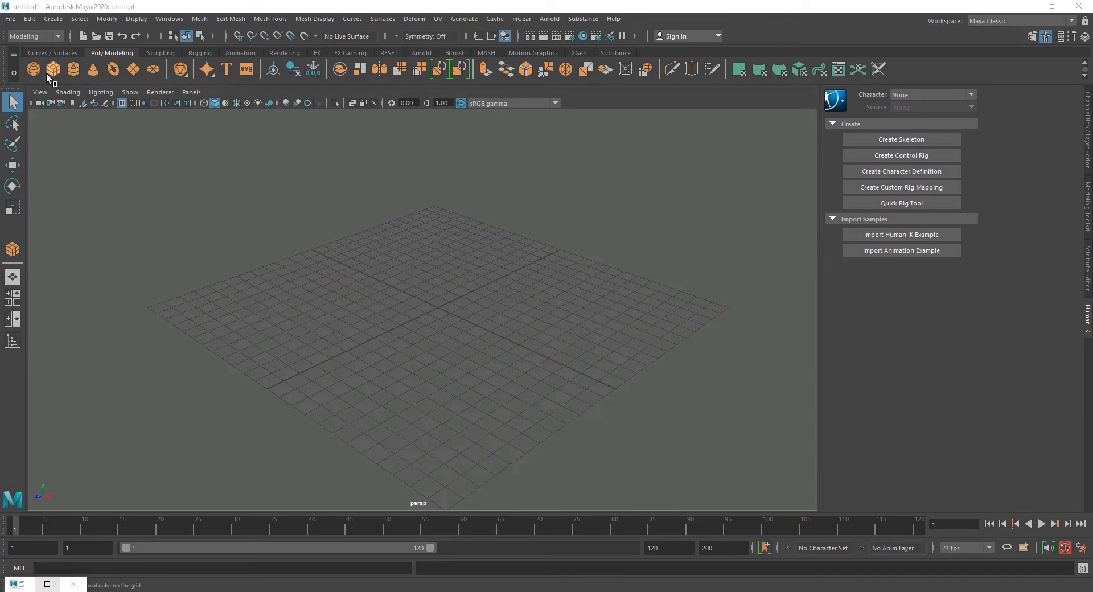
Create a polygon cube at the centre of the grid and turn on its smooth mesh preview
click(446, 315)
drag(454, 308, 491, 288)
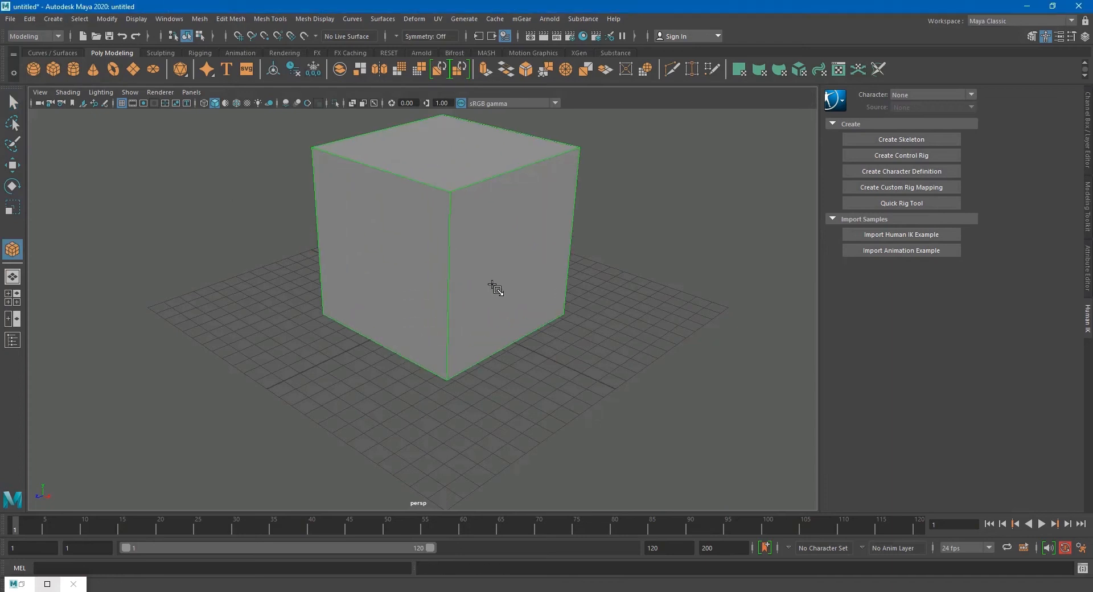
alt+middle_drag(495, 286, 492, 337)
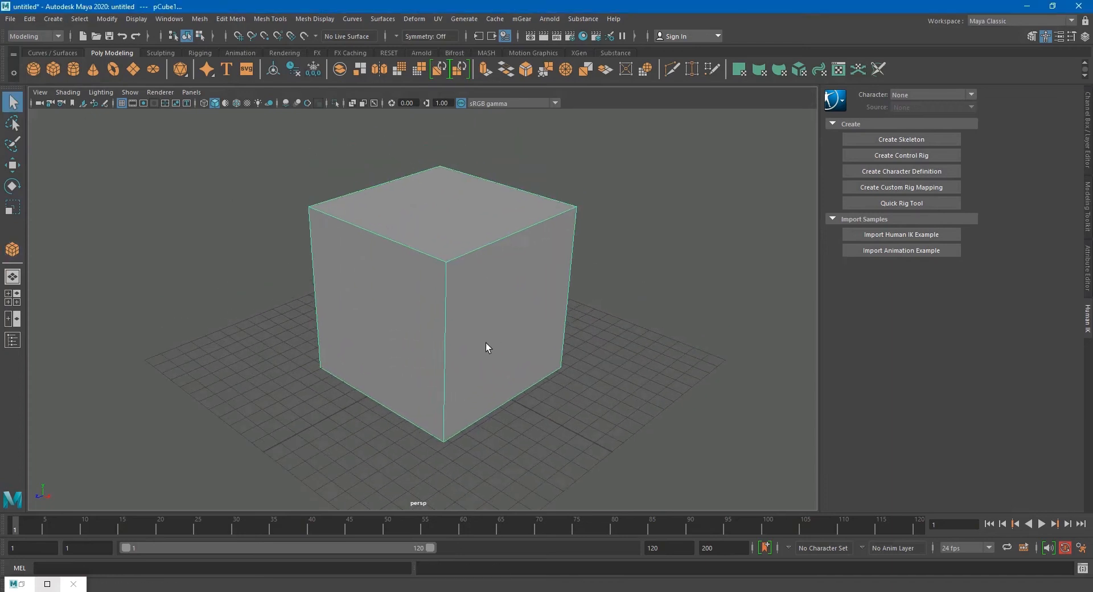
key(3)
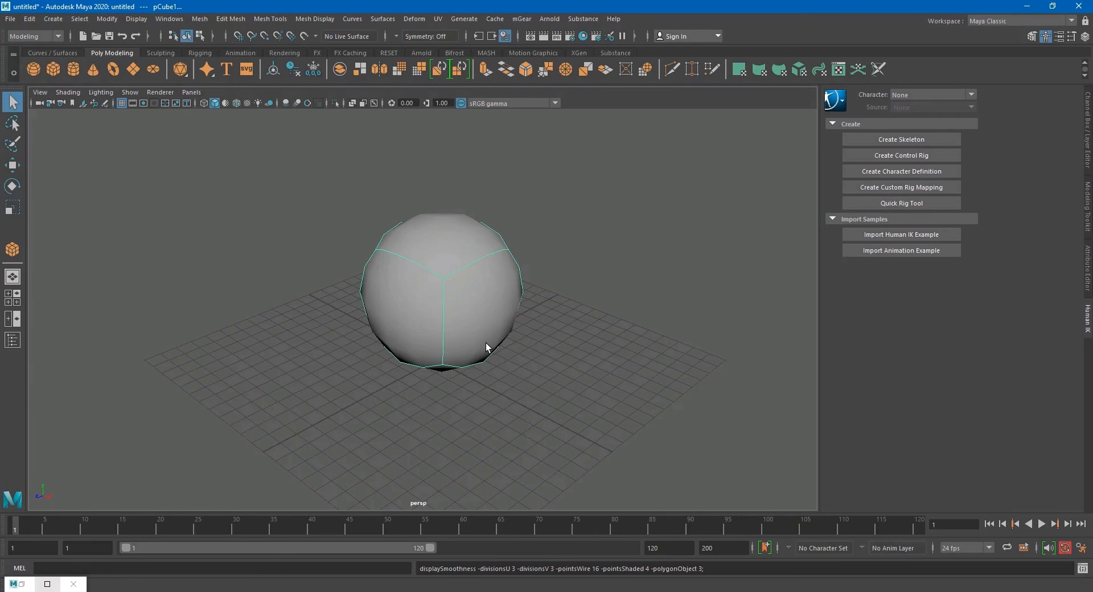
Export the selected cube as FBX with Smooth Mesh enabled, replacing cube.fbx in the Substance folder
click(9, 20)
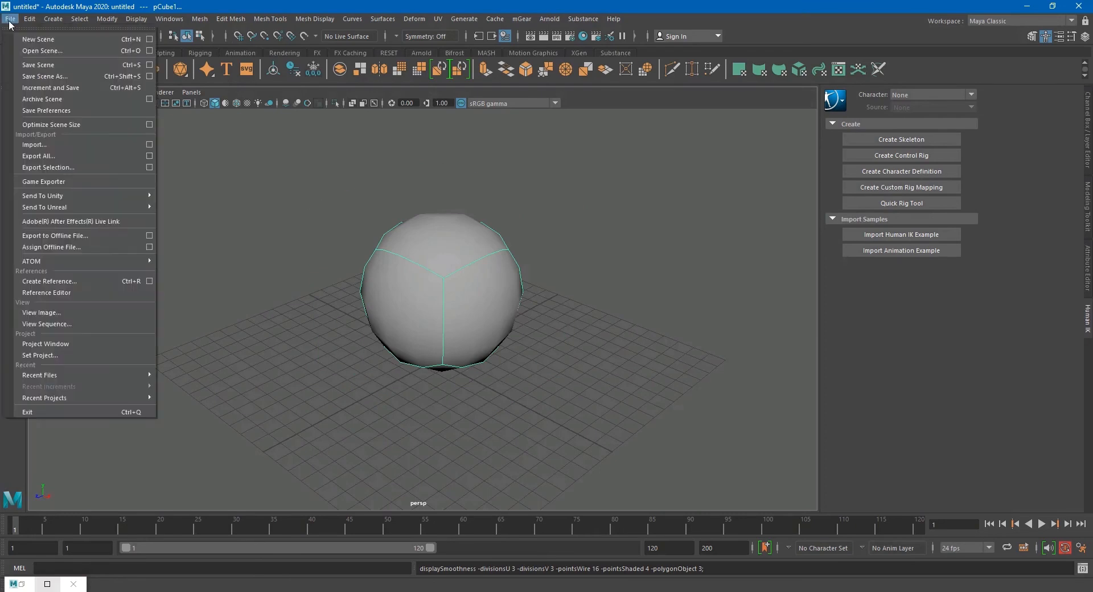
click(121, 167)
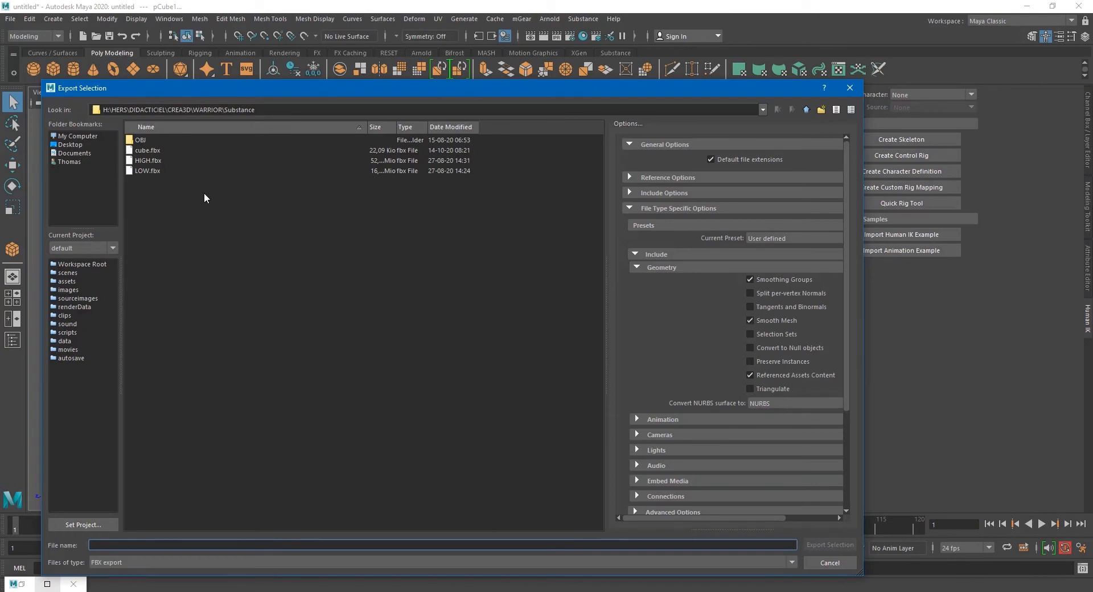
click(172, 151)
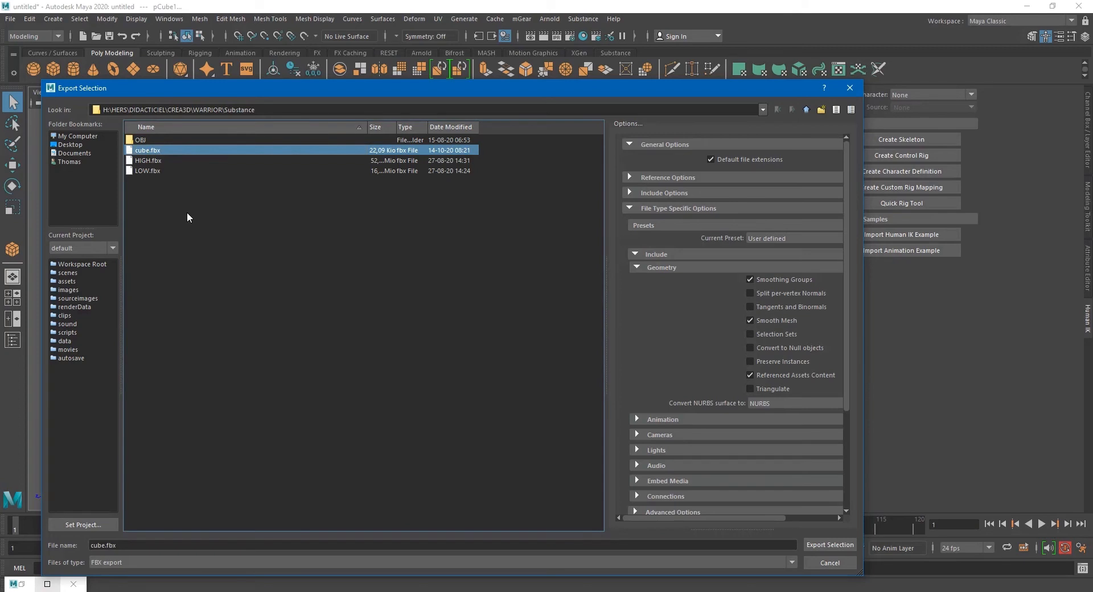
click(829, 545)
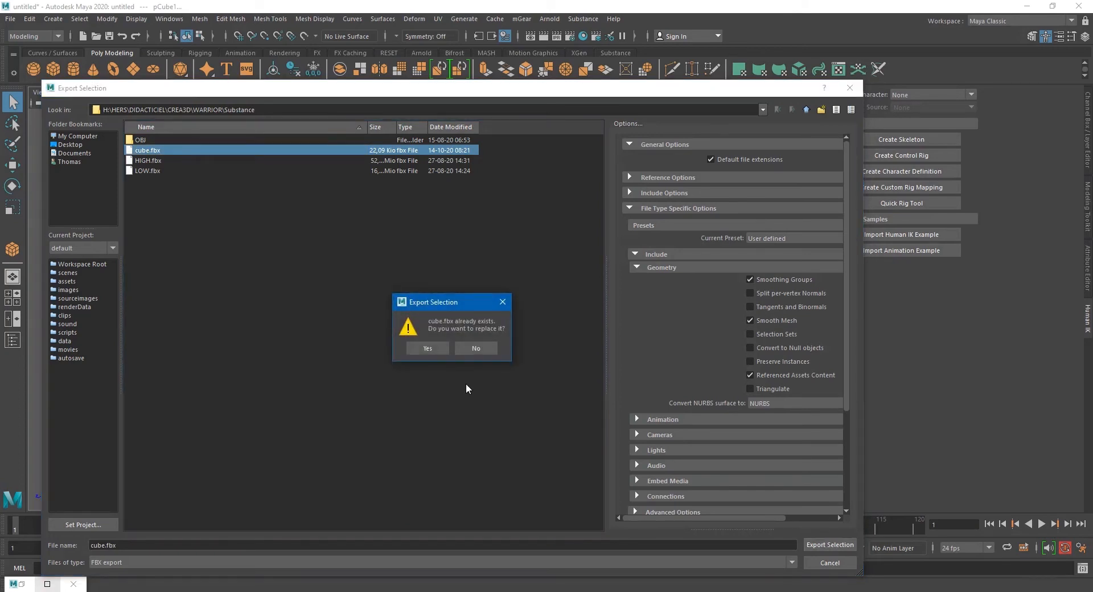
click(427, 352)
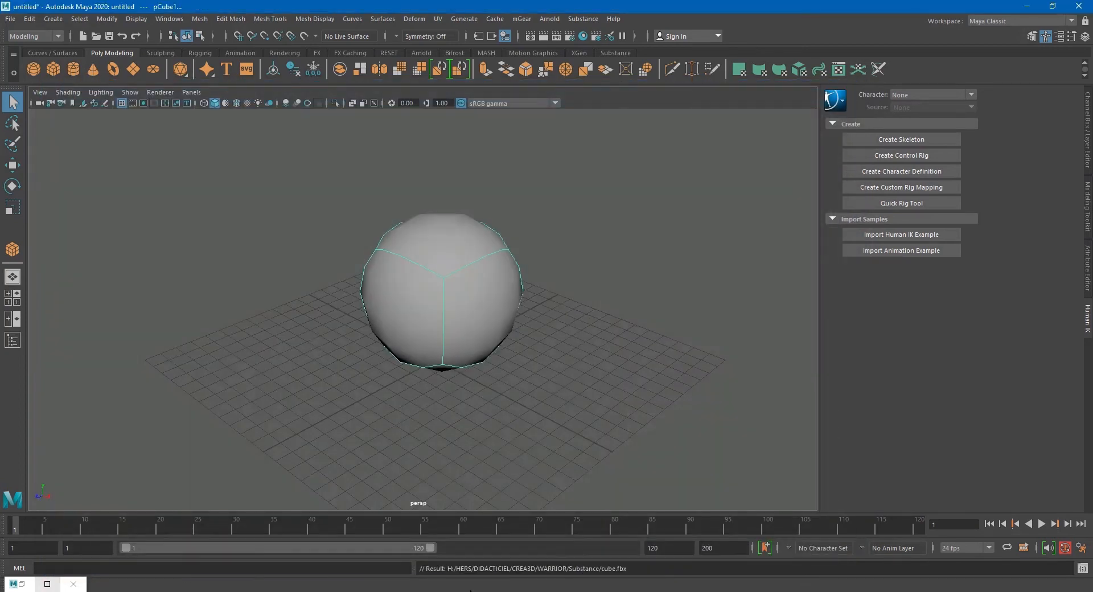
Switch to Substance Painter, create a new project from cube.fbx with the default settings, and inspect the imported mesh
click(434, 591)
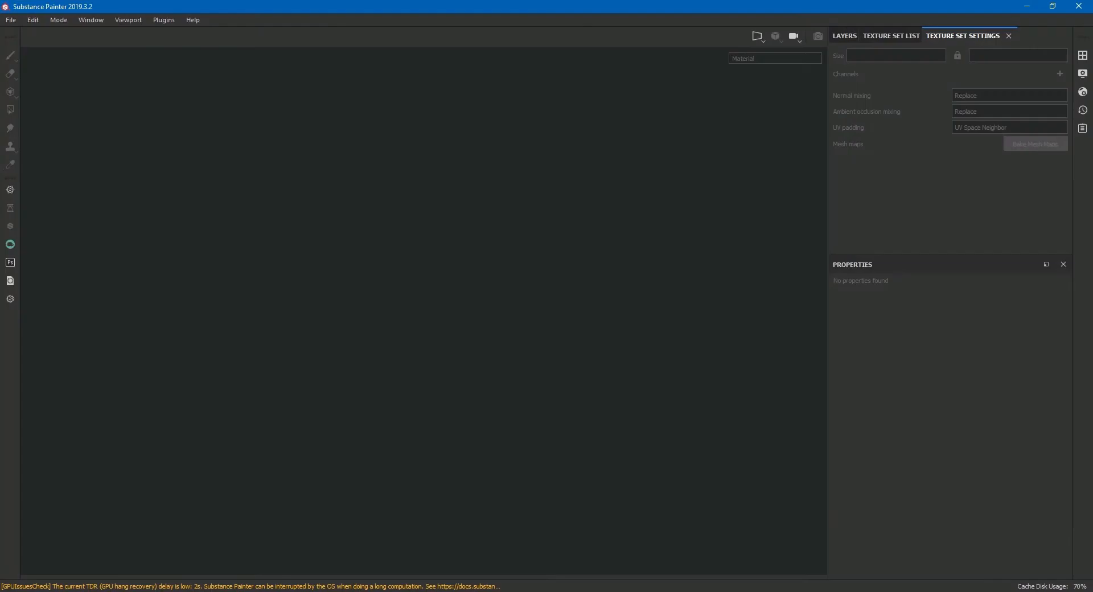
click(11, 21)
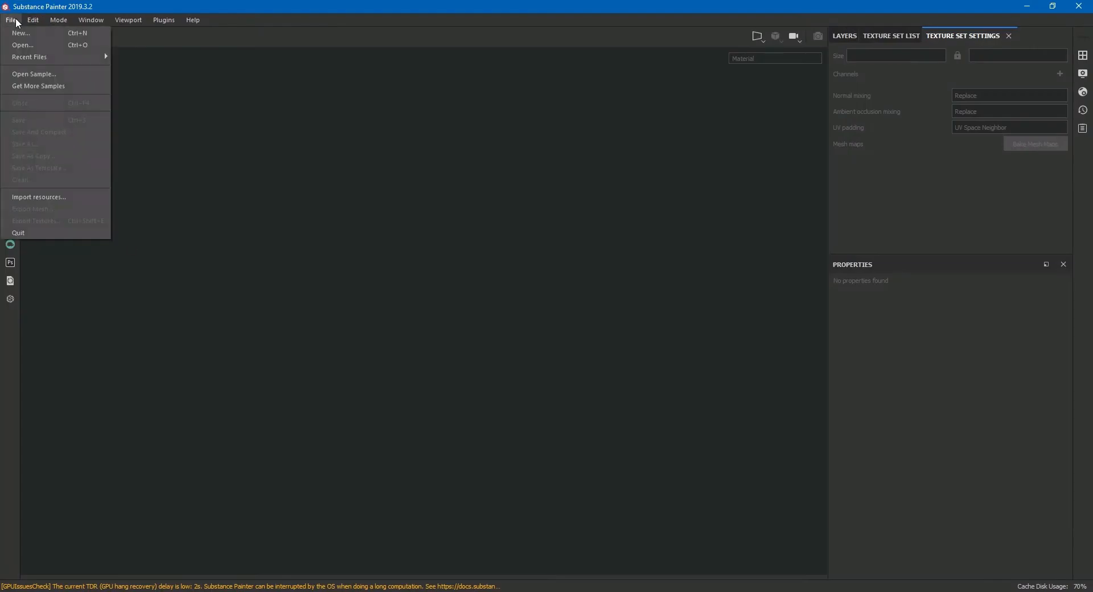
click(19, 34)
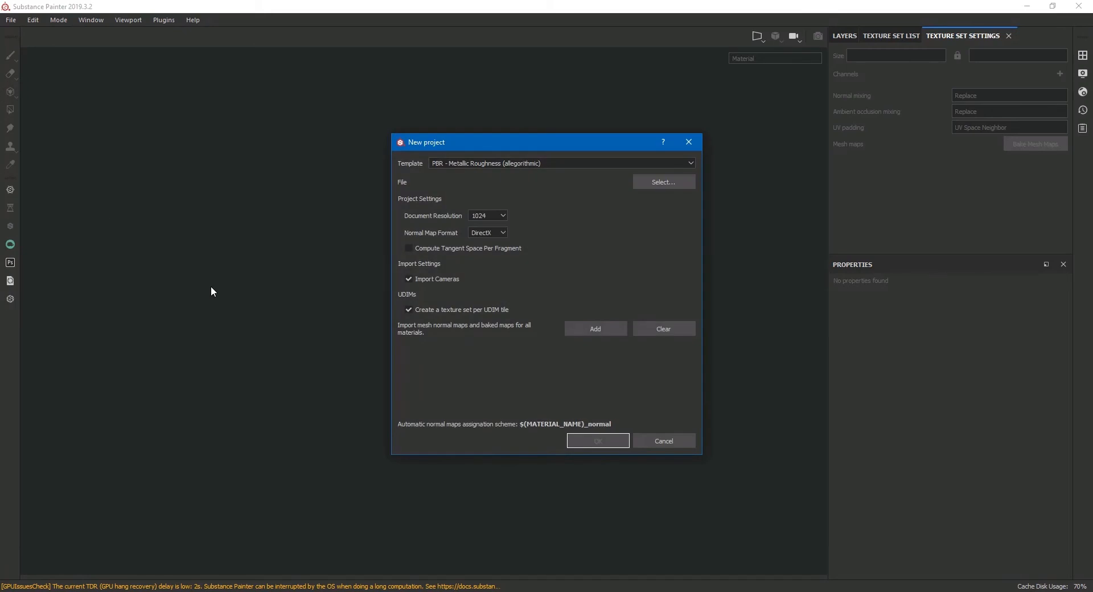
click(654, 182)
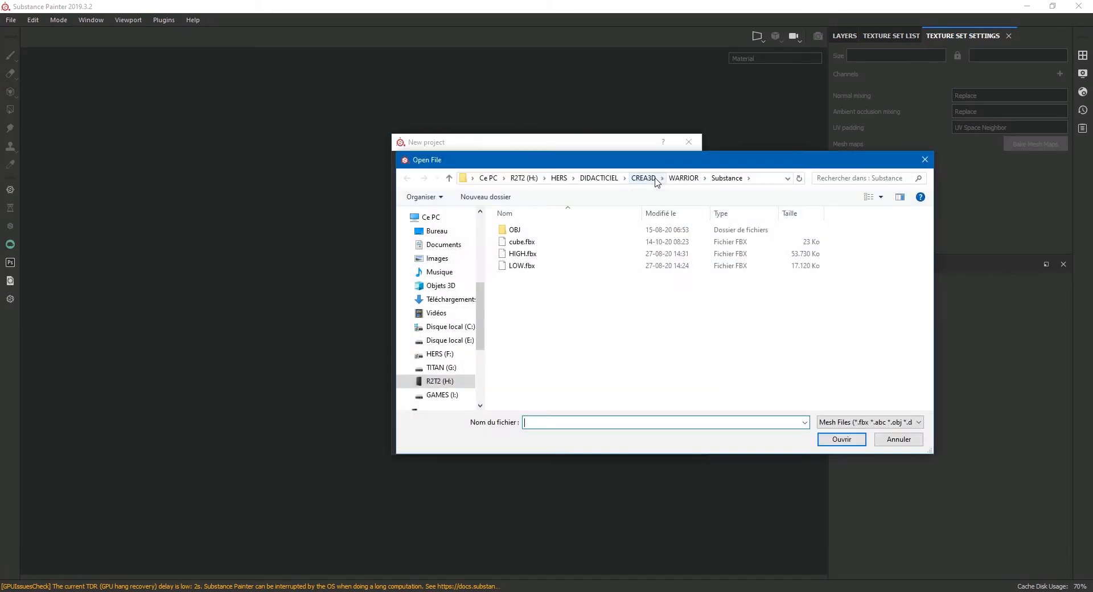
double_click(521, 241)
click(595, 444)
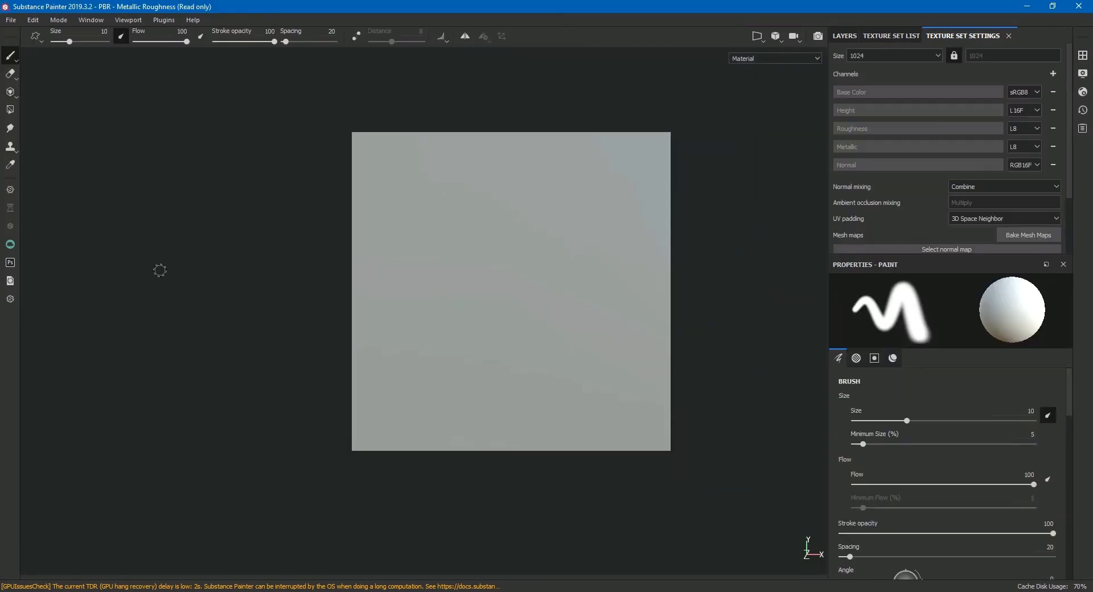
alt+drag(160, 271, 686, 427)
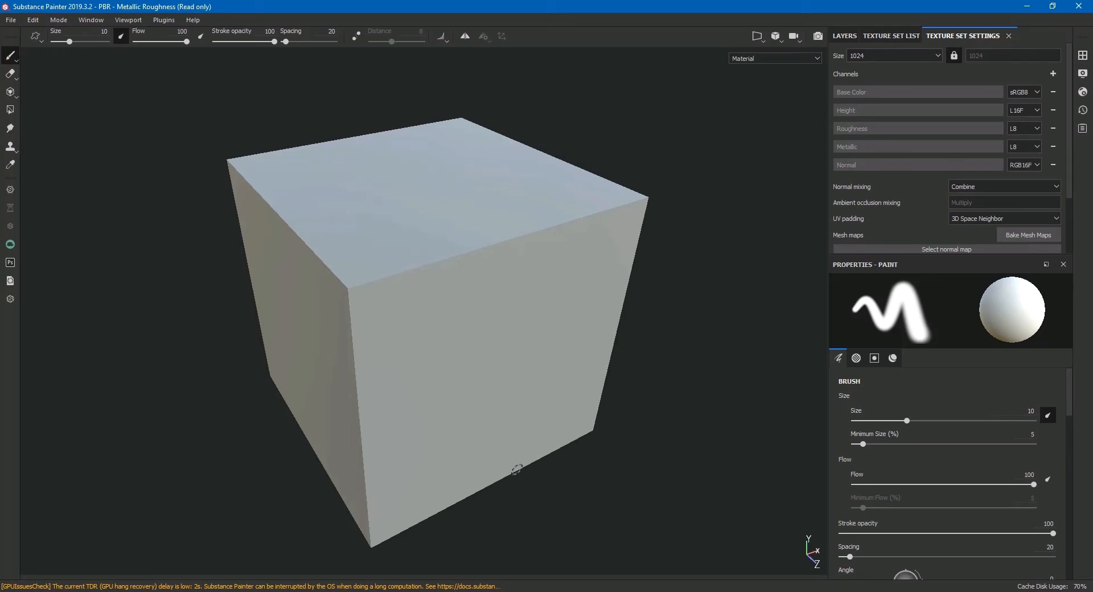
Switch back to Maya and turn off Smooth Mesh in the FBX export settings for the selected cube
click(349, 591)
click(497, 574)
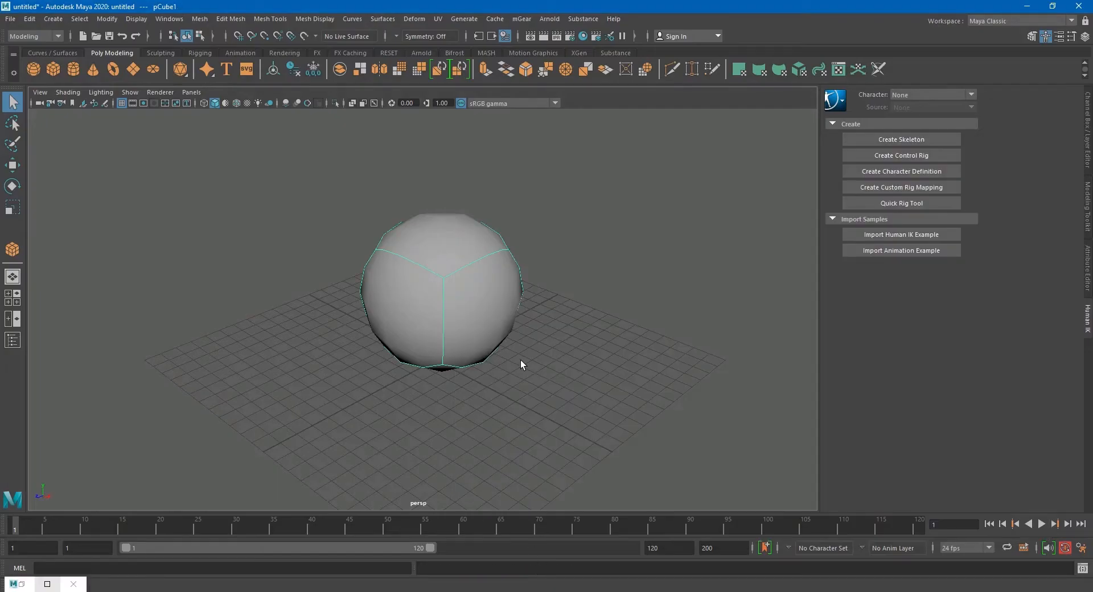
click(10, 19)
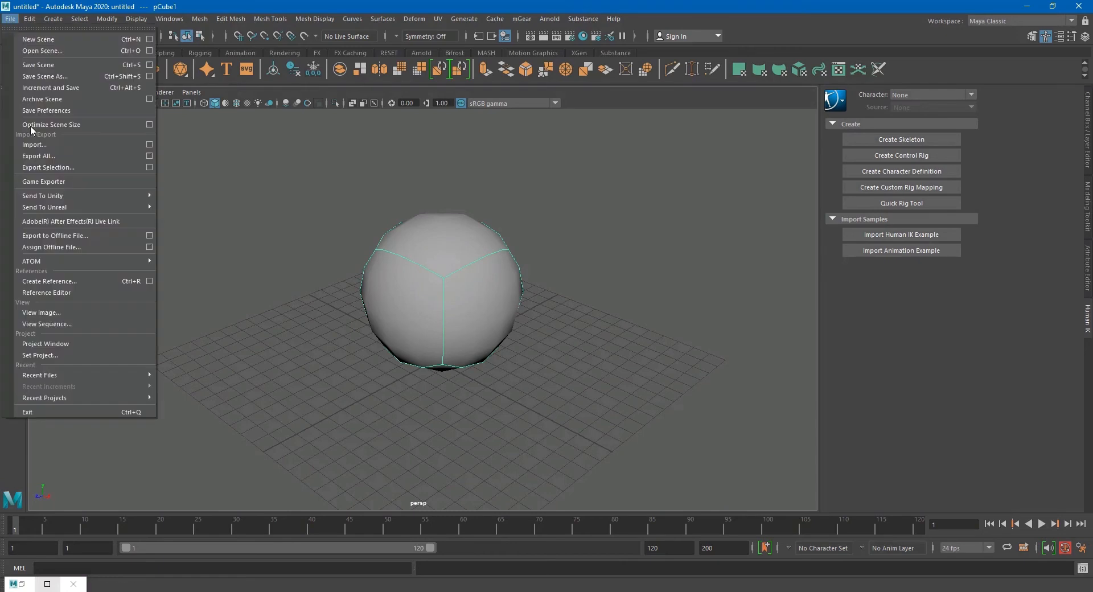
click(151, 165)
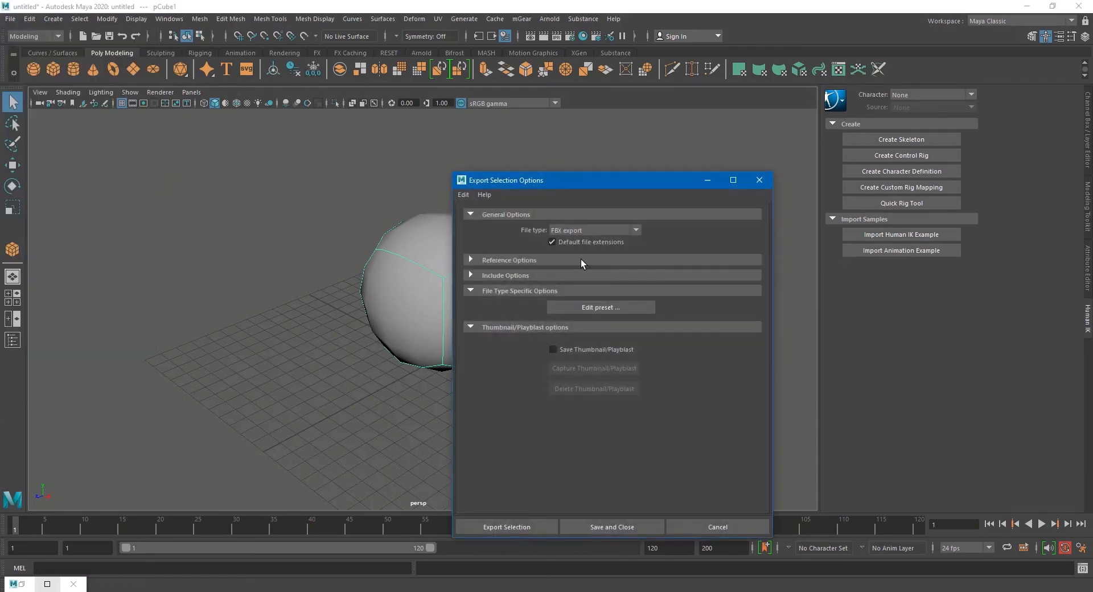
click(537, 527)
click(772, 321)
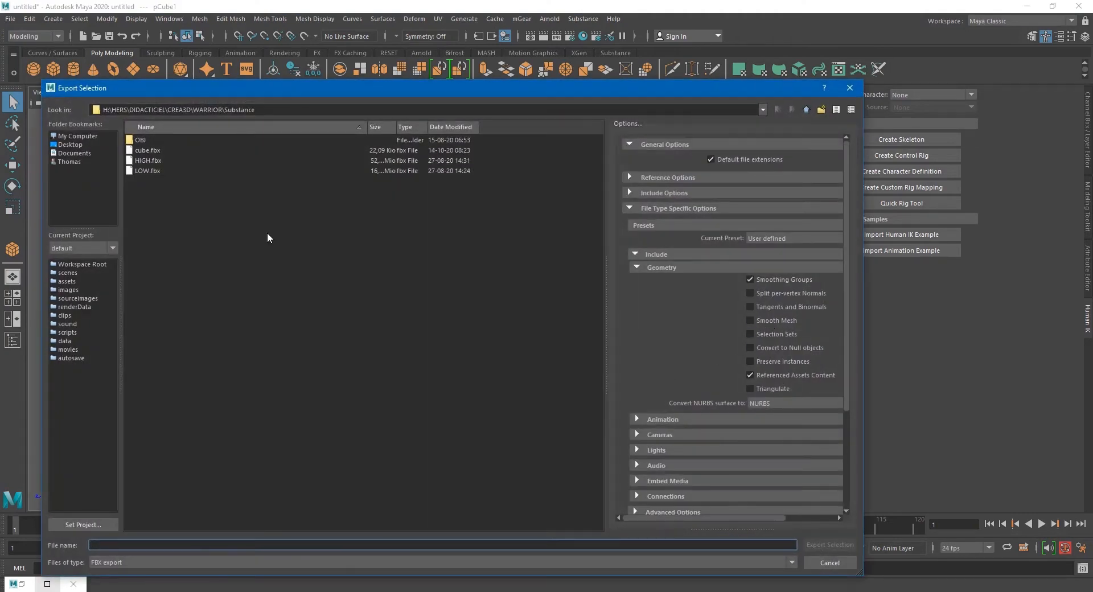
Export the selection over the existing cube.fbx and dismiss the export report
click(146, 151)
click(825, 545)
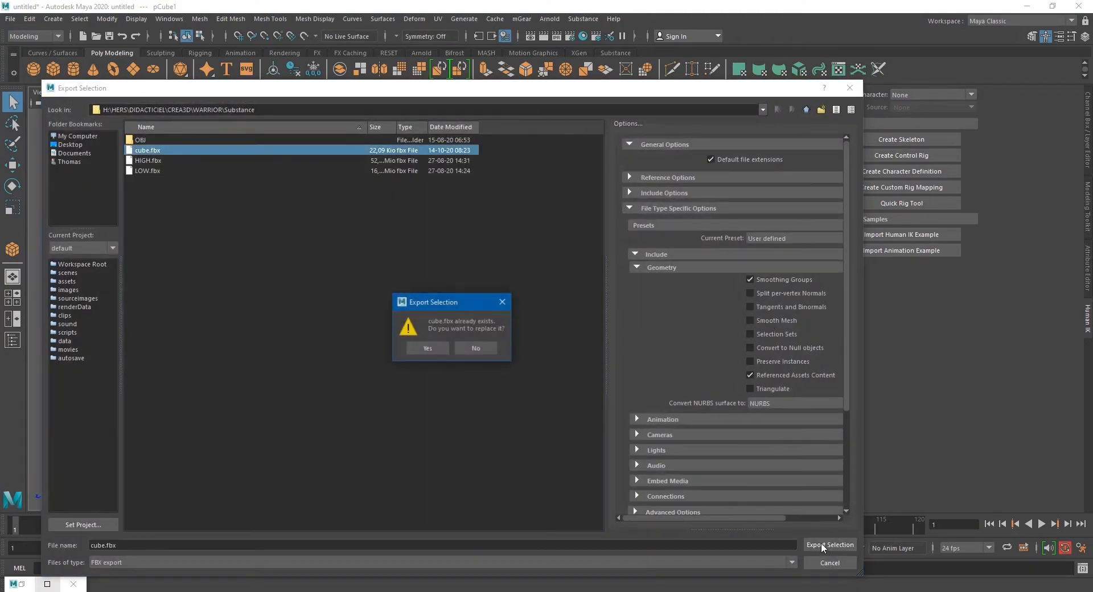
click(435, 350)
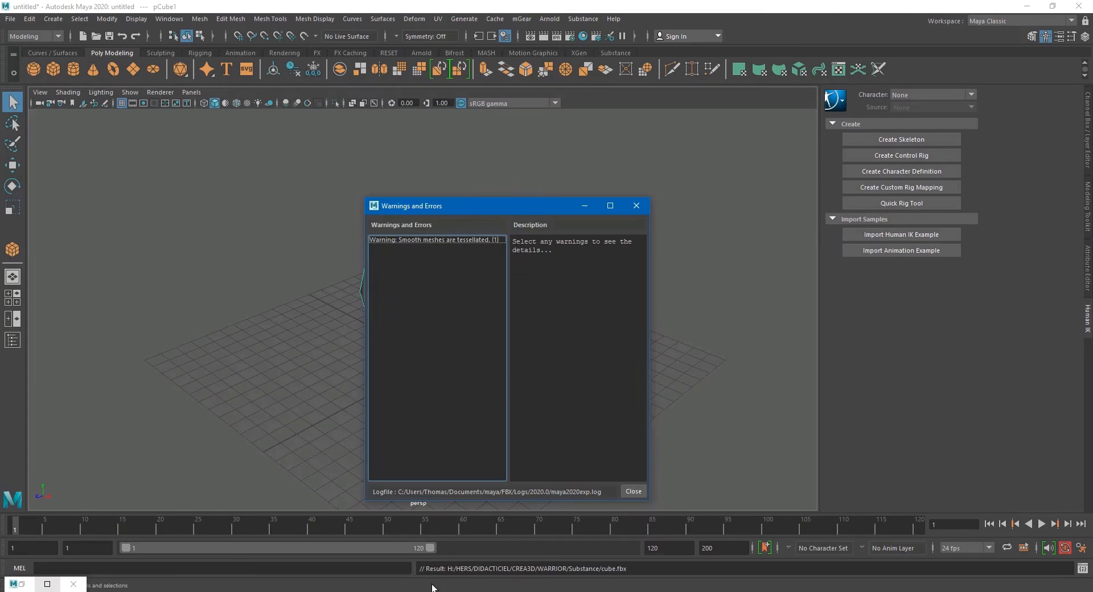
click(633, 491)
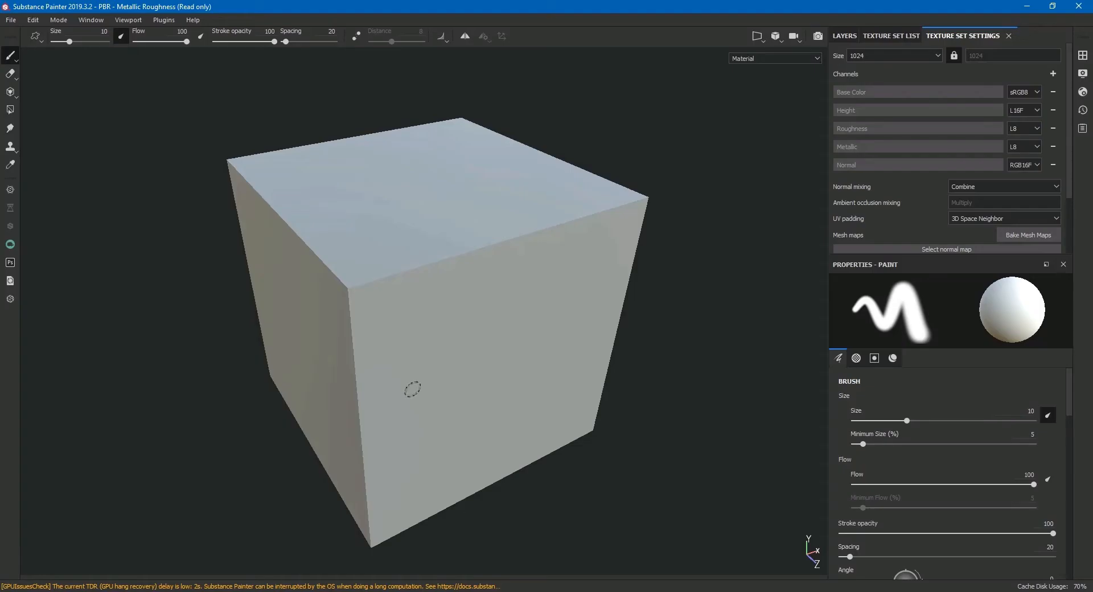
Create another Substance Painter project from the re-exported cube.fbx, discarding the current project's changes, and inspect the imported mesh
click(10, 19)
click(20, 28)
click(660, 182)
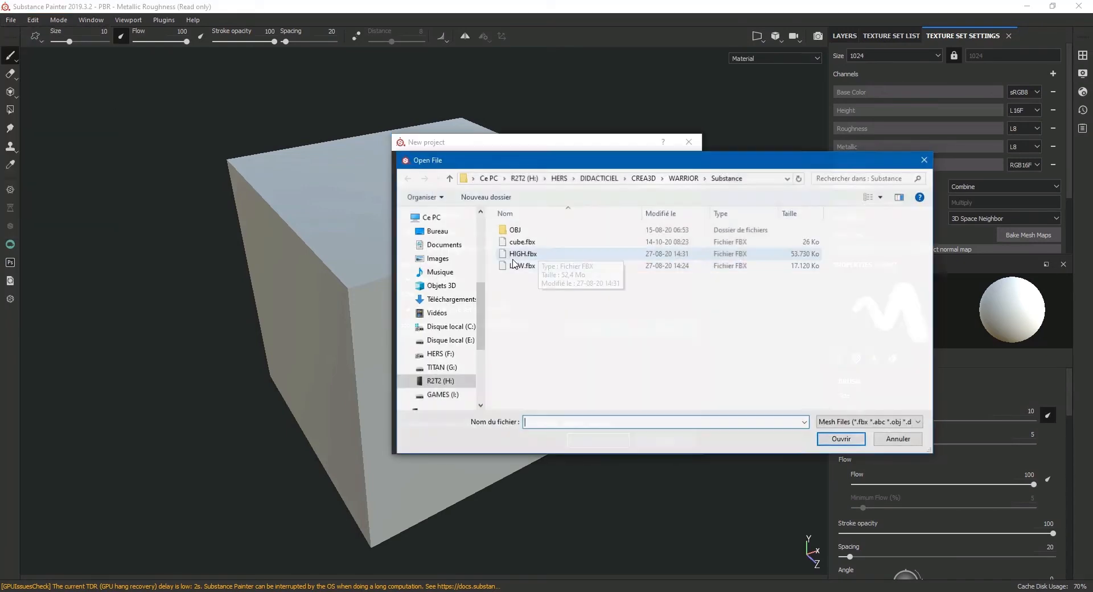
double_click(517, 241)
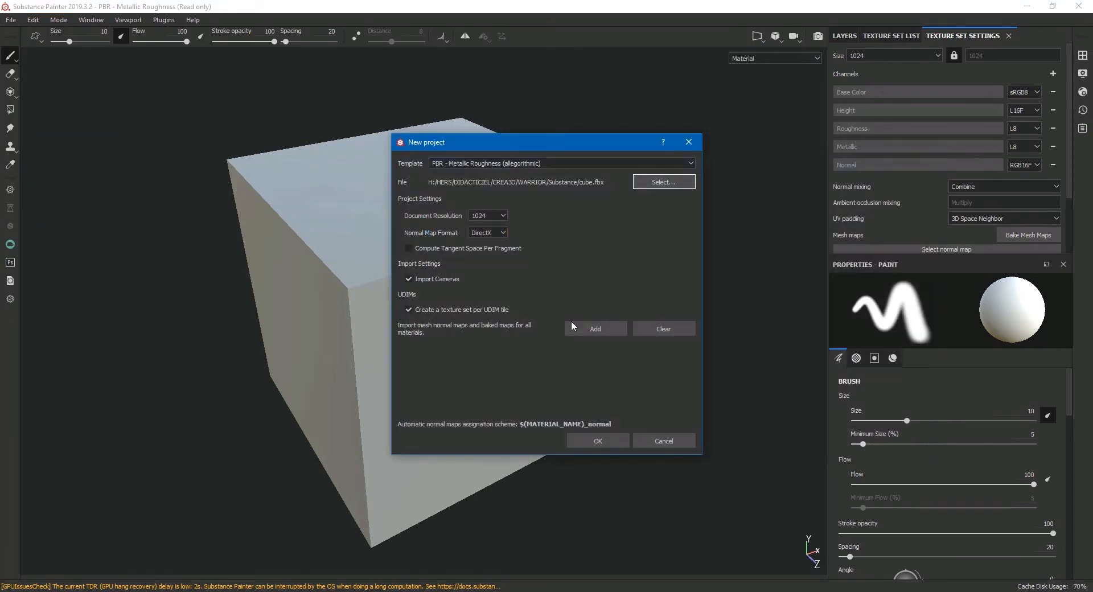
click(606, 442)
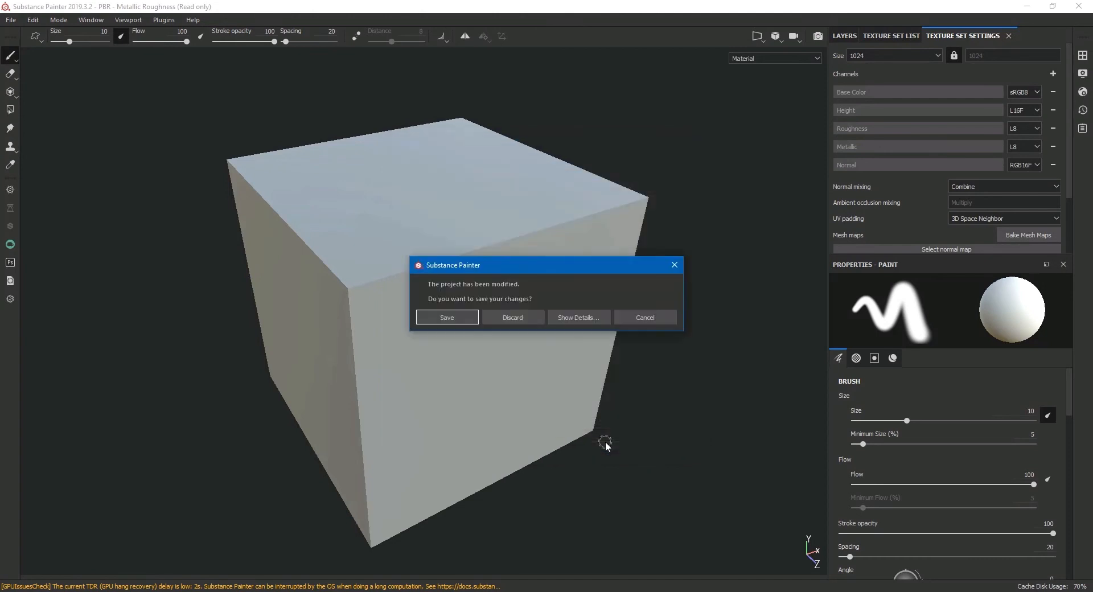
click(514, 316)
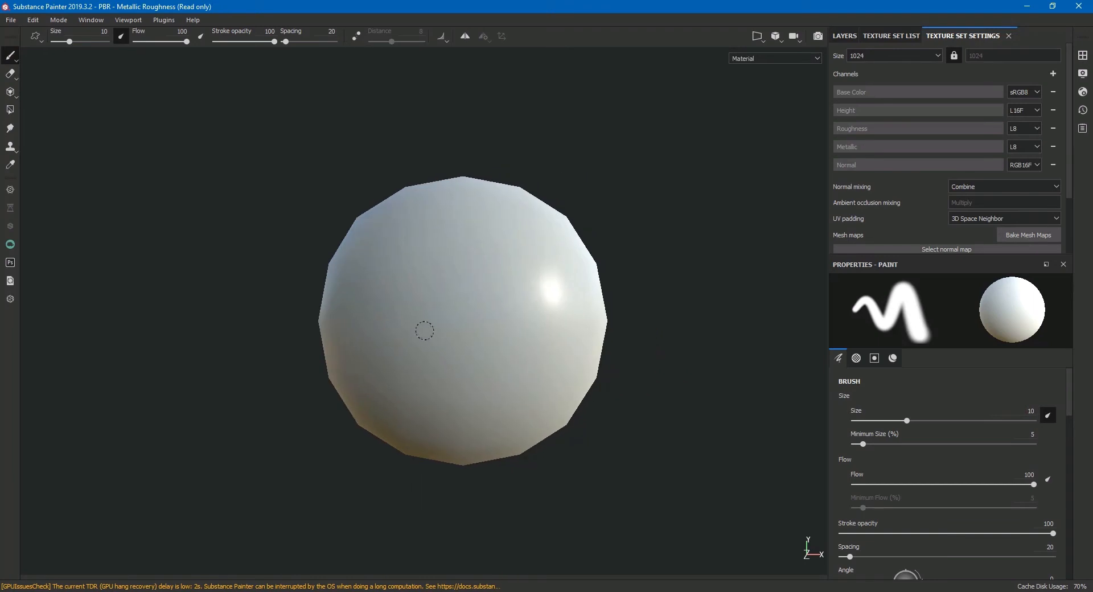
mouse_move(375, 381)
alt+mouse_down()
mouse_move(246, 371)
mouse_move(322, 340)
mouse_move(249, 281)
mouse_move(227, 363)
mouse_move(268, 361)
mouse_move(214, 416)
alt+mouse_up()
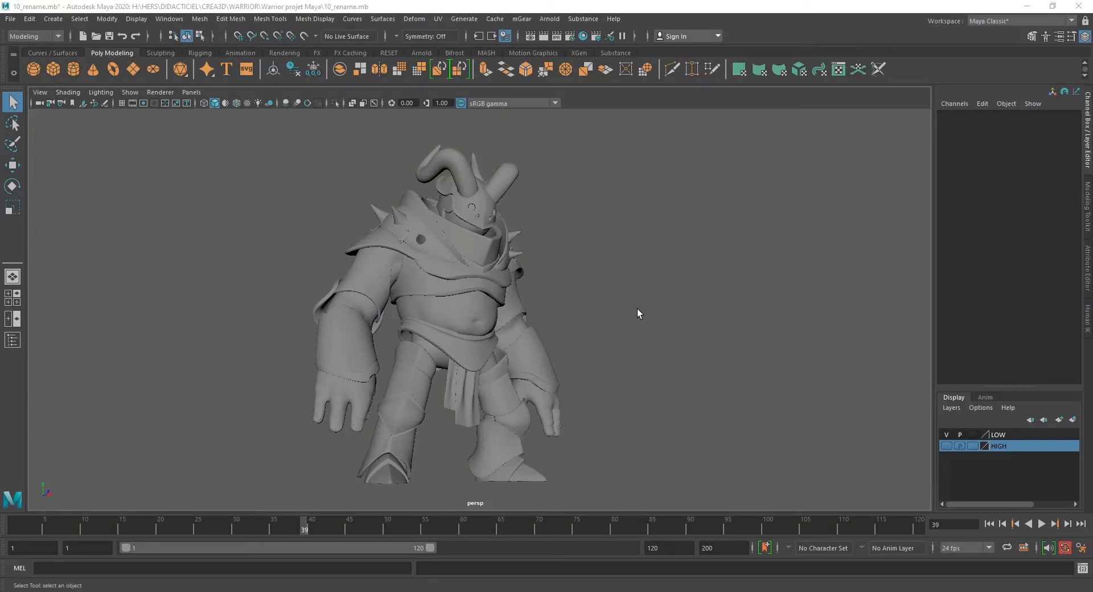
Examine how the low-poly warrior is divided by selecting its forearm, shoulder, collar and torso pieces individually
click(345, 338)
click(368, 291)
click(419, 240)
click(474, 252)
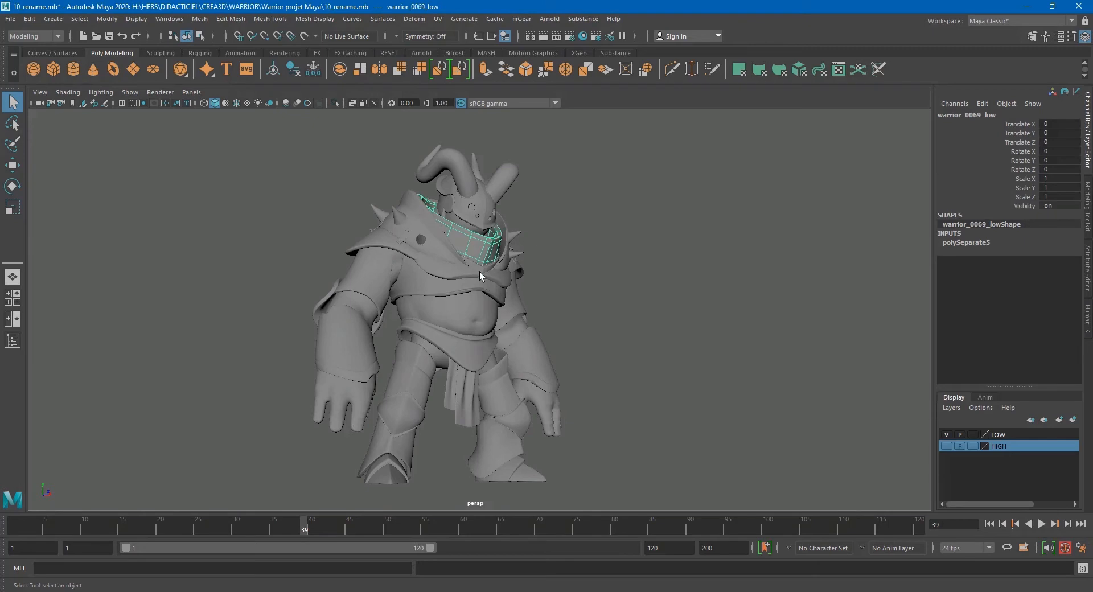
click(327, 350)
click(309, 402)
click(322, 401)
click(346, 357)
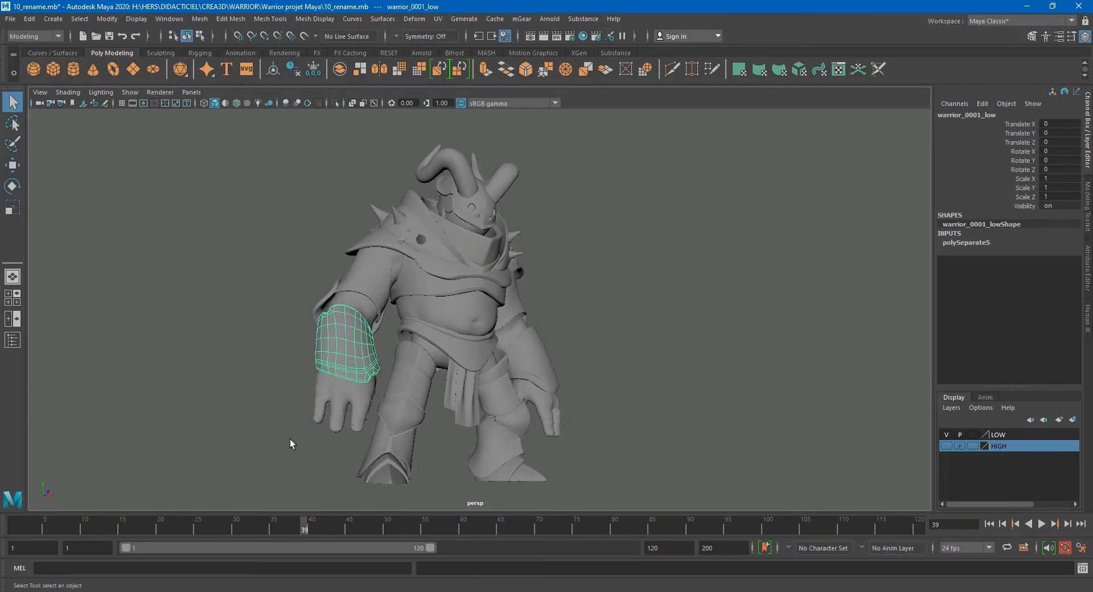
click(460, 303)
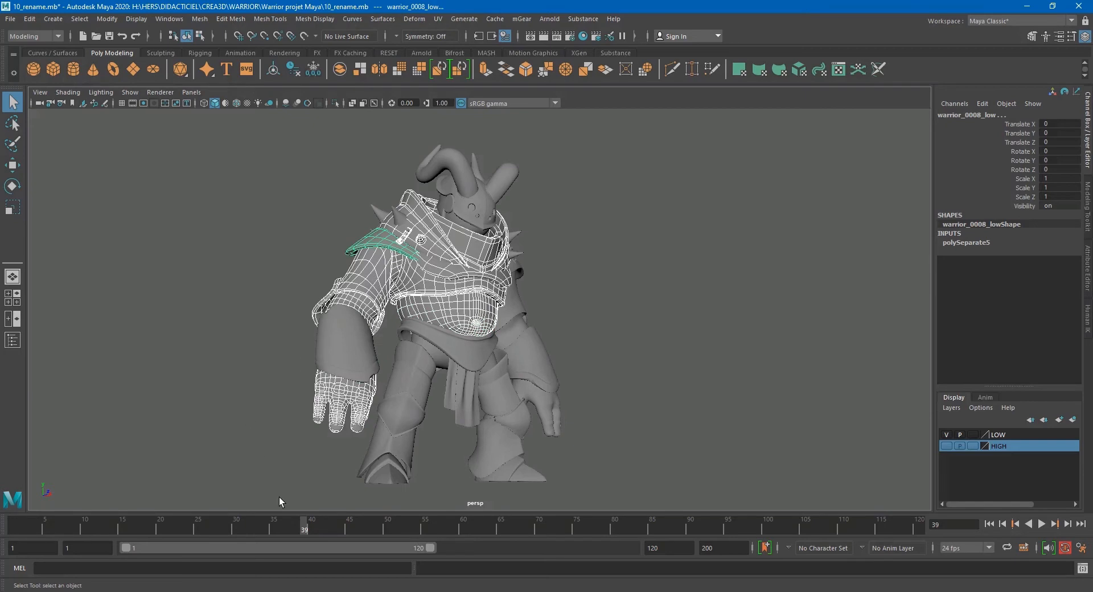
Select all of the warrior's low-poly parts, combine them into a single mesh, and display it unsmoothed
drag(265, 487, 818, 108)
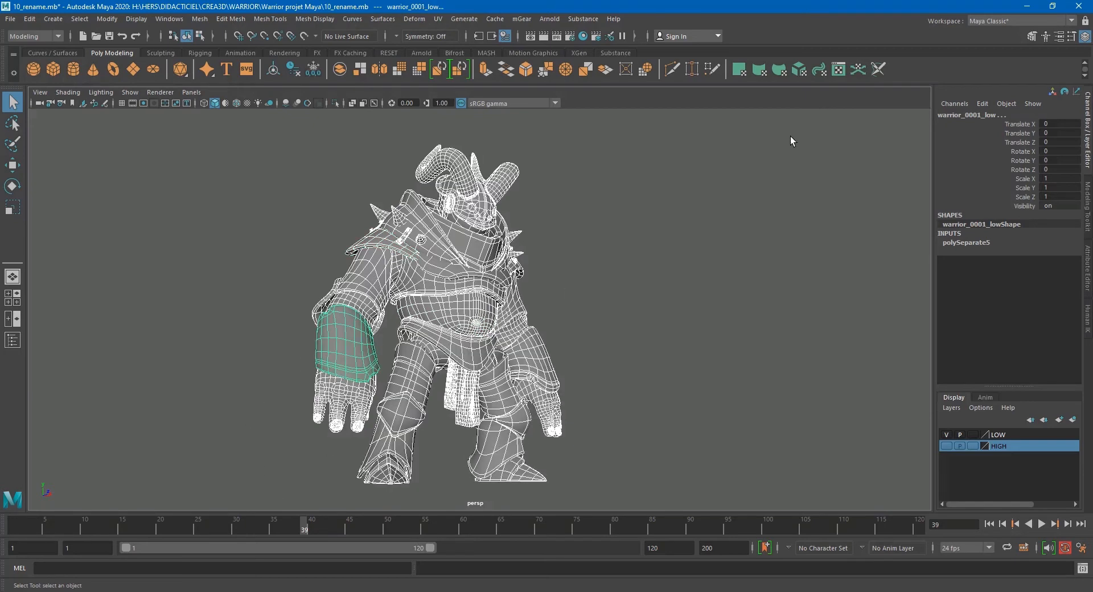
drag(262, 487, 720, 116)
shift+right_drag(473, 212, 464, 452)
click(649, 343)
click(507, 322)
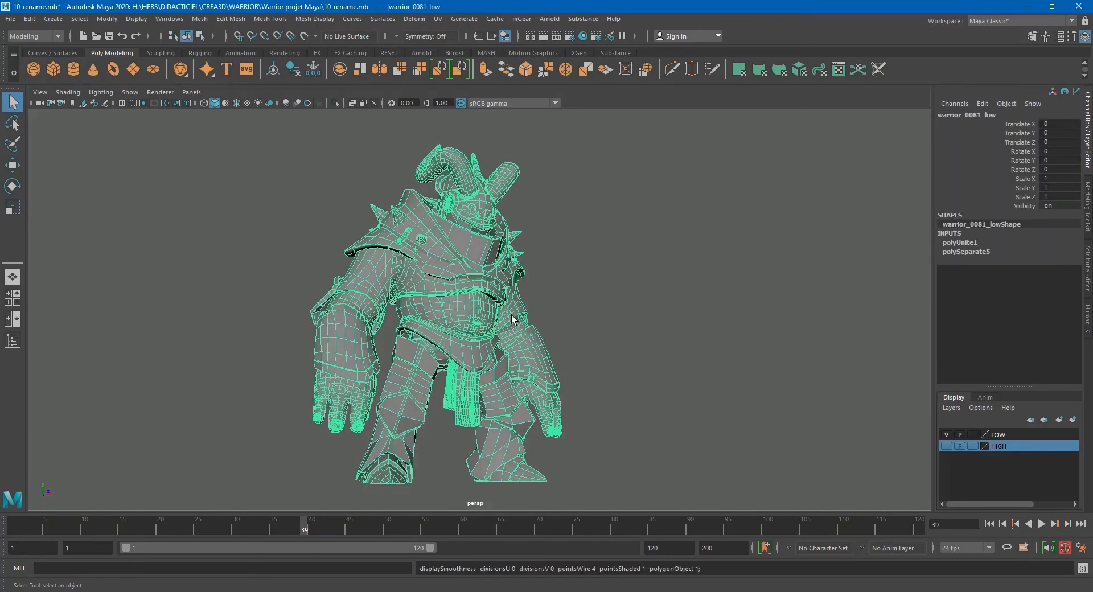
Examine the unsmoothed topology of the combined warrior mesh from the front and above, including the legs and feet
click(616, 349)
scroll(476, 435, up, 5)
scroll(449, 318, down, 1)
click(422, 421)
mouse_move(432, 356)
alt+mouse_down()
mouse_move(488, 373)
mouse_move(524, 366)
mouse_move(445, 364)
alt+mouse_up()
alt+middle_drag(445, 365, 433, 259)
alt+middle_drag(534, 310, 535, 341)
alt+right_drag(534, 341, 484, 348)
alt+drag(485, 348, 461, 392)
alt+middle_drag(450, 421, 442, 352)
alt+drag(548, 343, 481, 393)
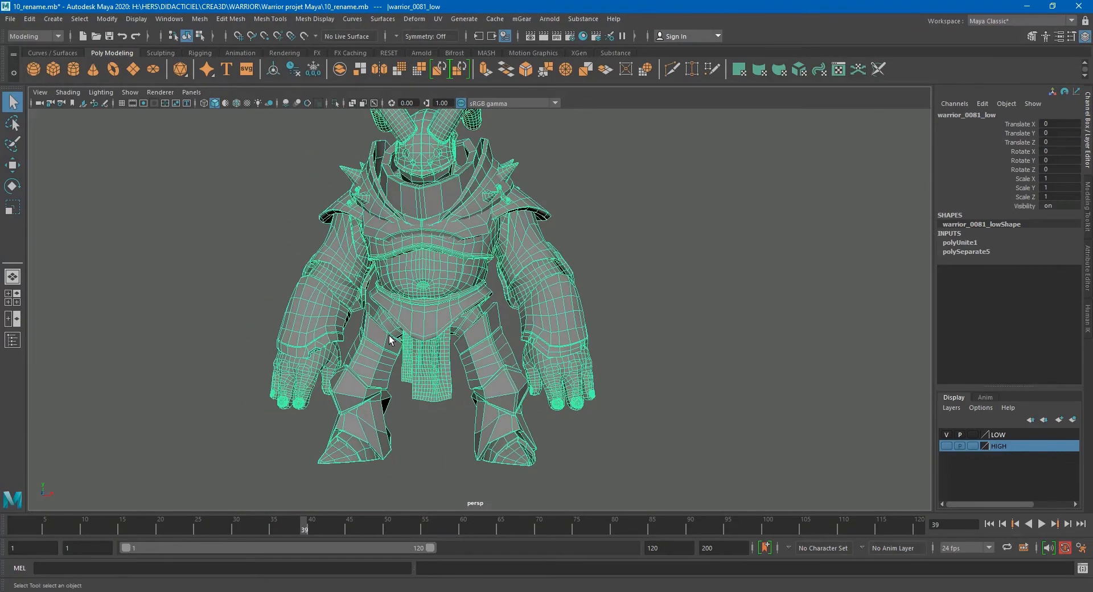
alt+drag(354, 486, 385, 389)
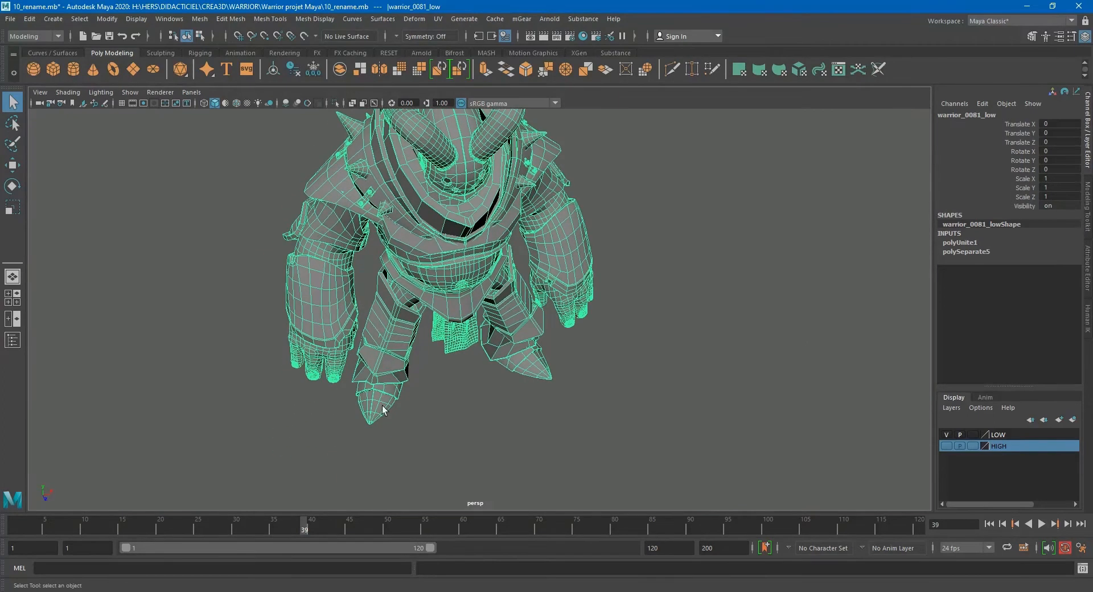
scroll(392, 452, up, 3)
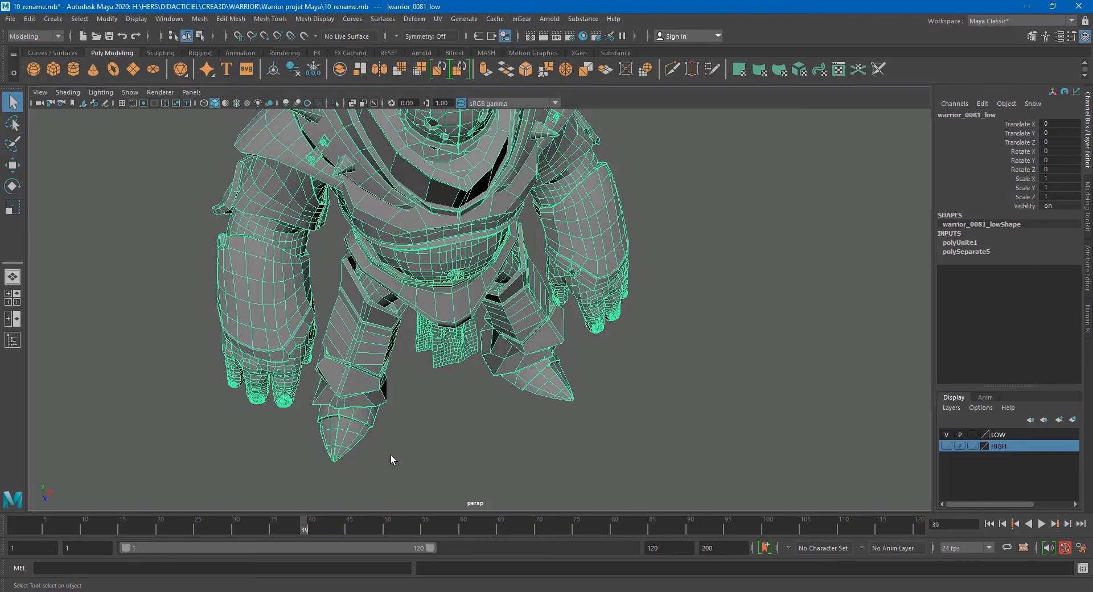
Examine the combined warrior's UV shells across the UDIM tiles in the UV Editor, particularly the reversed shells in tile 1006, and close the editor
alt+right_drag(391, 455, 267, 398)
click(437, 19)
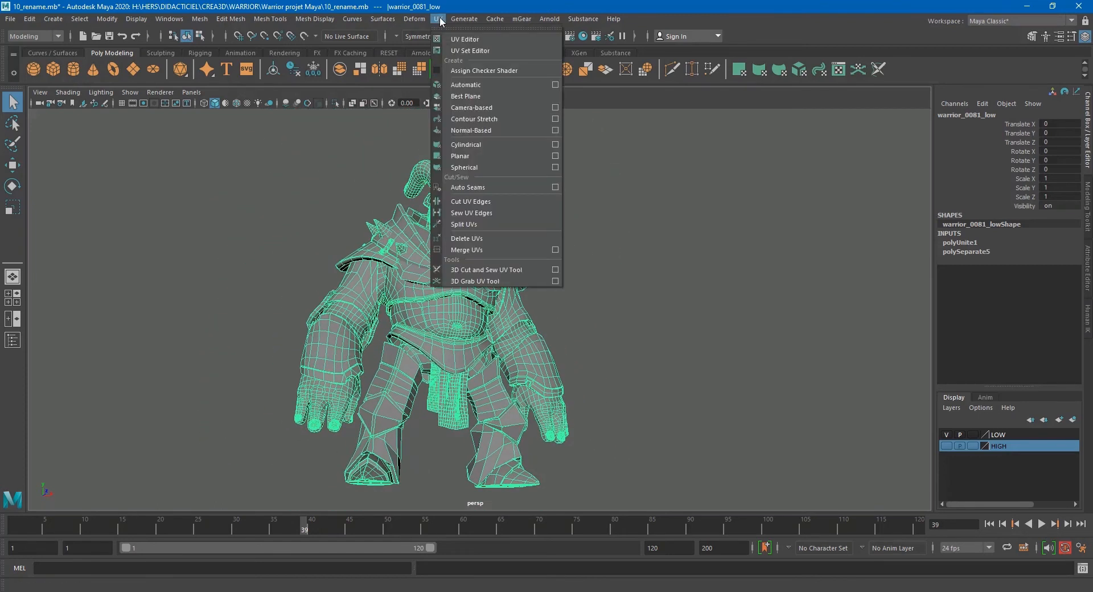
click(464, 39)
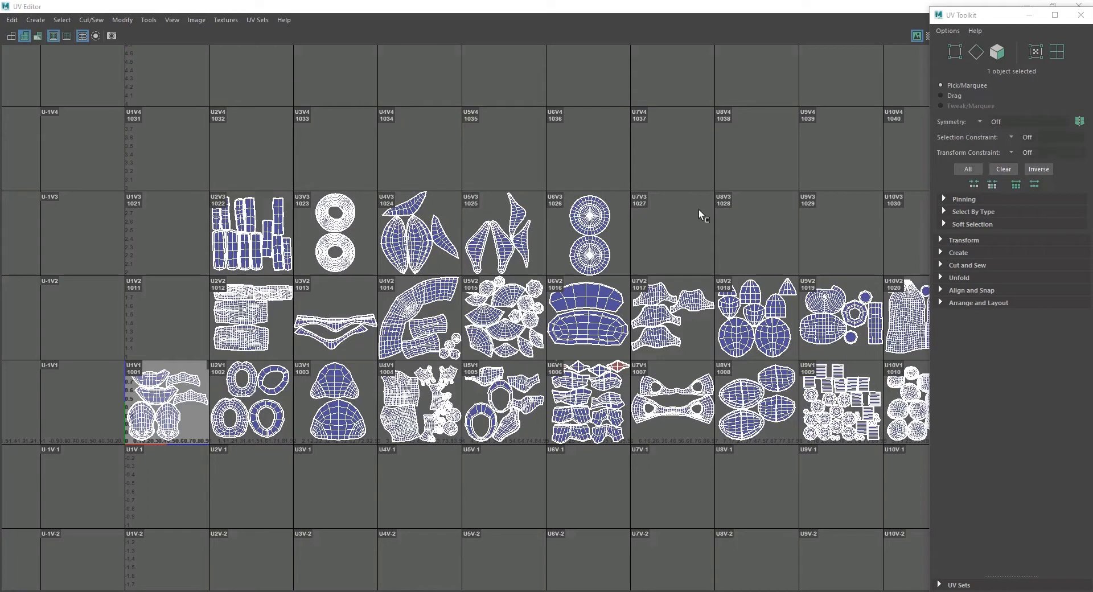
alt+middle_drag(698, 210, 654, 200)
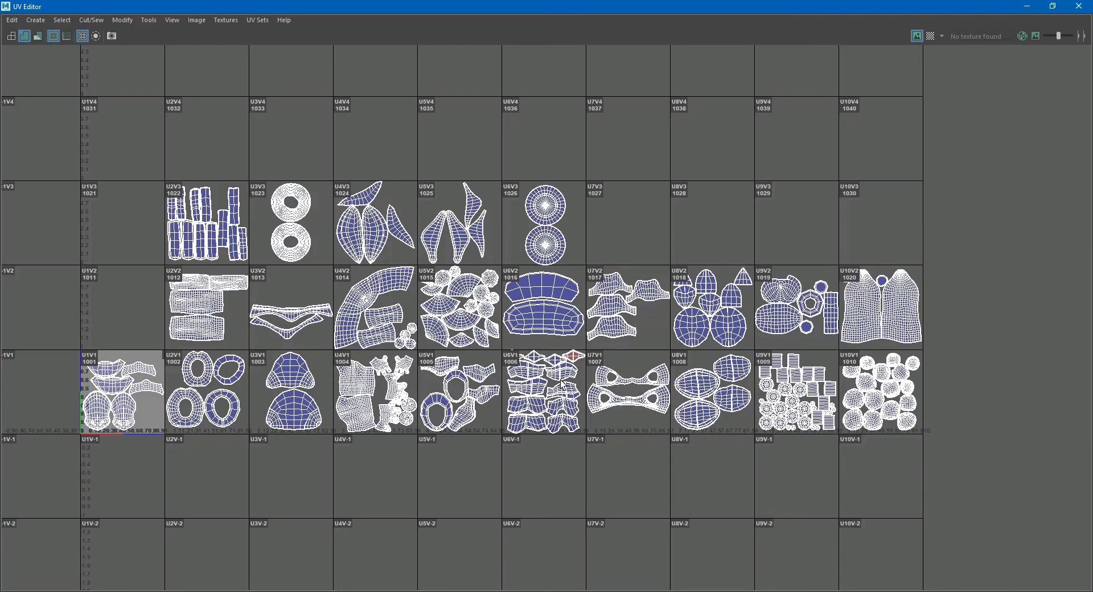
scroll(565, 364, up, 5)
scroll(564, 334, down, 3)
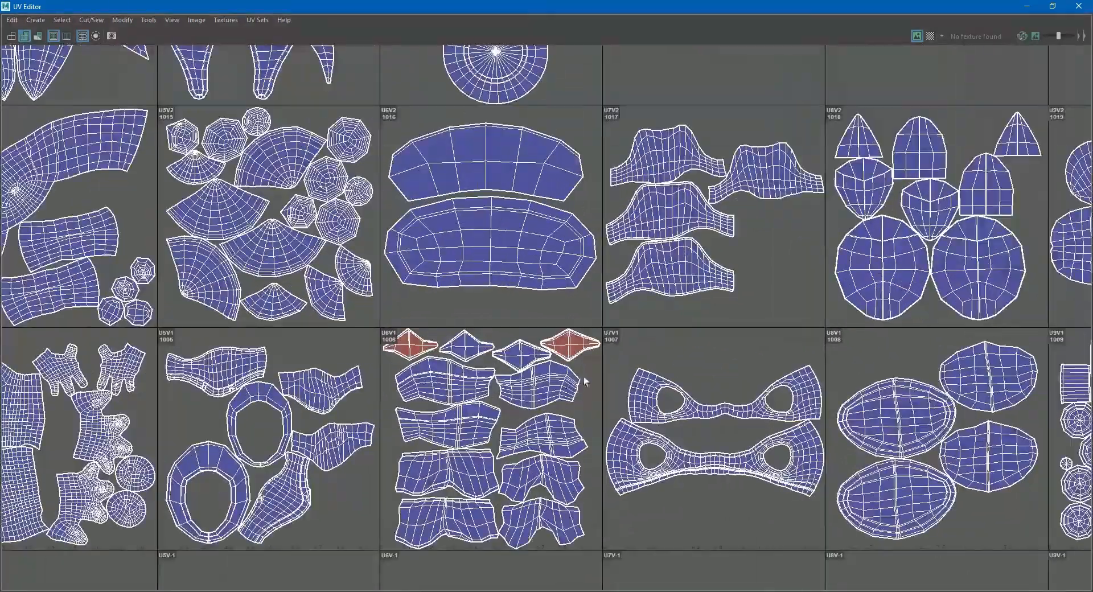
scroll(611, 318, up, 6)
scroll(584, 345, up, 2)
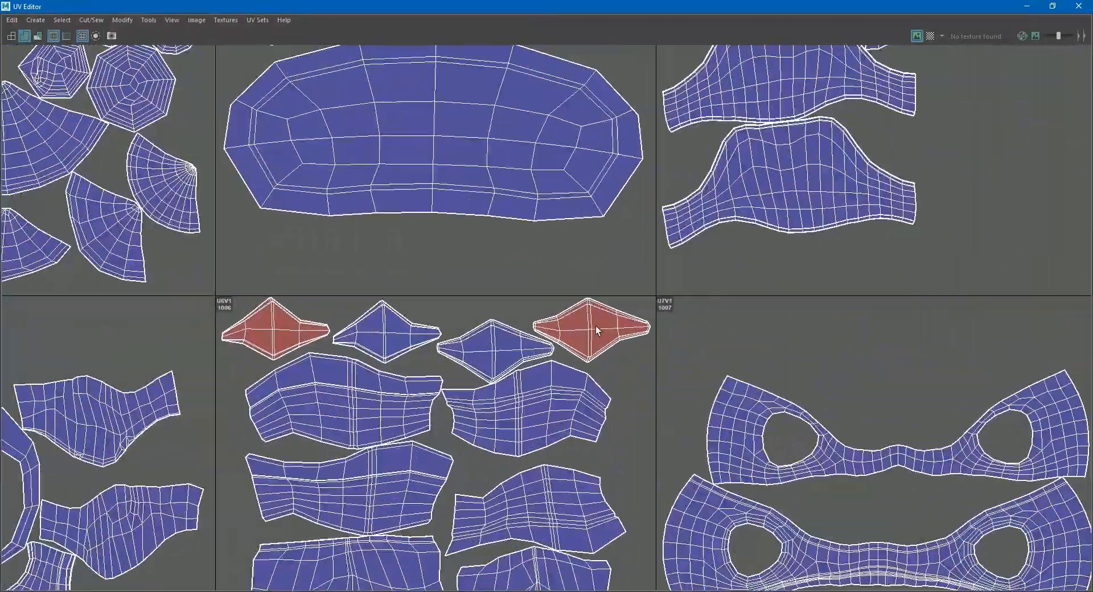
drag(613, 6, 609, 49)
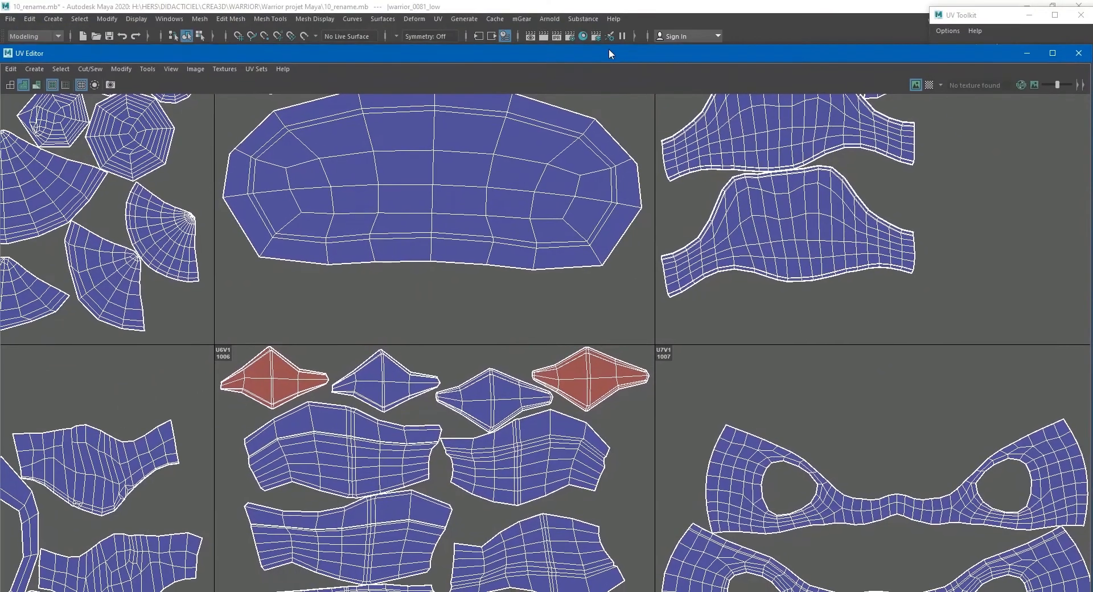
click(1077, 54)
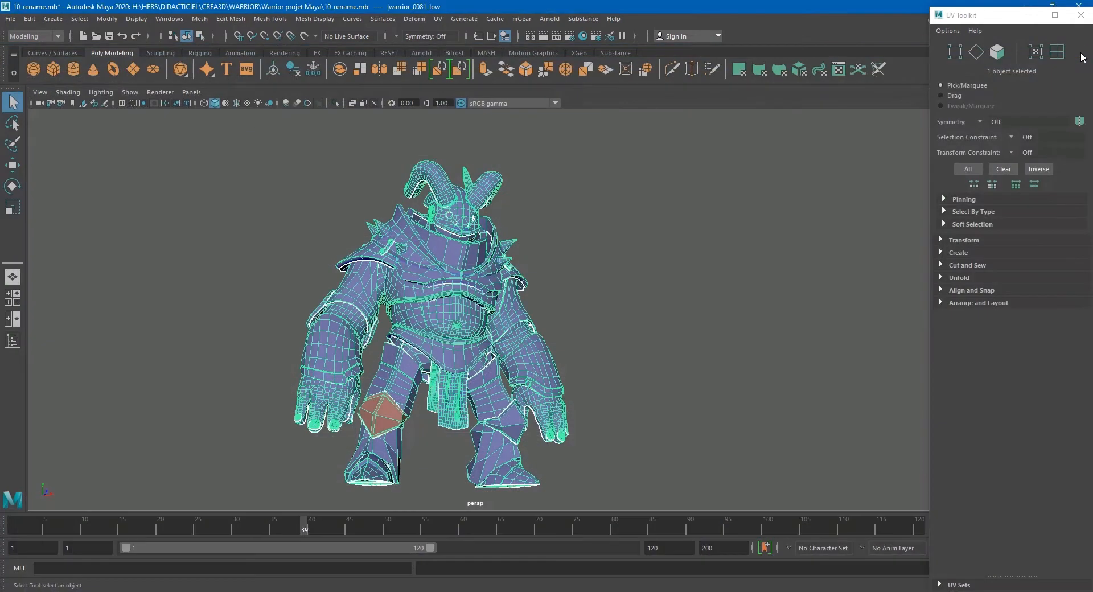
Switch the combined low-poly warrior mesh to smoothed display and check it from a three-quarter view
mouse_move(668, 286)
alt+mouse_down()
mouse_move(661, 301)
mouse_move(582, 306)
alt+mouse_up()
scroll(661, 301, up, 3)
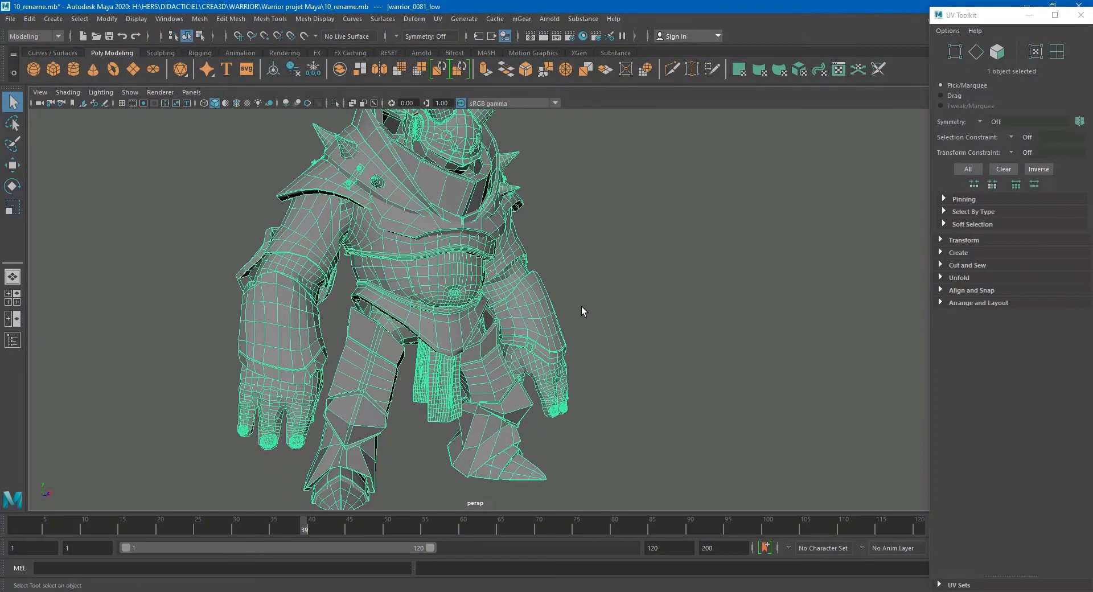
scroll(582, 306, down, 5)
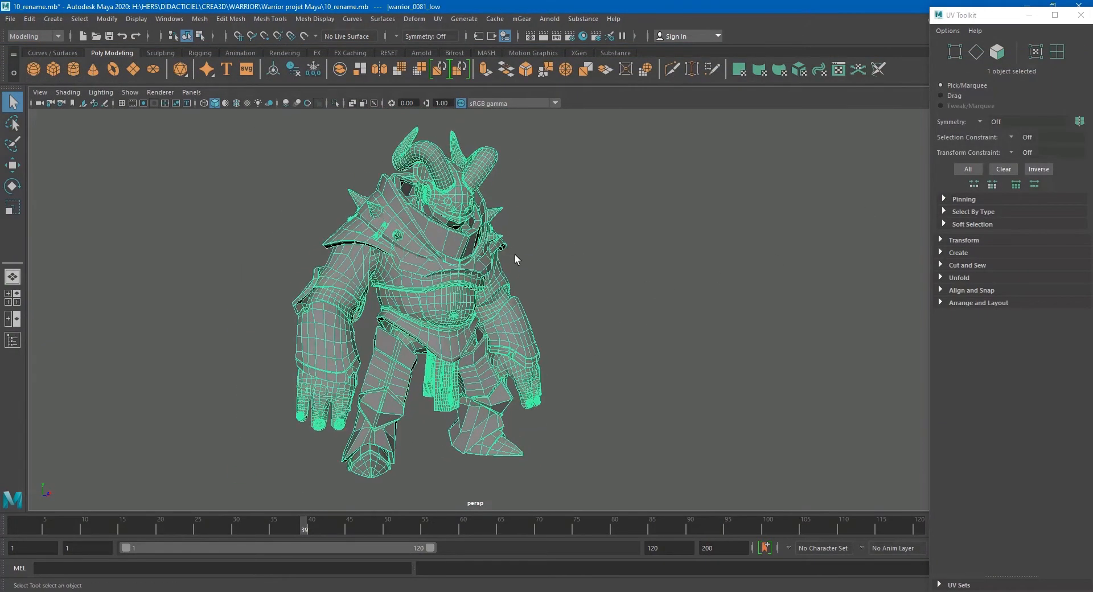
key(3)
click(477, 311)
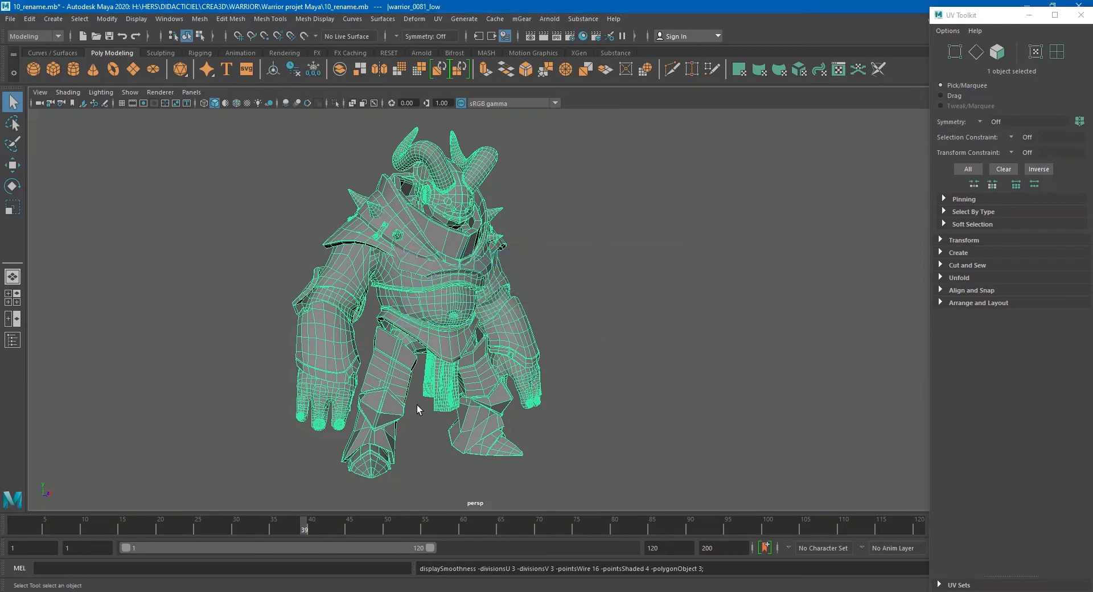
mouse_move(595, 341)
alt+mouse_down()
mouse_move(618, 346)
mouse_move(592, 341)
alt+mouse_up()
Export the selected warrior mesh as the FBX file "LOW 2" into H:\HERS\DIDACTICIEL\CREA3D\WARRIOR\Substance, with Smooth Mesh off
click(10, 19)
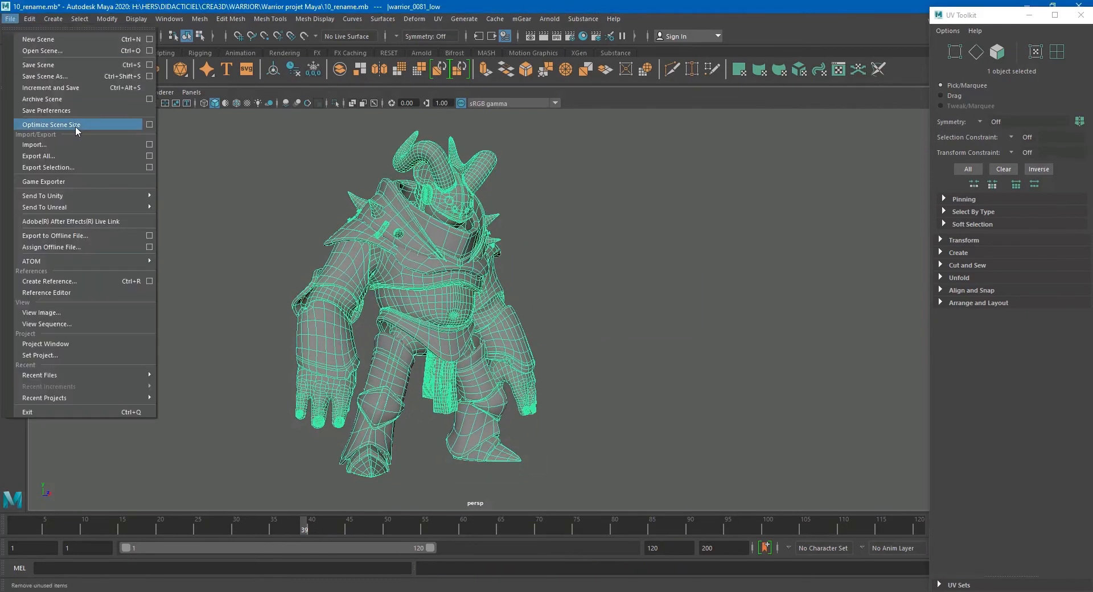
click(98, 169)
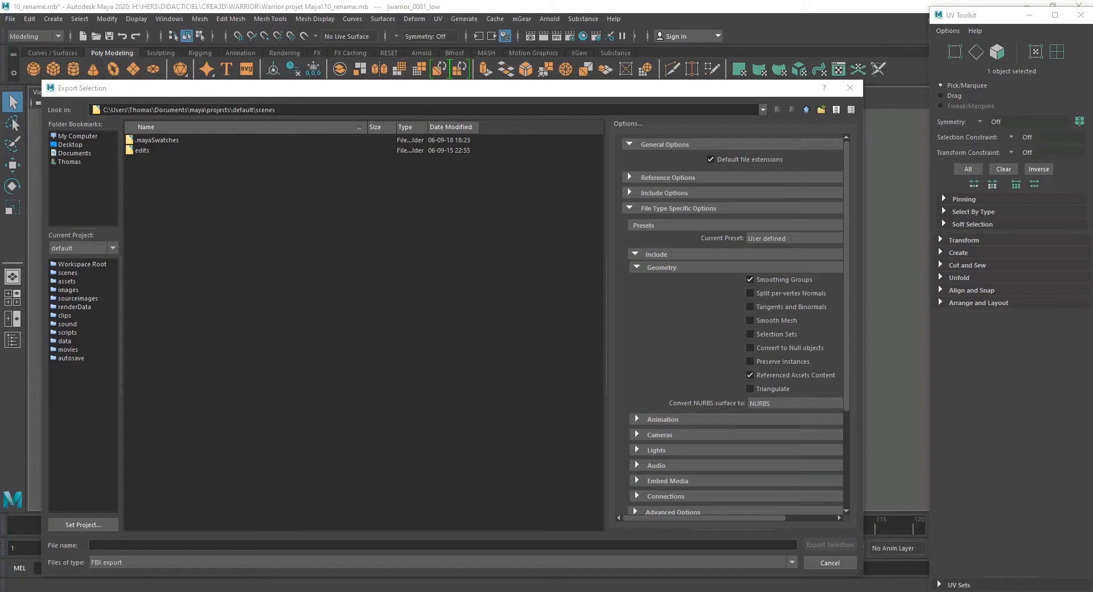
drag(284, 109, 102, 110)
key(Return)
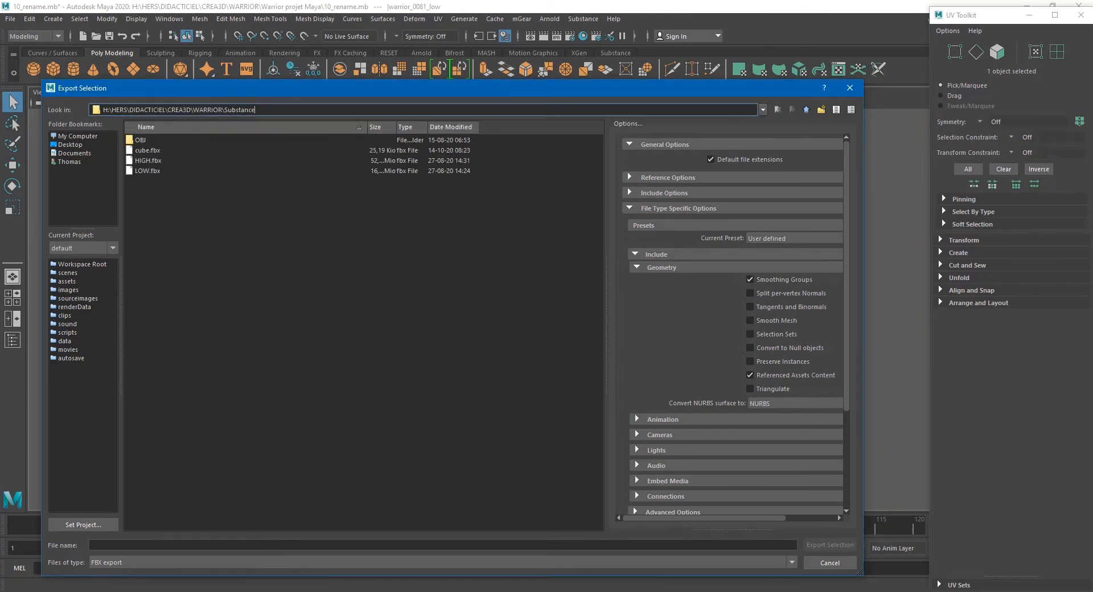
click(149, 180)
click(148, 171)
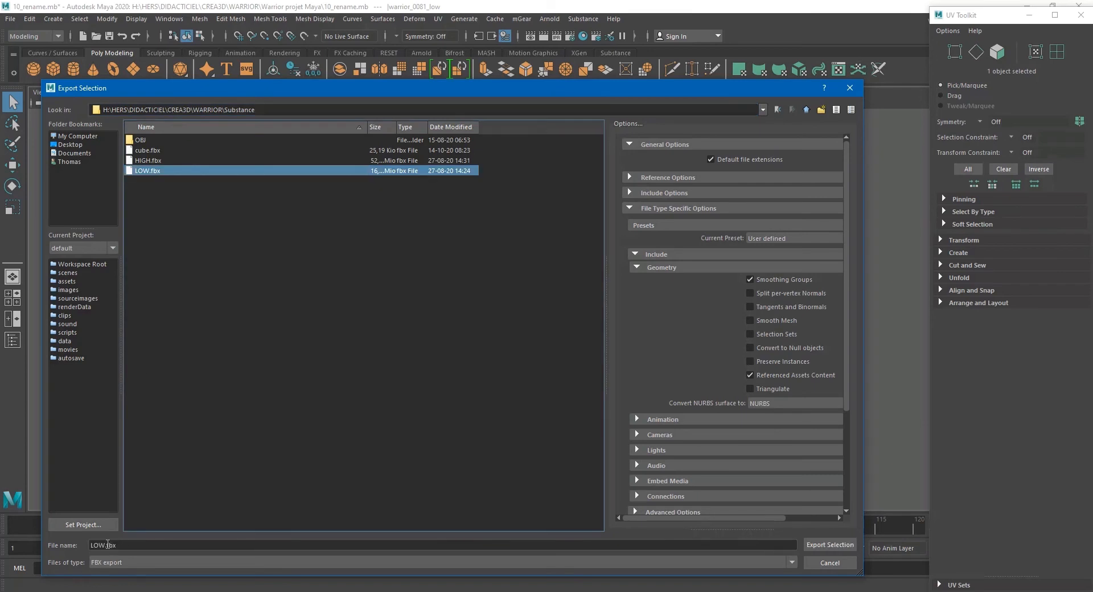
drag(106, 544, 181, 544)
text(2)
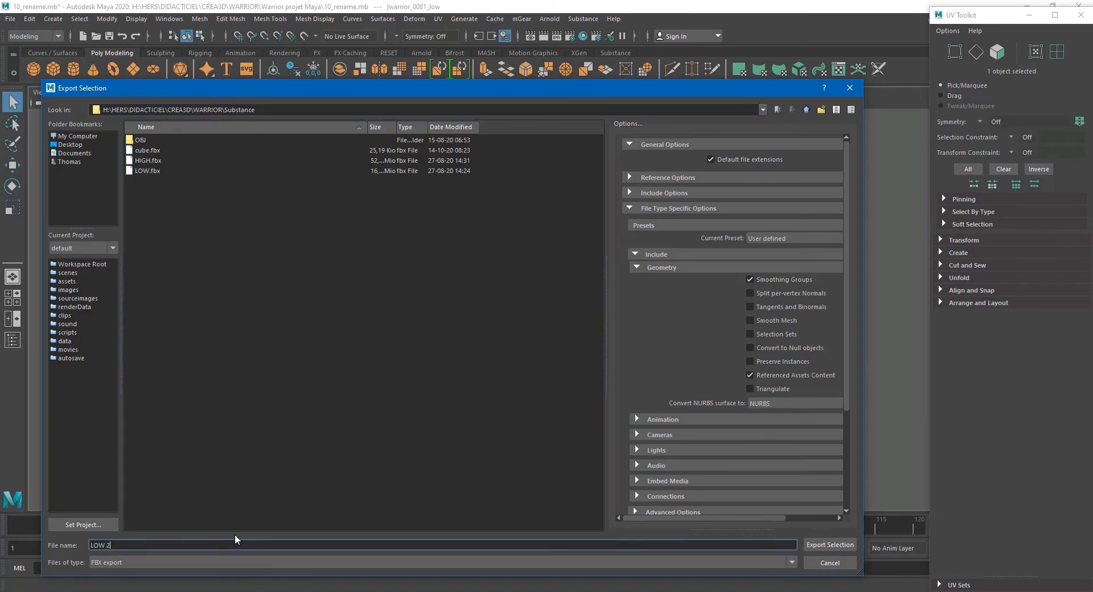
key(Return)
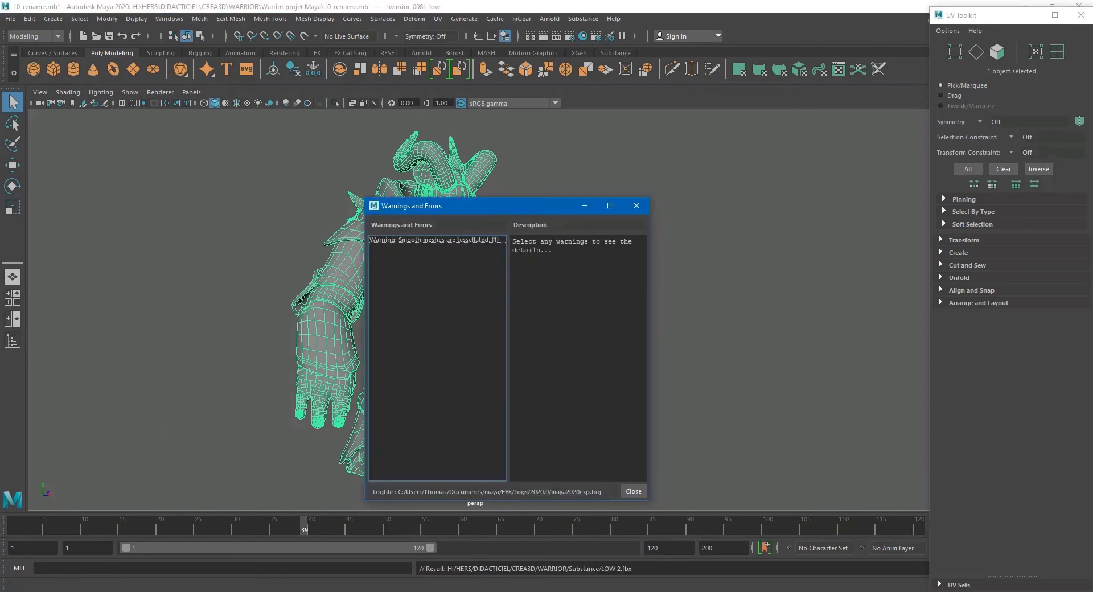
click(632, 492)
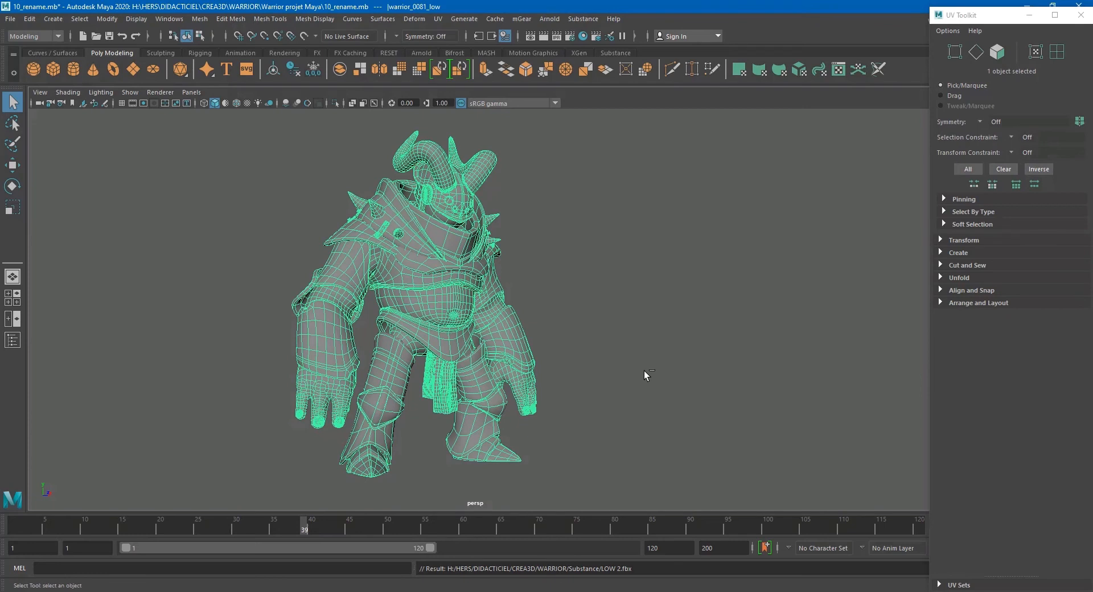
Close the floating UV Toolkit and bring back the Channel Box with the display layers
key(ctrl+a)
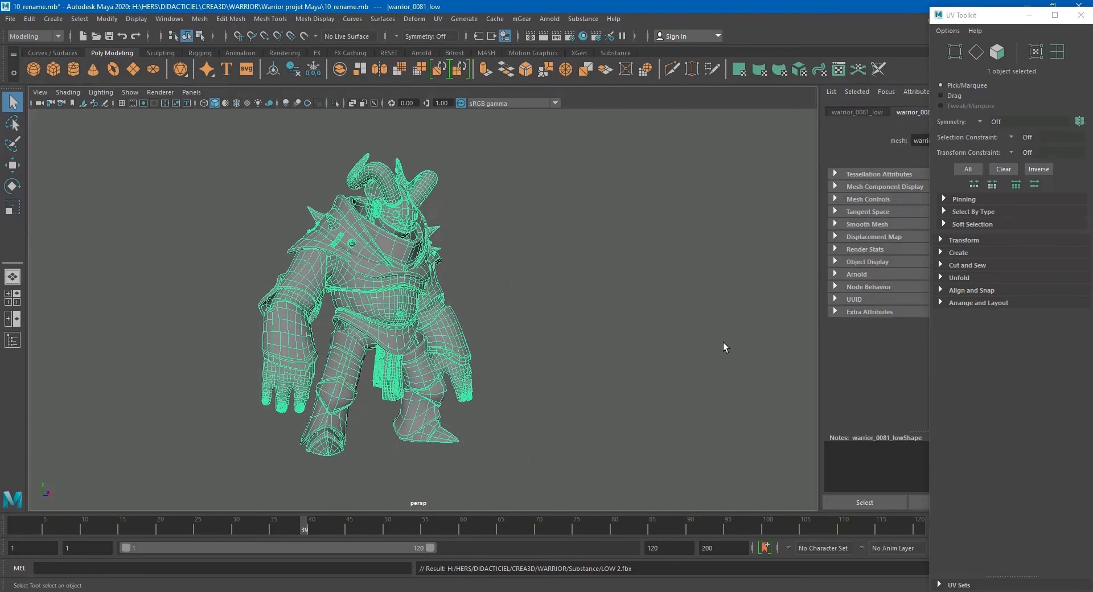
drag(1006, 16, 943, 23)
click(1017, 22)
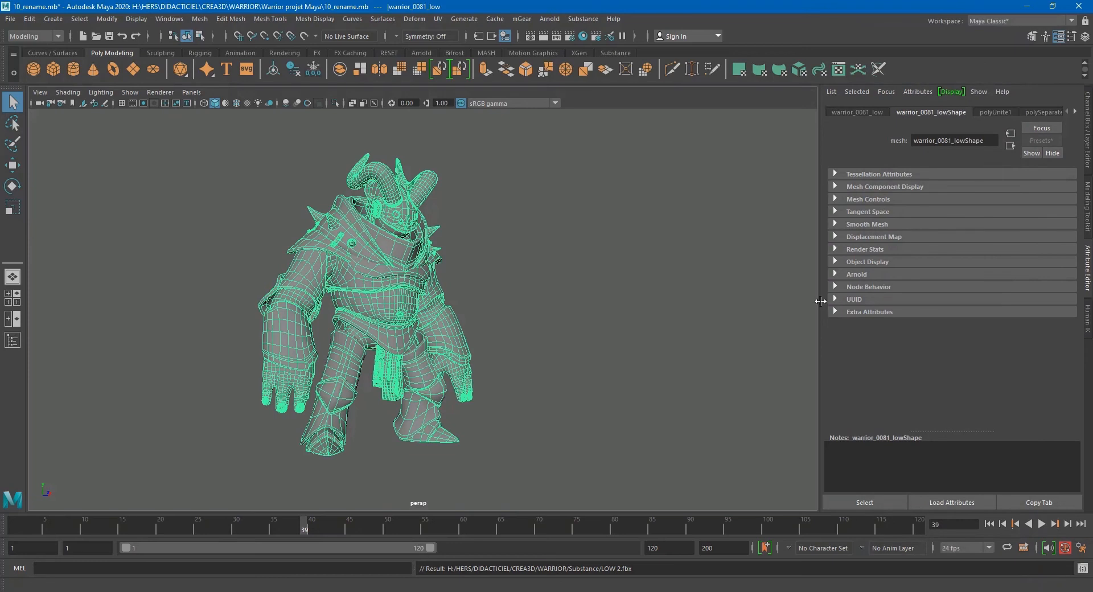
key(ctrl+a)
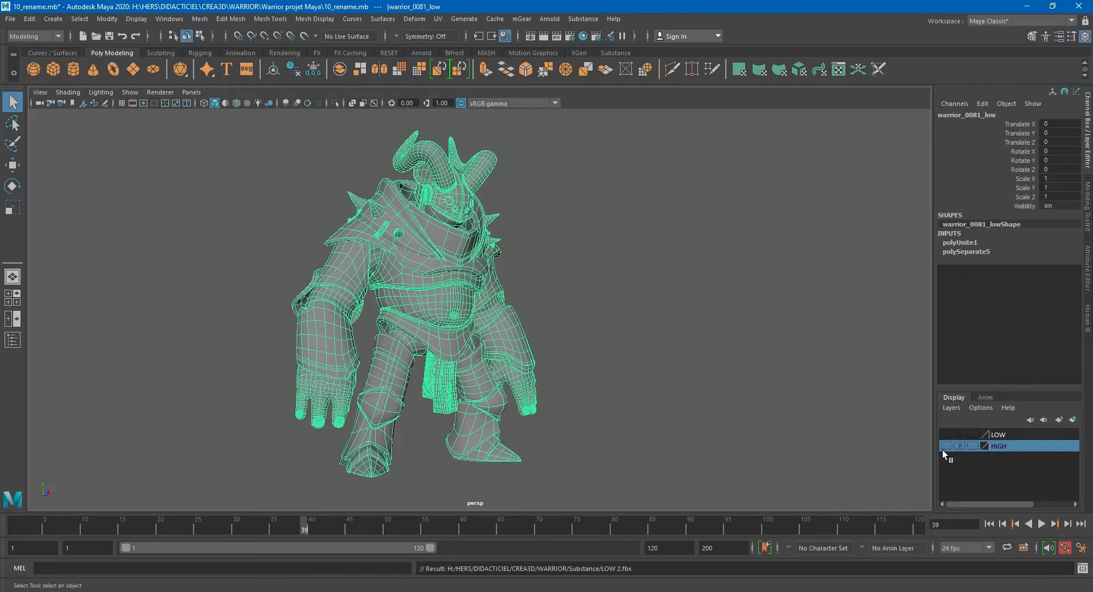
Show the HIGH layer, add the combined warrior mesh to the LOW layer, and hide the LOW layer
click(949, 447)
click(947, 435)
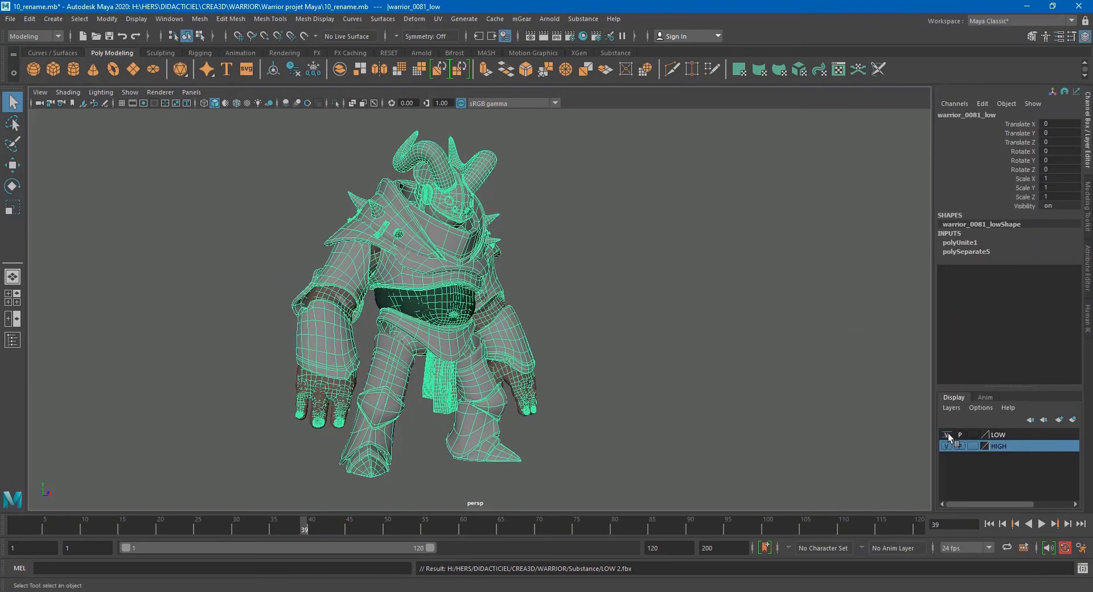
click(506, 400)
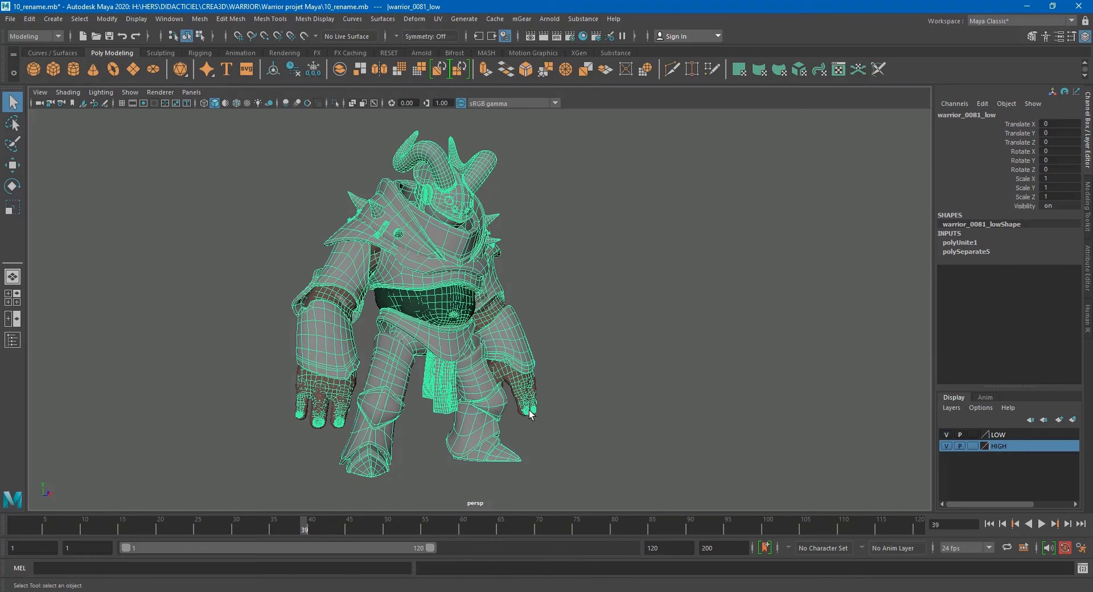
right_click(995, 438)
click(1000, 455)
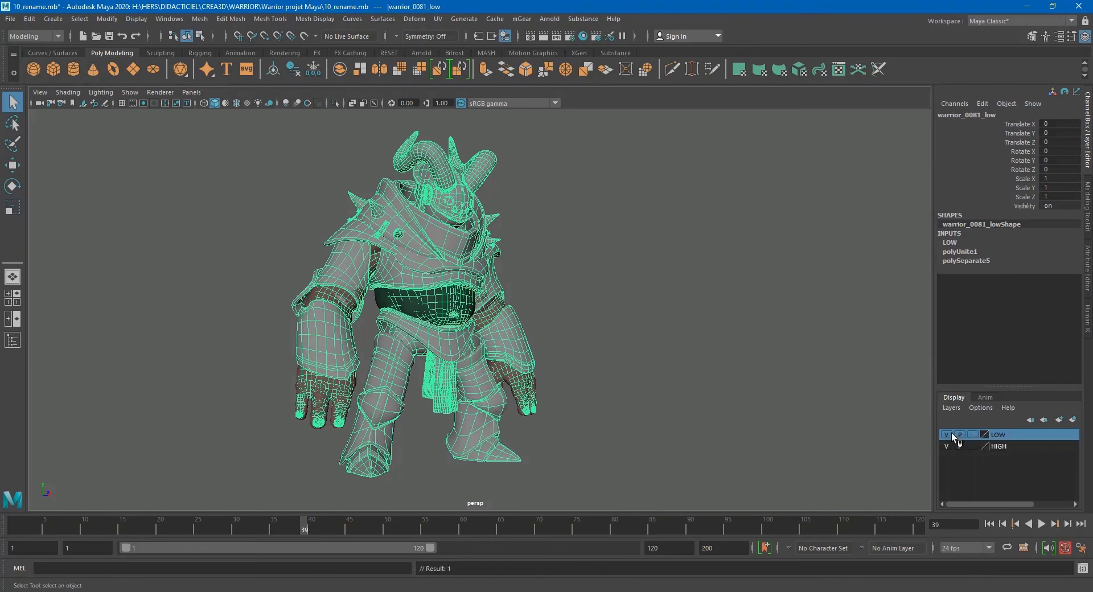
click(947, 435)
Select the high-poly belly and both arms and combine them into a single mesh
click(393, 288)
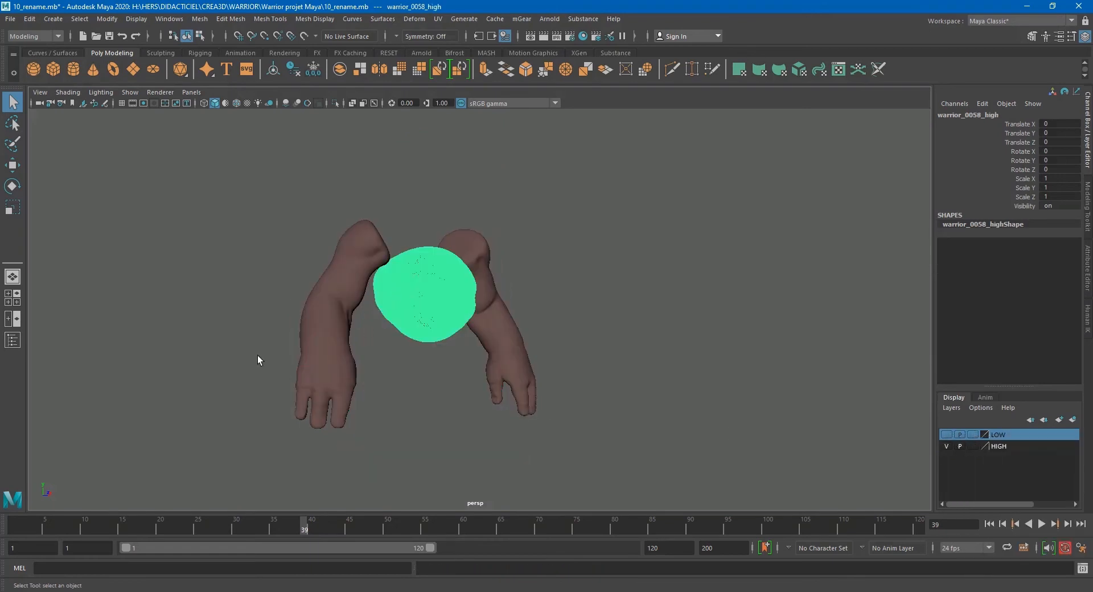
click(312, 364)
drag(168, 459, 518, 313)
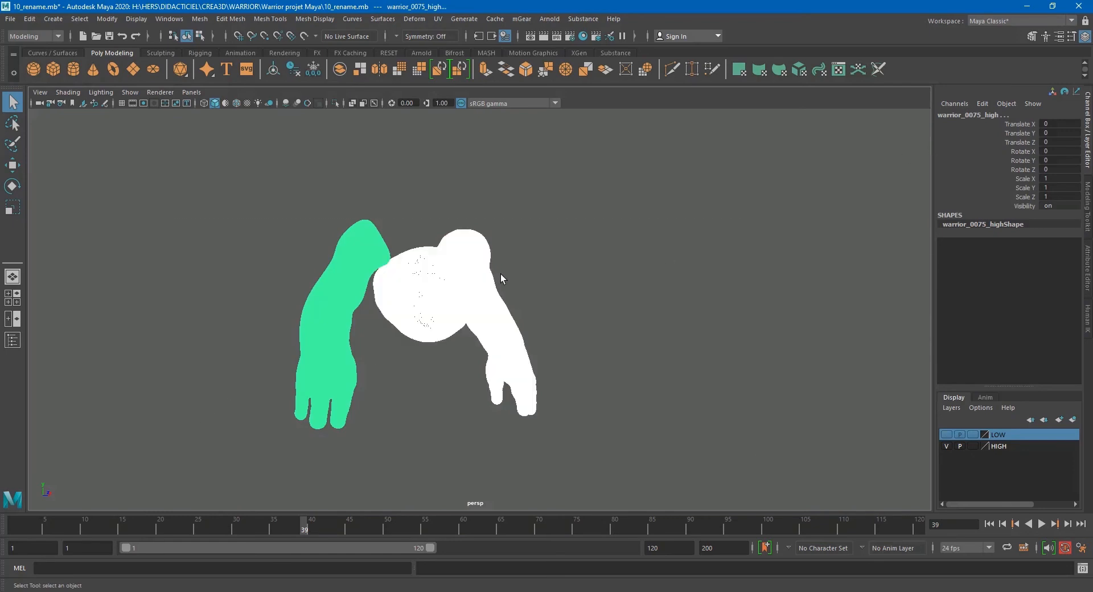
right_drag(428, 282, 432, 509)
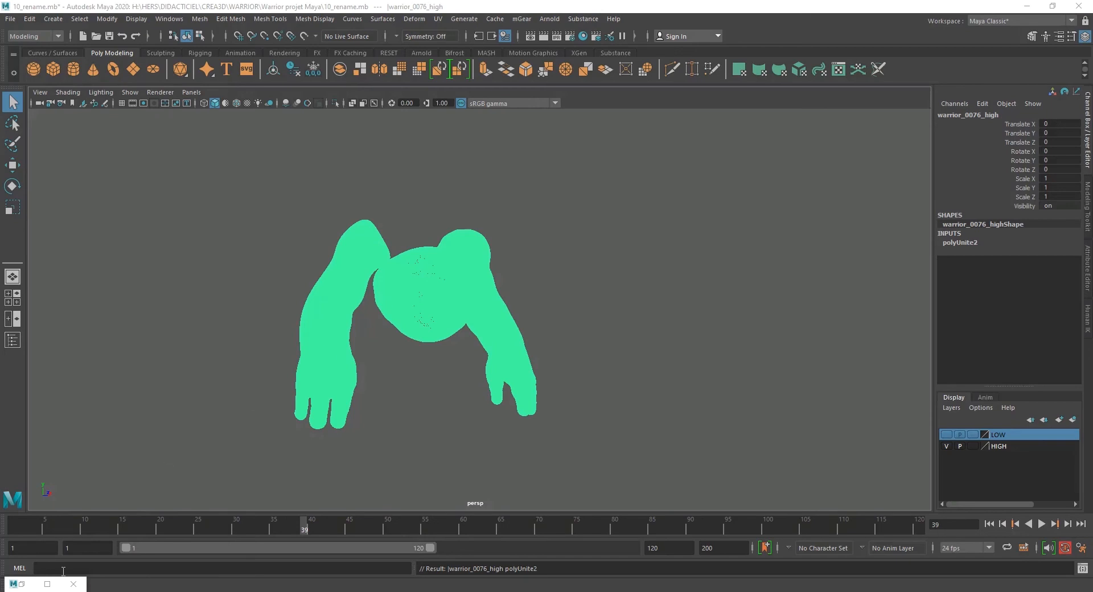
Check the combined high-poly mesh for UVs in a UV Editor resized to fit beside the model, framing UV tile 1001
click(48, 583)
drag(568, 3, 489, 95)
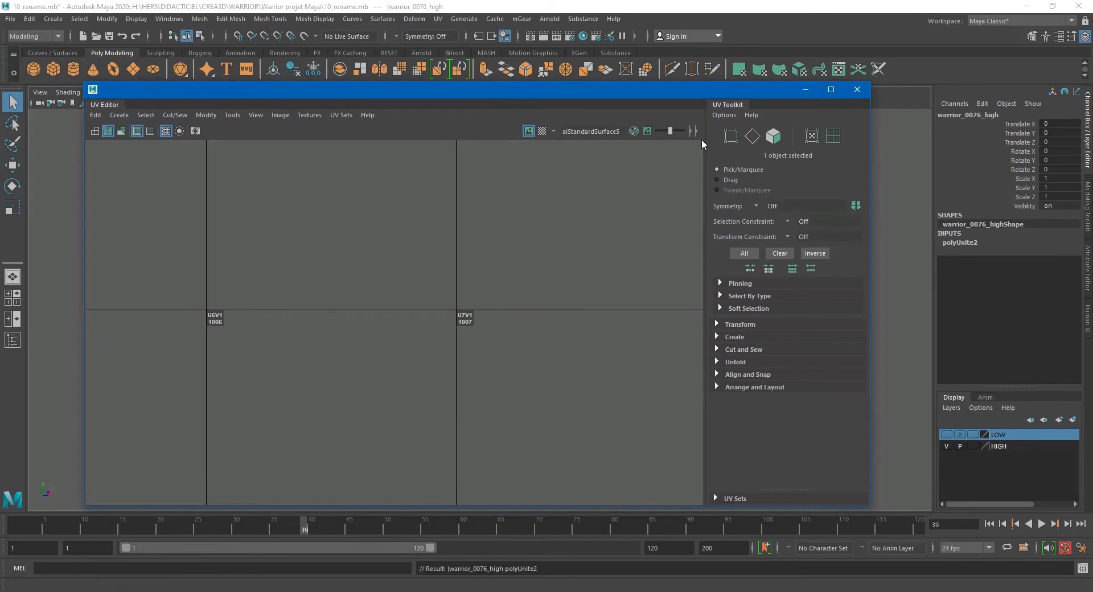
drag(873, 229, 655, 224)
scroll(409, 305, down, 5)
scroll(410, 305, down, 1)
alt+middle_drag(241, 316, 332, 307)
alt+right_drag(331, 308, 865, 317)
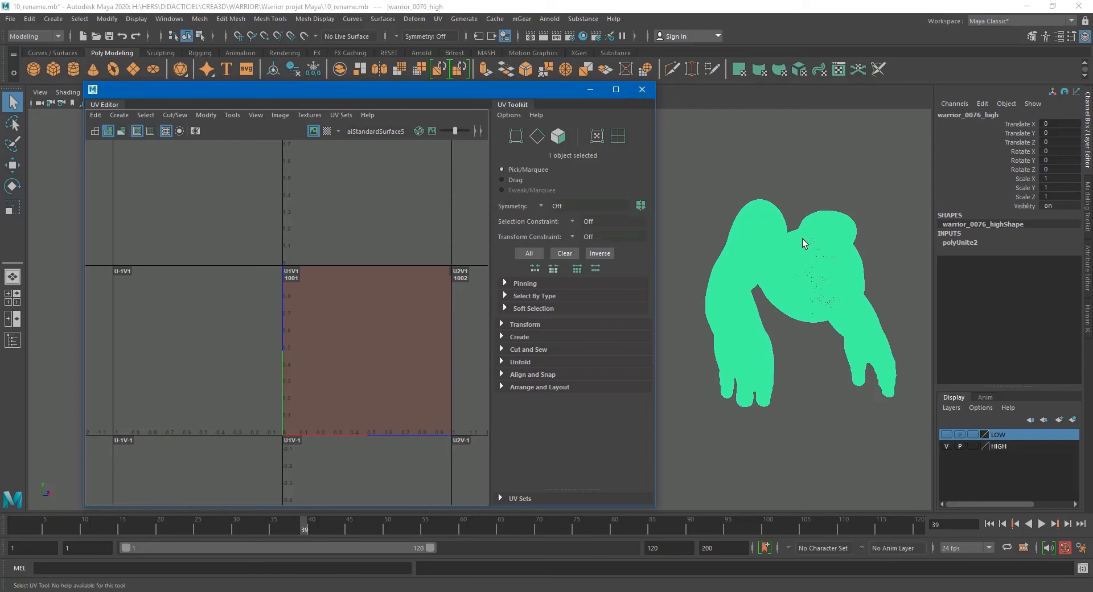
Export the combined high-poly mesh as the FBX file "HIGH 2" into the Substance folder and check both new exports in File Explorer
click(10, 19)
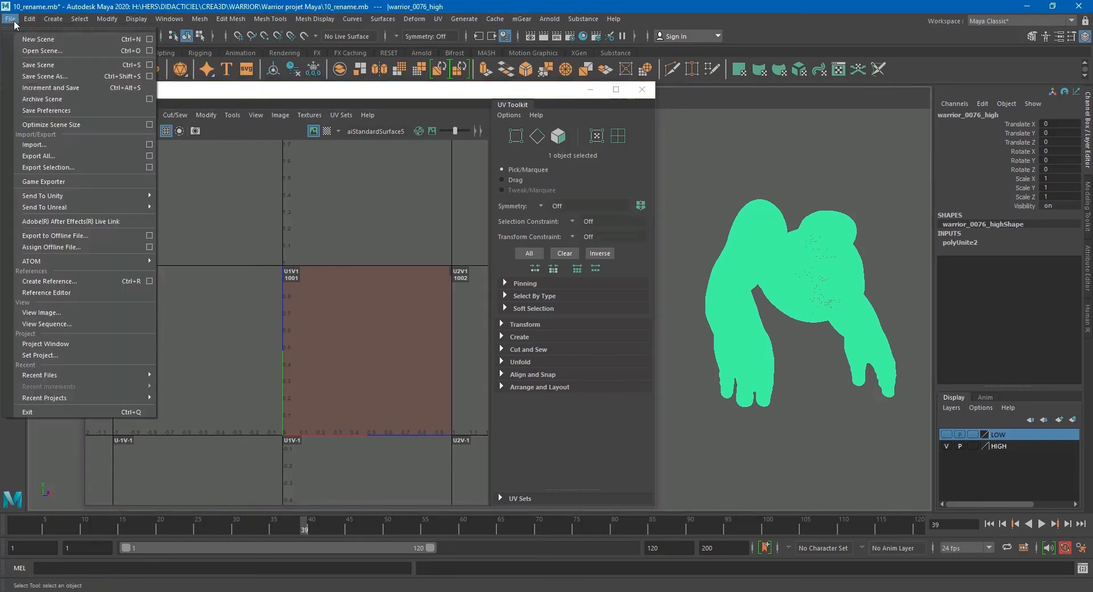
click(134, 167)
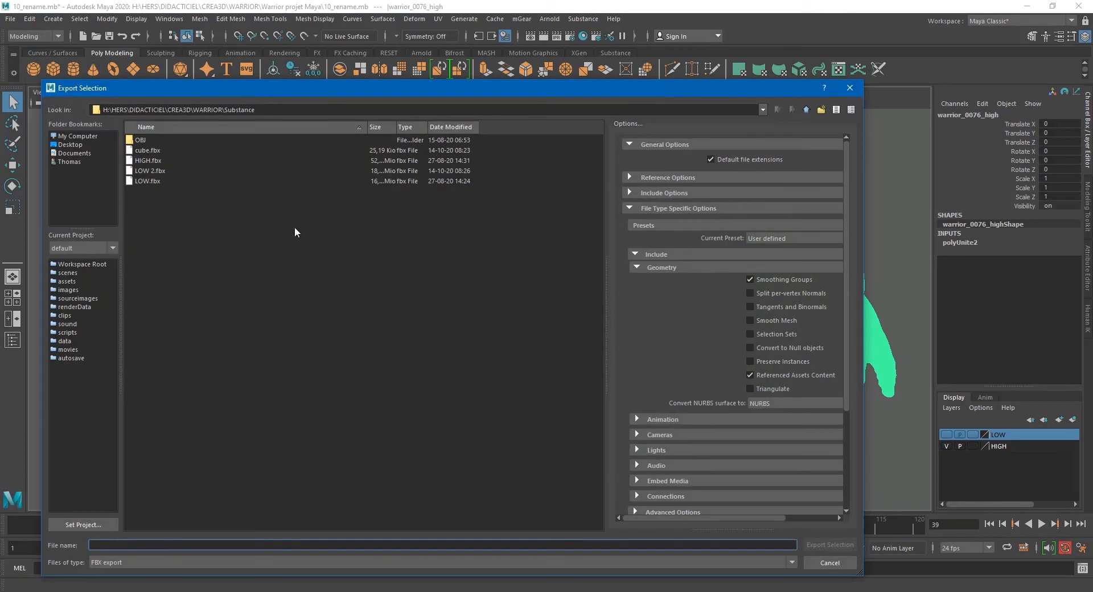
click(156, 162)
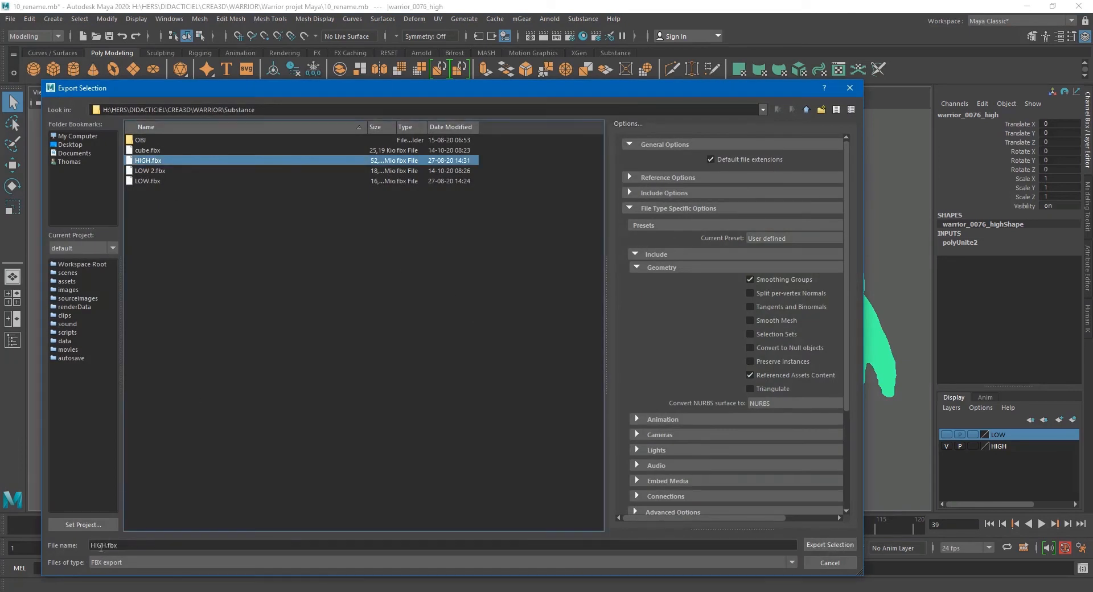
drag(106, 546, 115, 546)
text(2)
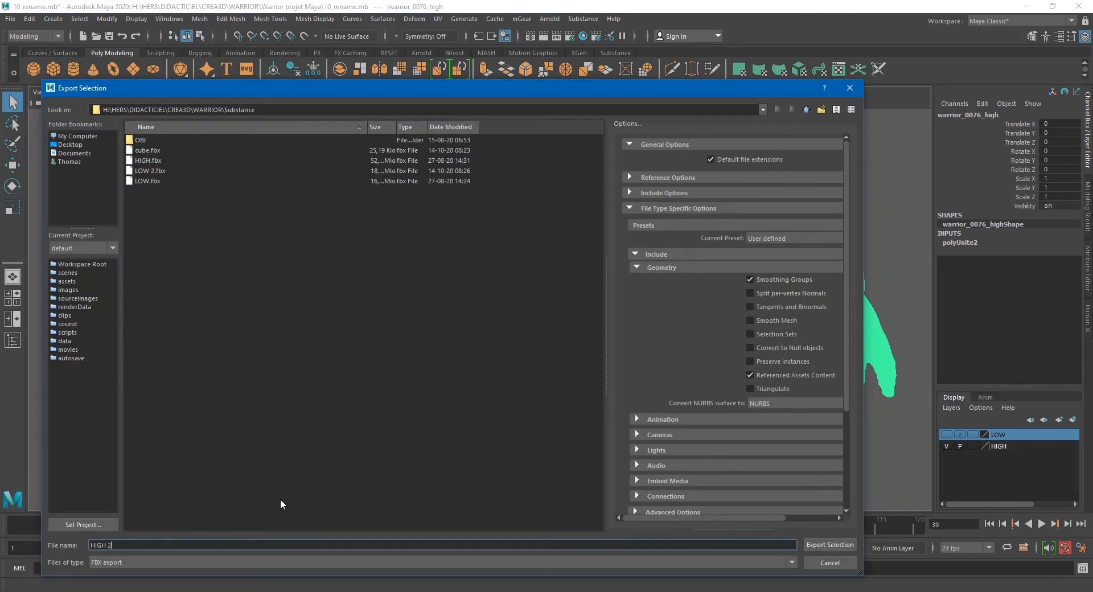
key(Return)
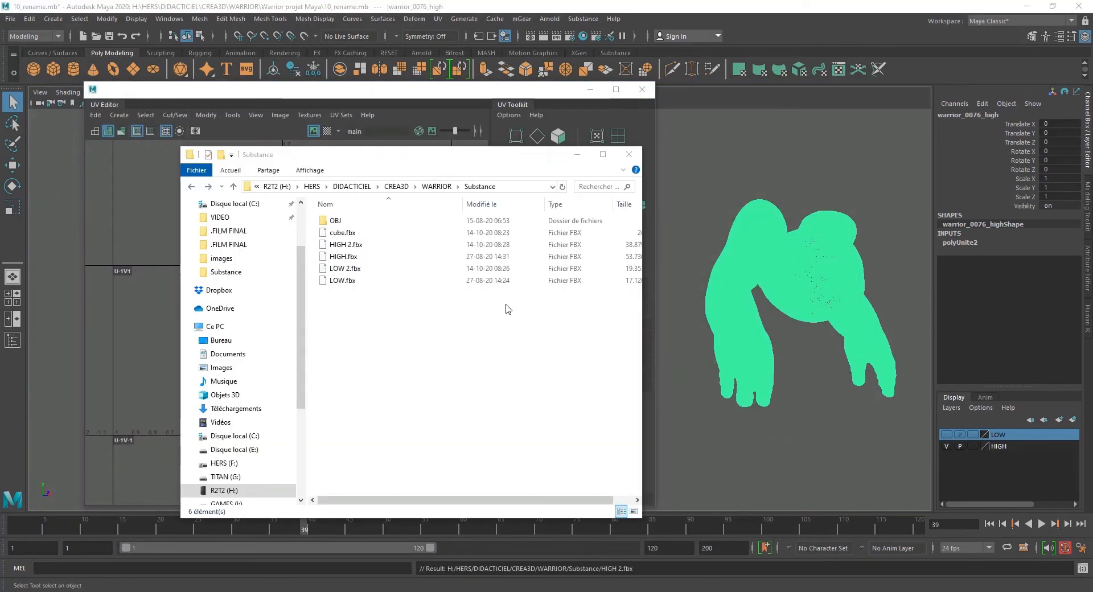
click(365, 270)
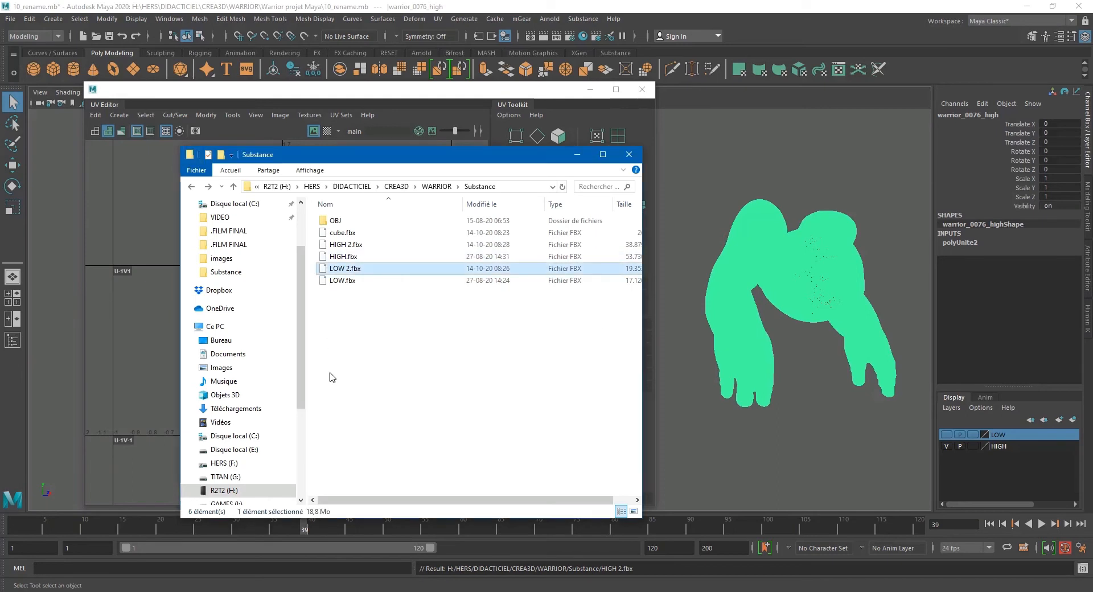
click(359, 245)
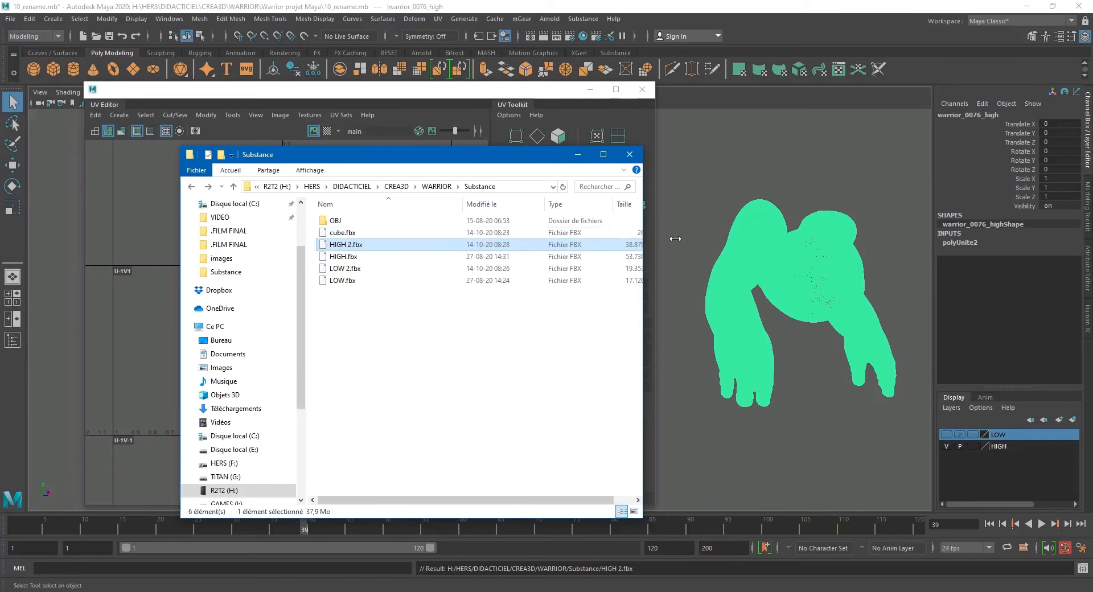
Widen the Substance folder window and compare the file sizes of HIGH.fbx and LOW.fbx
drag(648, 238, 681, 237)
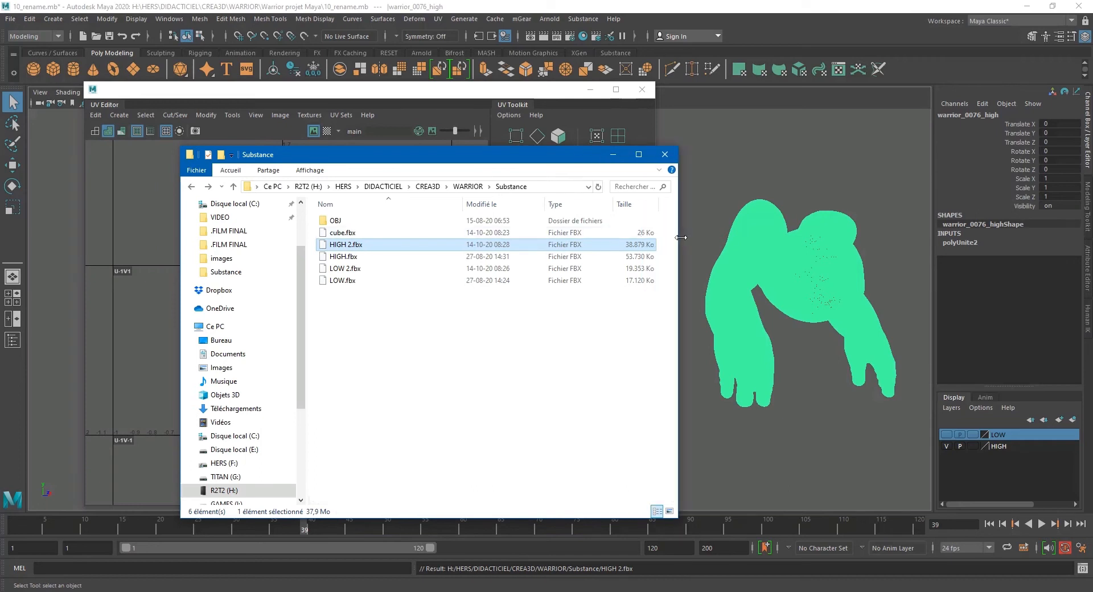
click(344, 256)
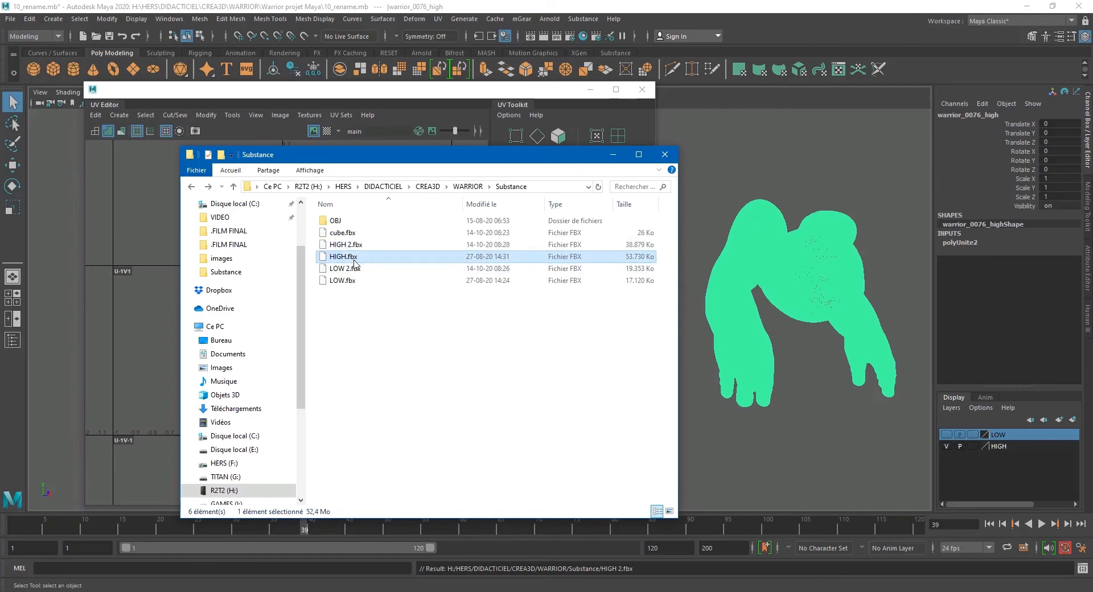
click(346, 280)
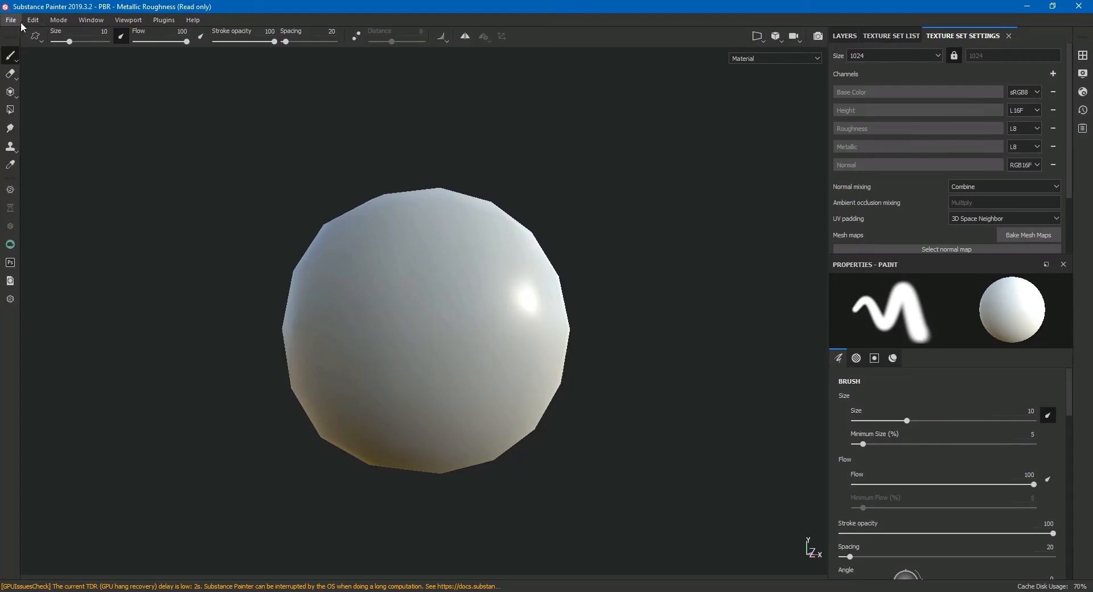
Switch to Substance Painter and start a new project that uses LOW.fbx from the Substance folder as its mesh
click(14, 22)
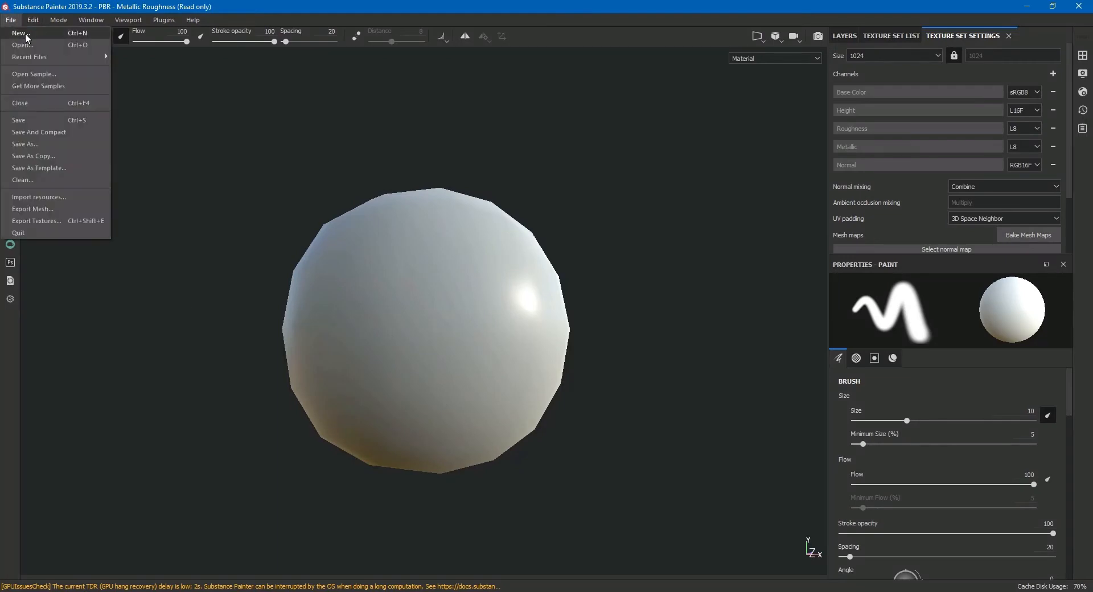
click(26, 38)
click(662, 181)
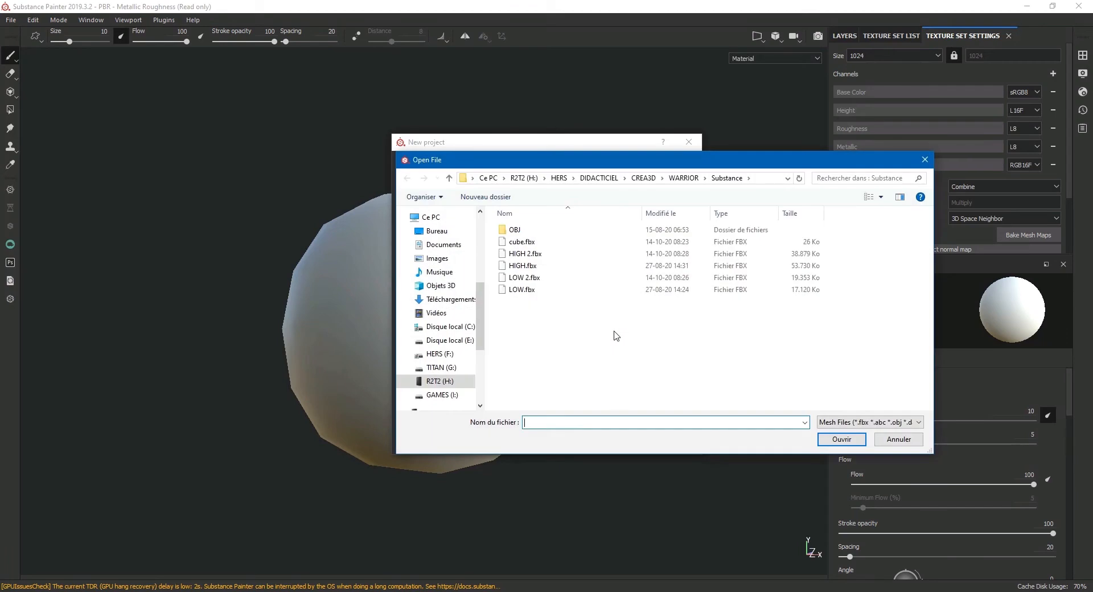
click(520, 289)
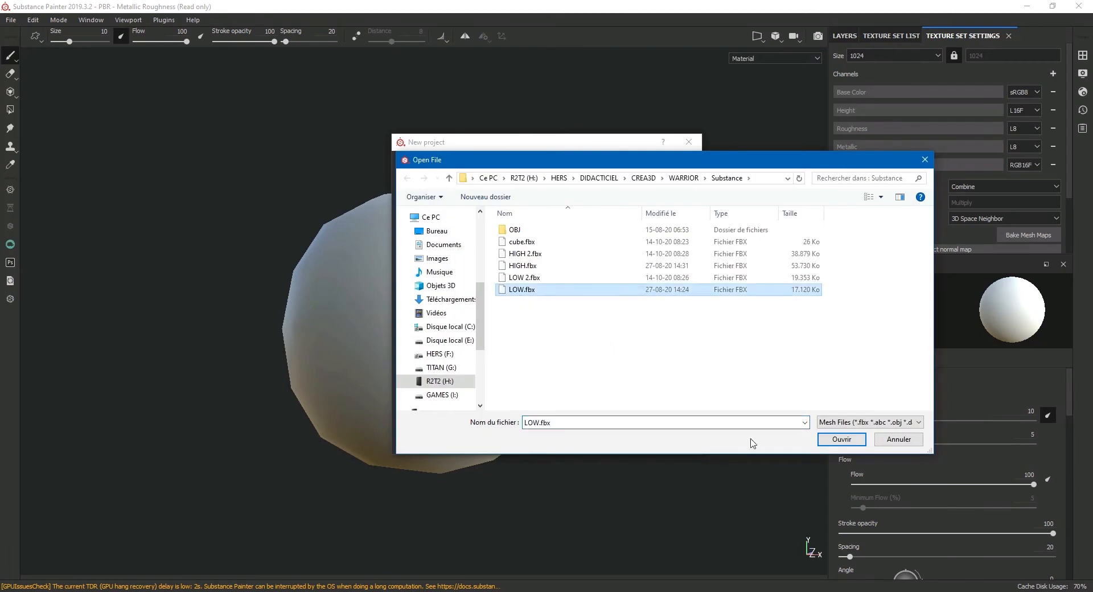
click(829, 441)
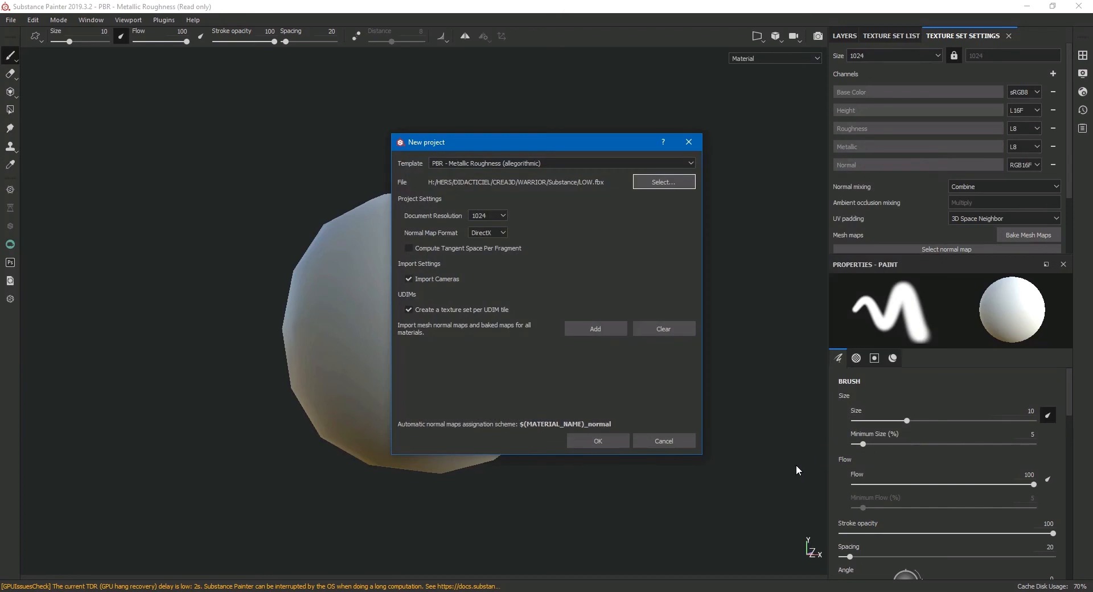
Review the new project's templates and choose Non-PBR - Specular Glossiness (allegorithmic)
drag(470, 142, 376, 142)
click(368, 162)
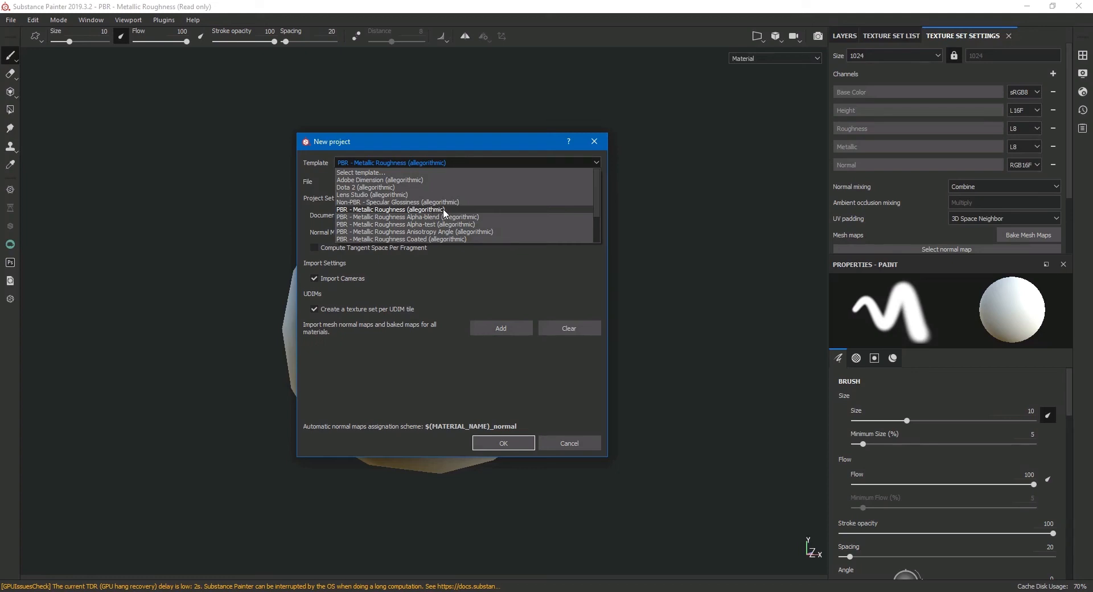
scroll(445, 213, down, 2)
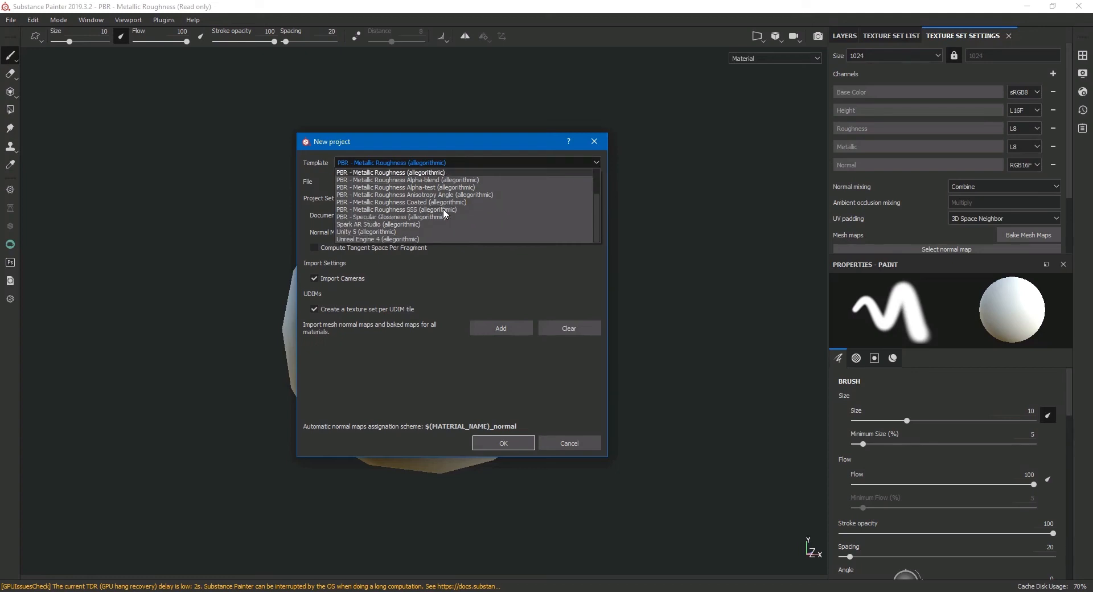
scroll(444, 212, up, 2)
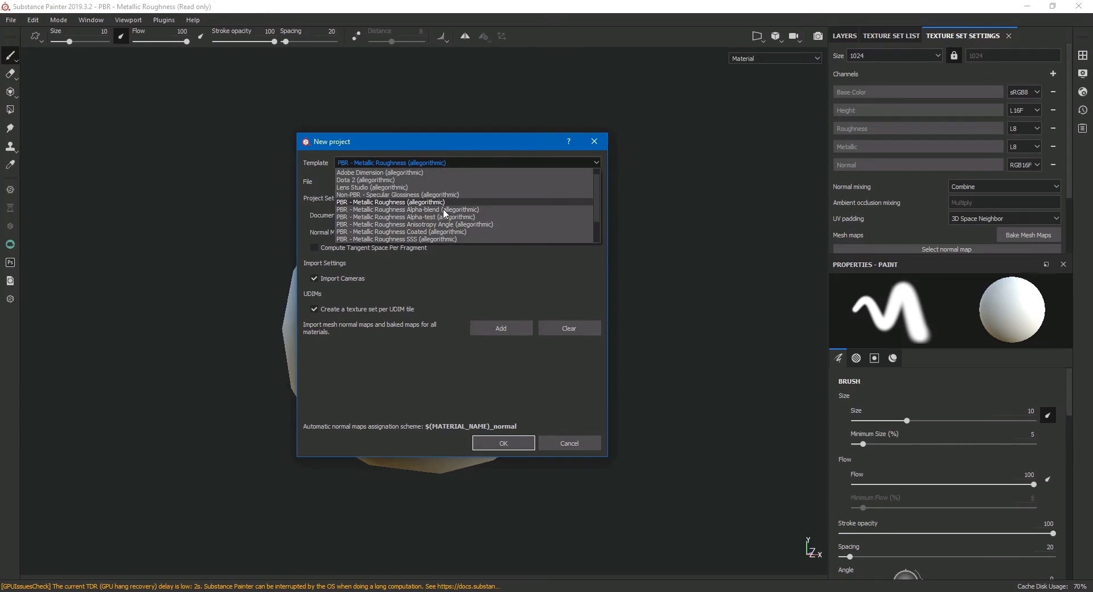
click(415, 195)
Set the document resolution to 2048 and create the project with one texture set per UDIM tile
click(399, 212)
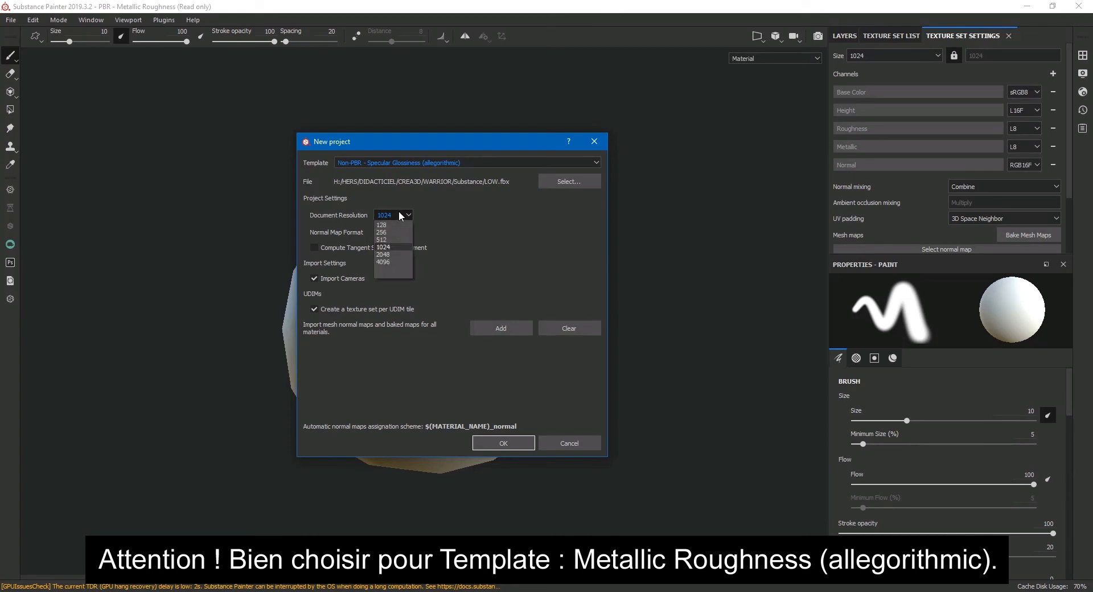
click(383, 255)
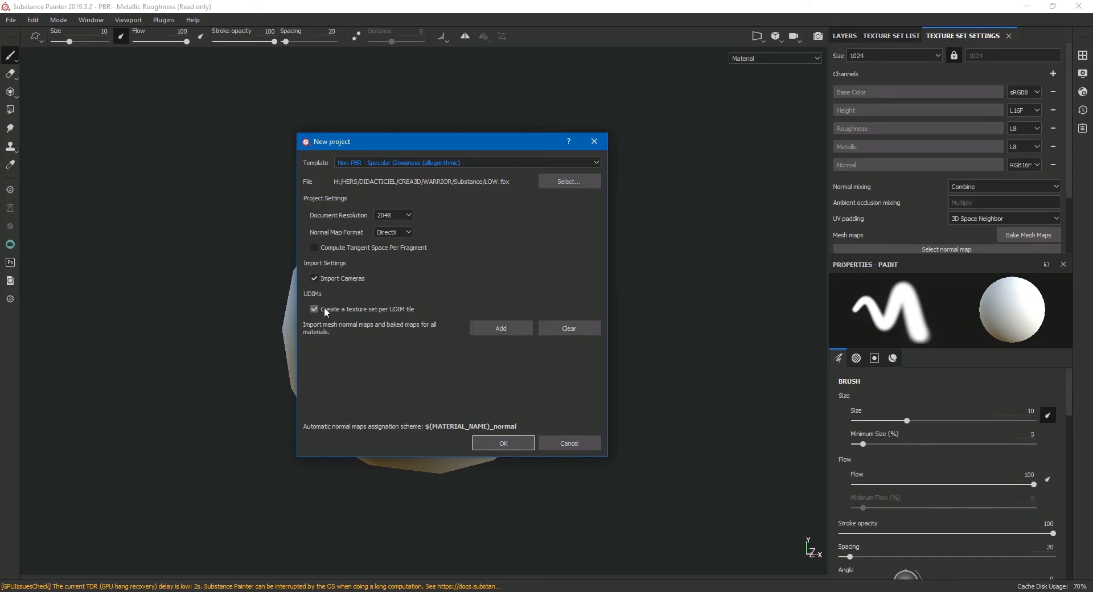
click(493, 448)
click(513, 317)
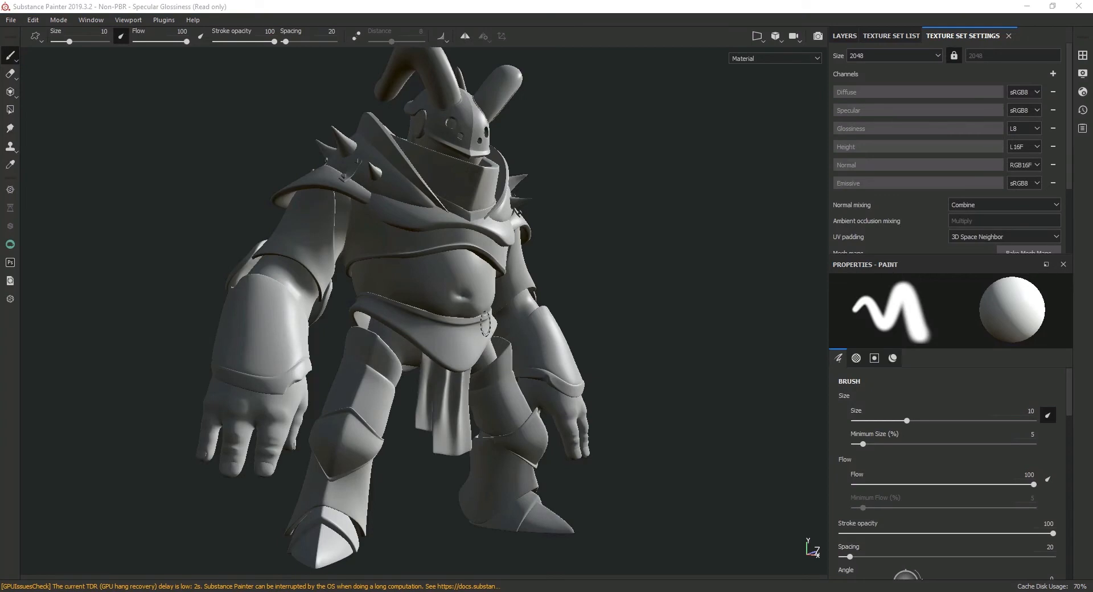
Examine the imported warrior from several angles and look through its list of UDIM texture sets
mouse_move(649, 307)
alt+mouse_down()
mouse_move(632, 293)
mouse_move(670, 292)
mouse_move(659, 282)
mouse_move(524, 277)
mouse_move(551, 272)
alt+mouse_up()
alt+right_drag(550, 272, 587, 264)
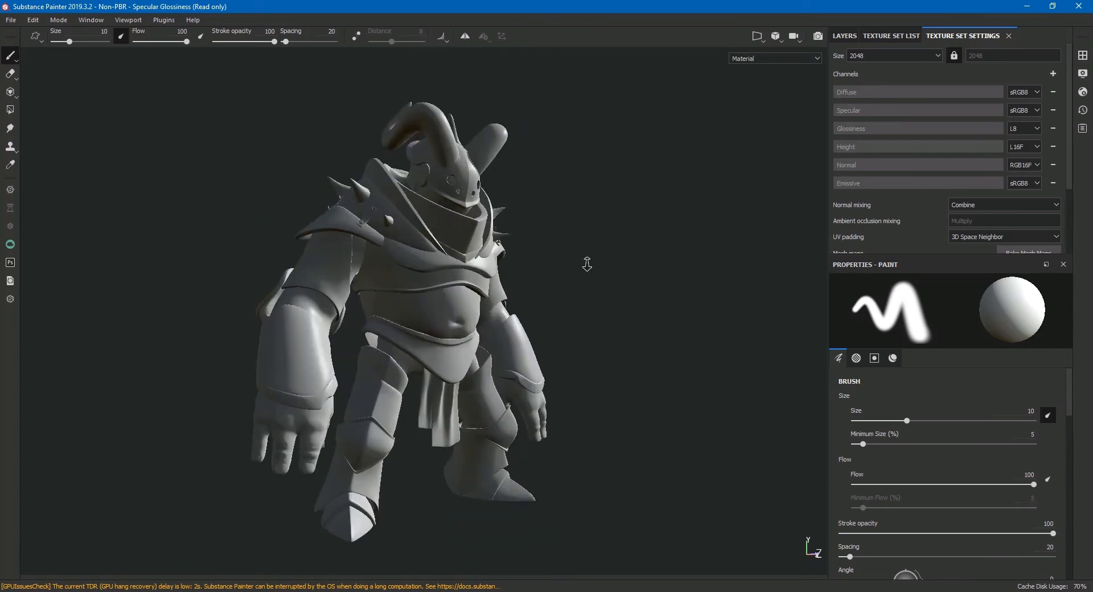
alt+drag(582, 368, 602, 351)
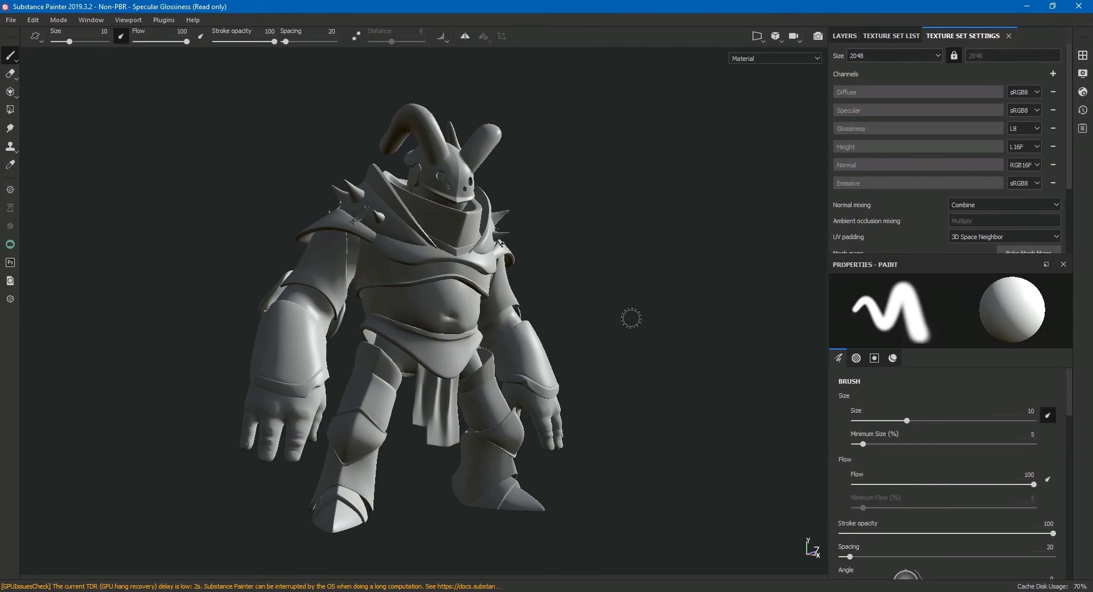
click(883, 36)
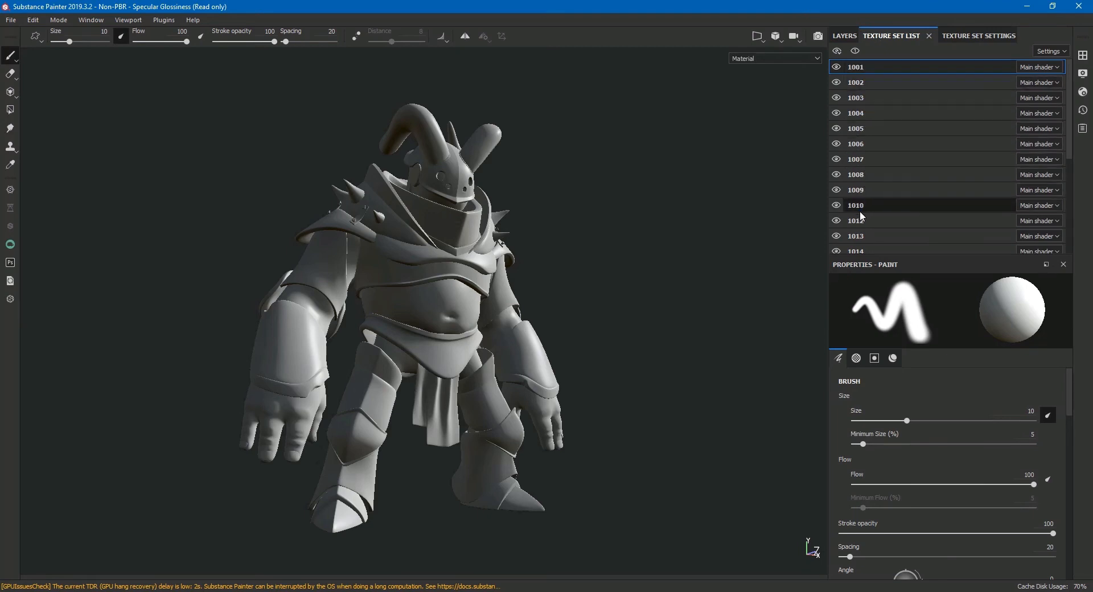
scroll(859, 224, down, 4)
scroll(860, 222, up, 3)
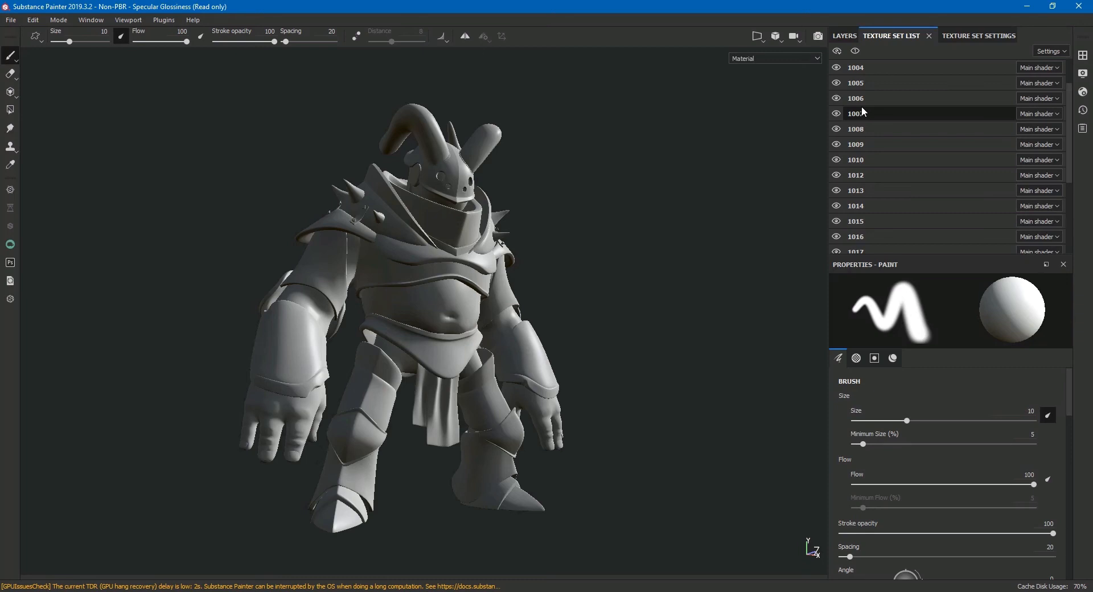
scroll(702, 385, up, 2)
mouse_move(702, 385)
alt+mouse_down()
mouse_move(647, 413)
mouse_move(663, 474)
mouse_move(507, 473)
alt+mouse_up()
alt+drag(636, 417, 729, 402)
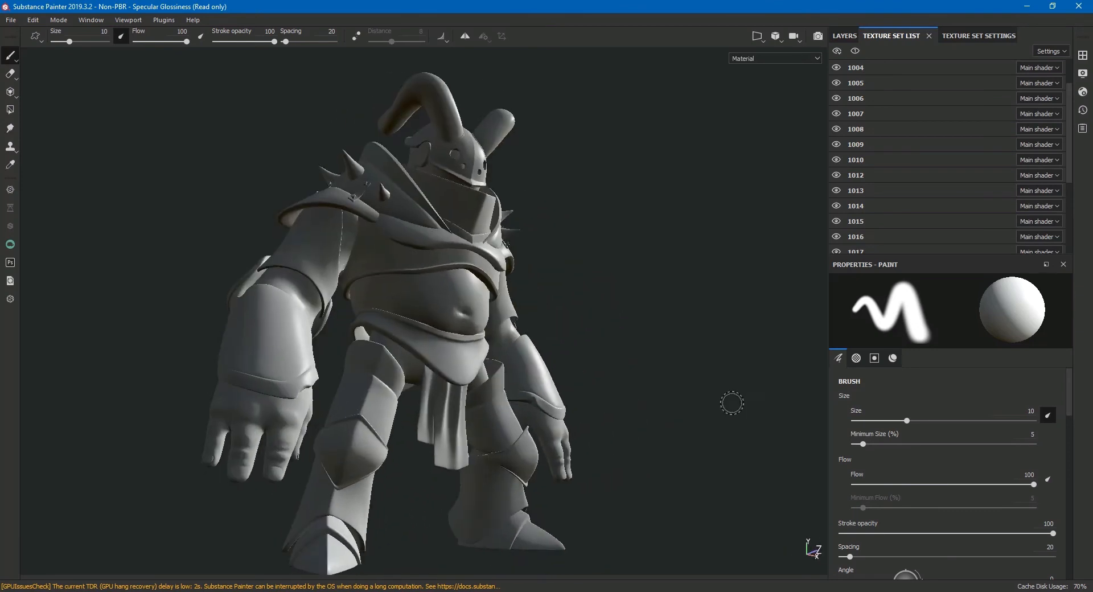
alt+middle_drag(685, 423, 680, 401)
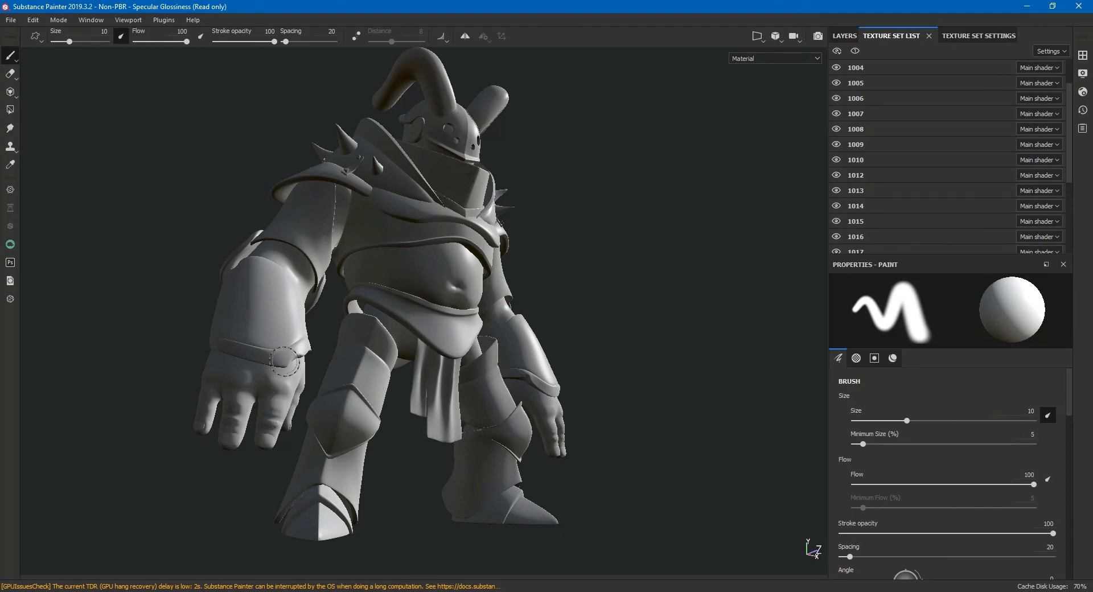
mouse_move(644, 313)
alt+mouse_down()
mouse_move(656, 320)
mouse_move(626, 324)
mouse_move(637, 303)
mouse_move(605, 322)
alt+mouse_up()
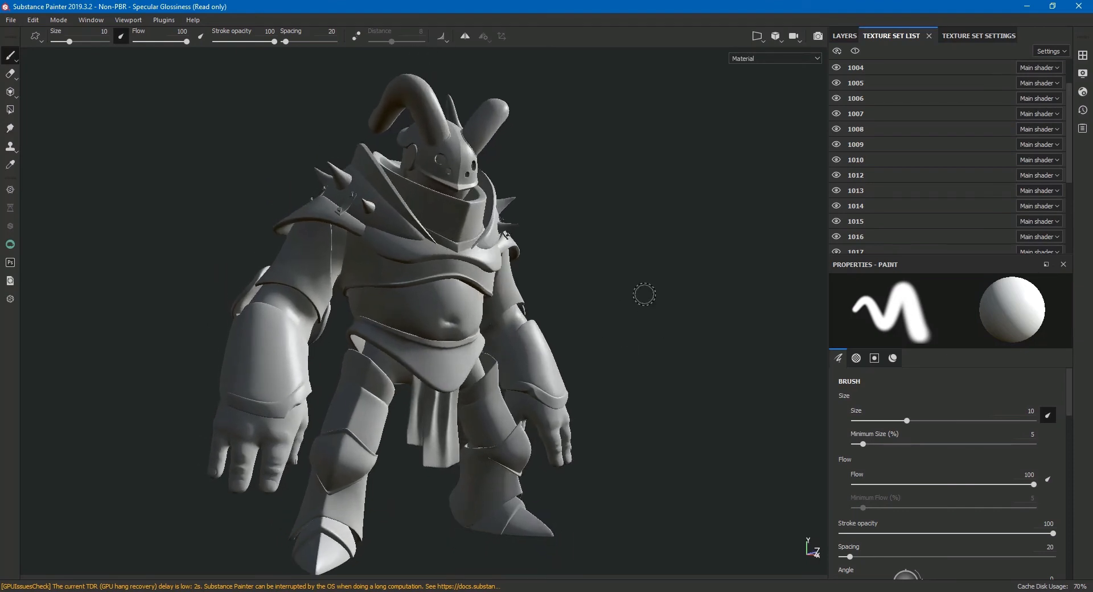
mouse_move(643, 294)
alt+mouse_down()
mouse_move(647, 307)
mouse_move(658, 297)
mouse_move(579, 292)
mouse_move(639, 299)
alt+mouse_up()
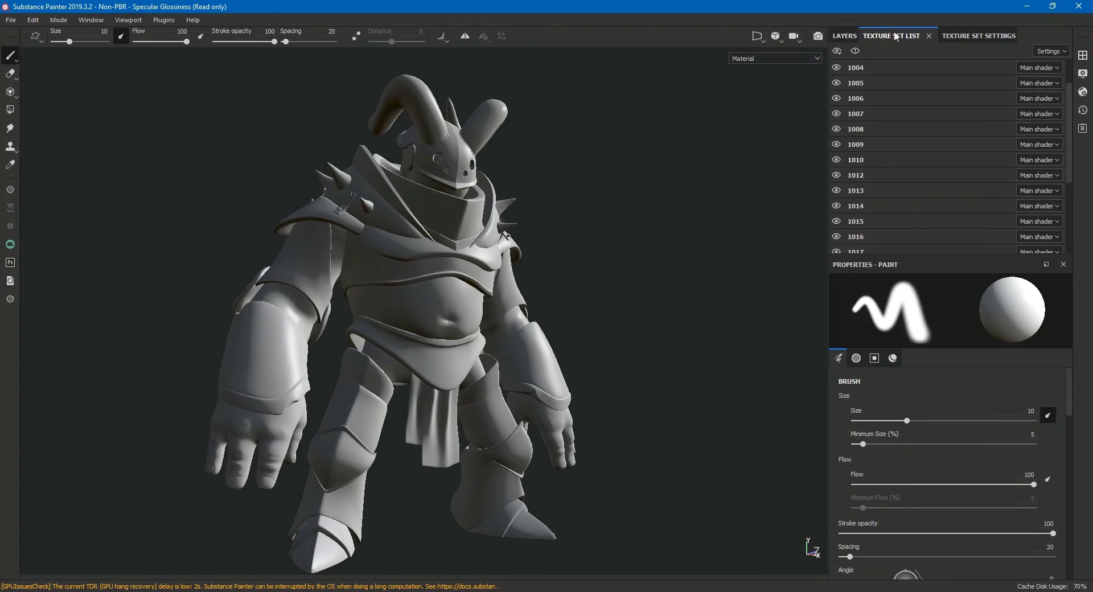
click(902, 175)
scroll(904, 181, down, 3)
scroll(896, 181, up, 5)
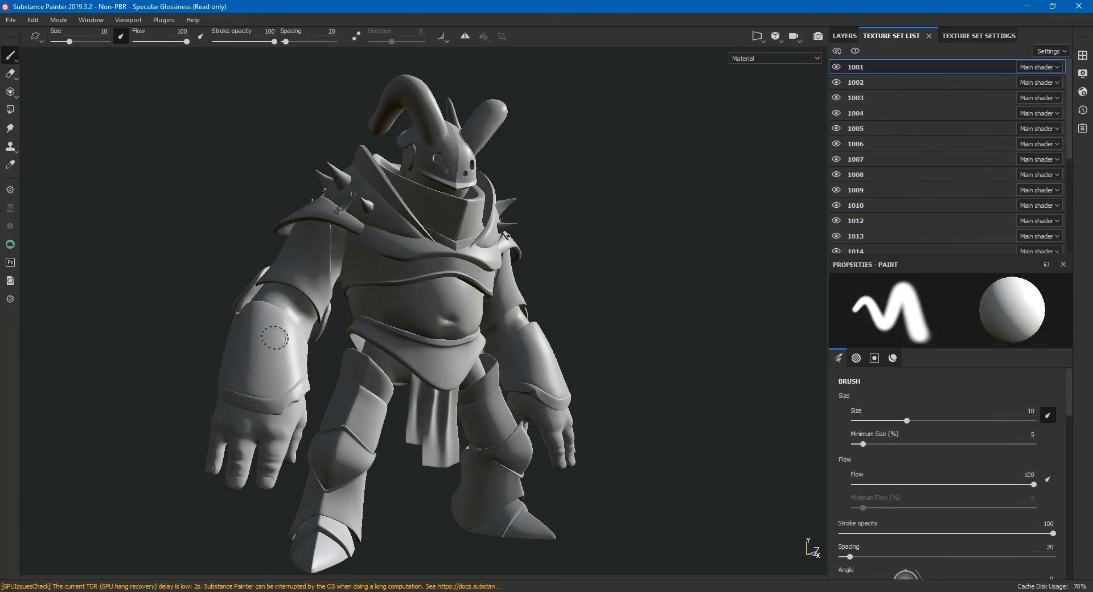
Select texture sets by picking the forearm armour and upper arm on the model, and select texture set 1014 in an enlarged list
key(alt+shift)
ctrl+alt+right_click(275, 340)
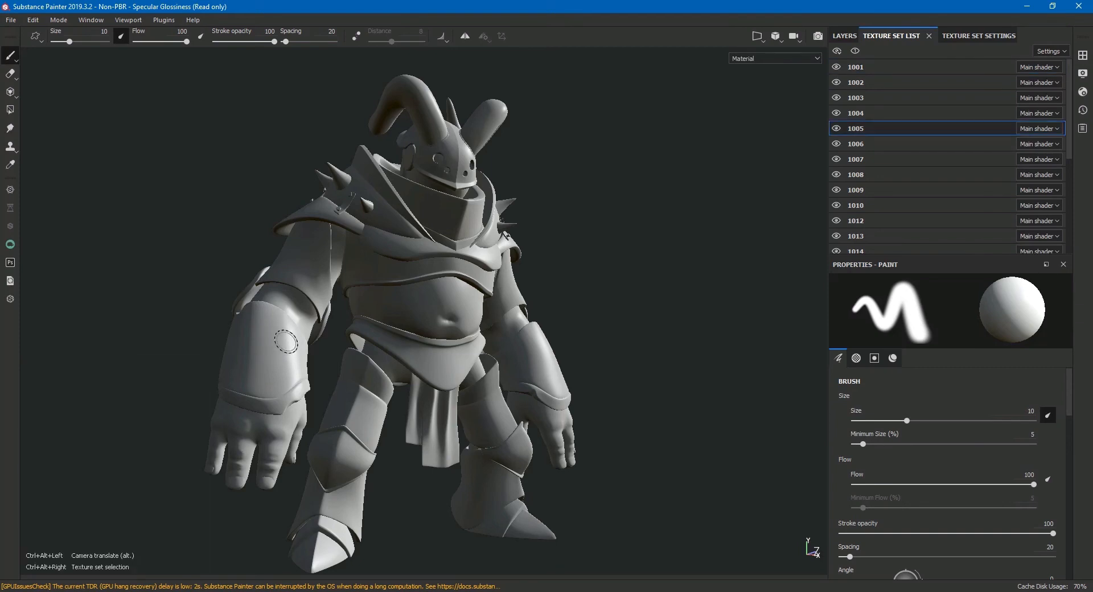
ctrl+alt+right_click(313, 271)
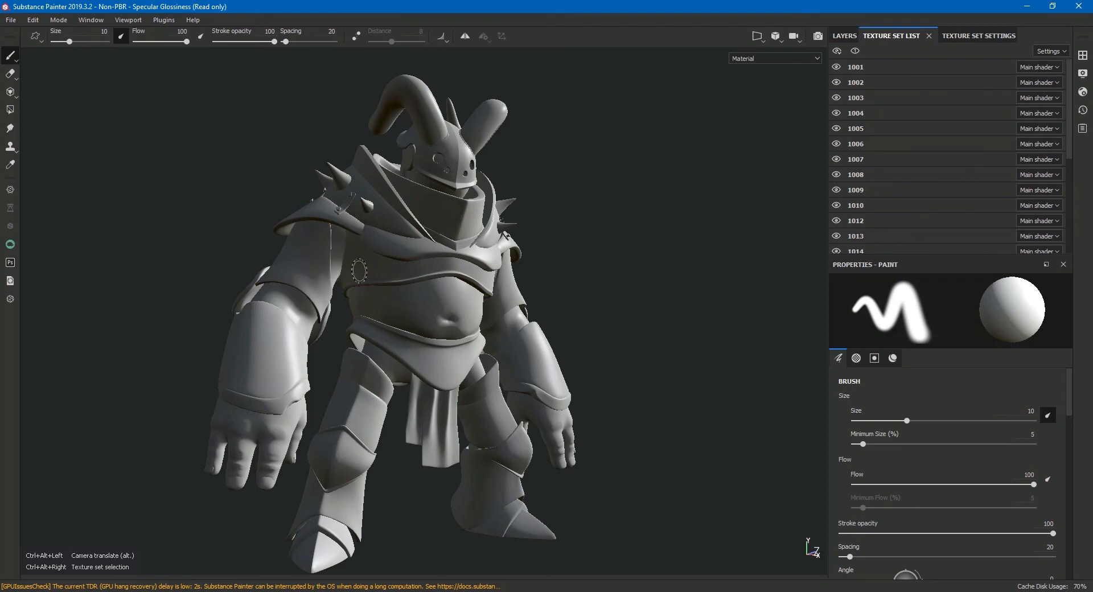
drag(931, 256, 943, 379)
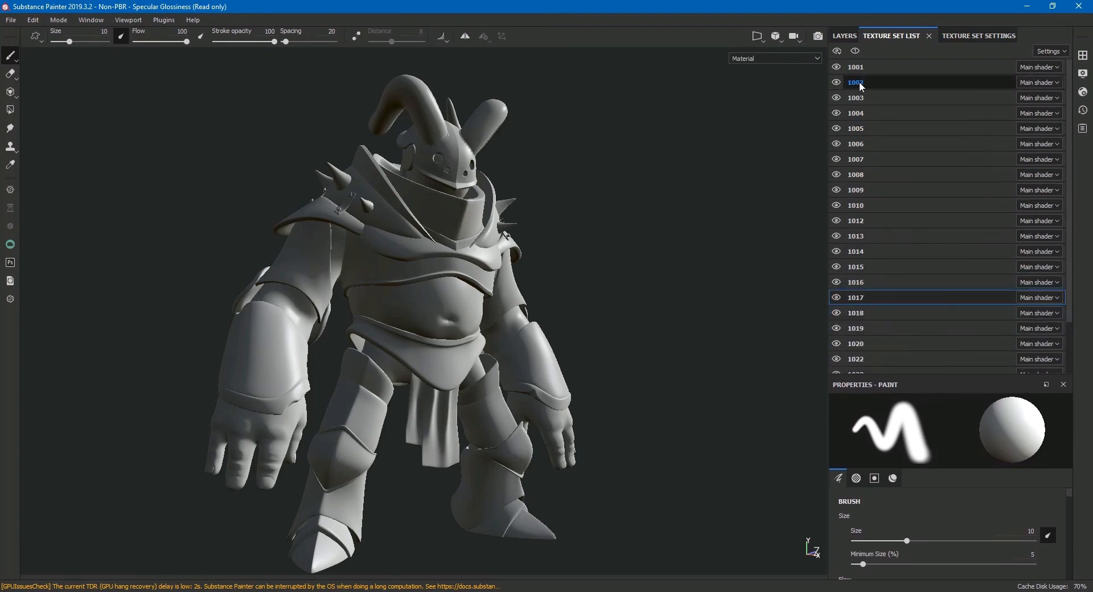
click(933, 251)
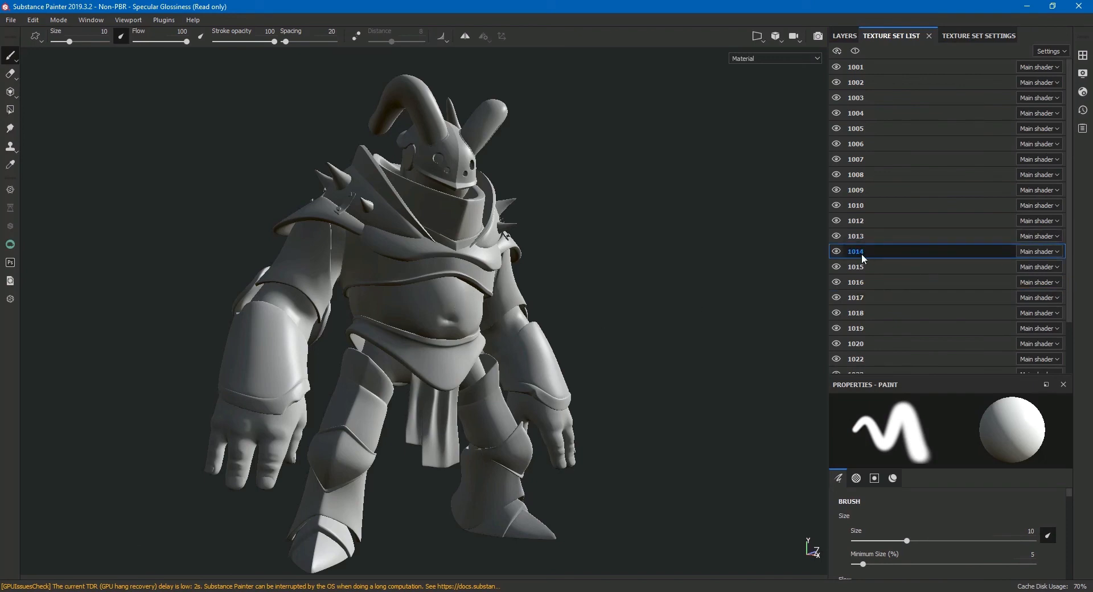
Select texture set 1001 from the model and rename it "casque", and rename texture set 1020 as "cornes"
ctrl+alt+right_click(513, 222)
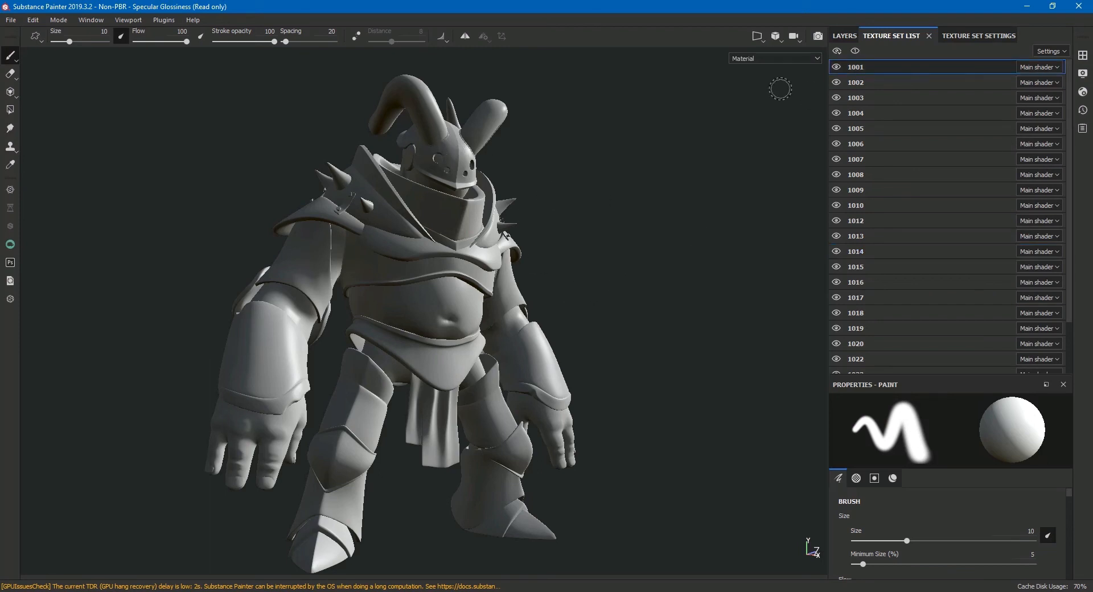
double_click(862, 67)
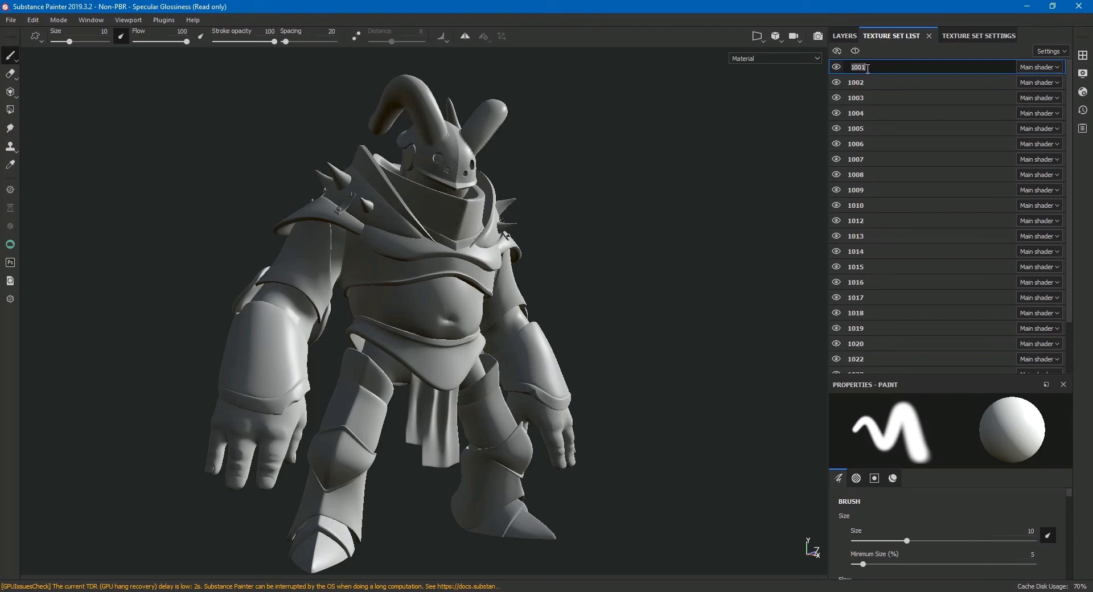
text(casque)
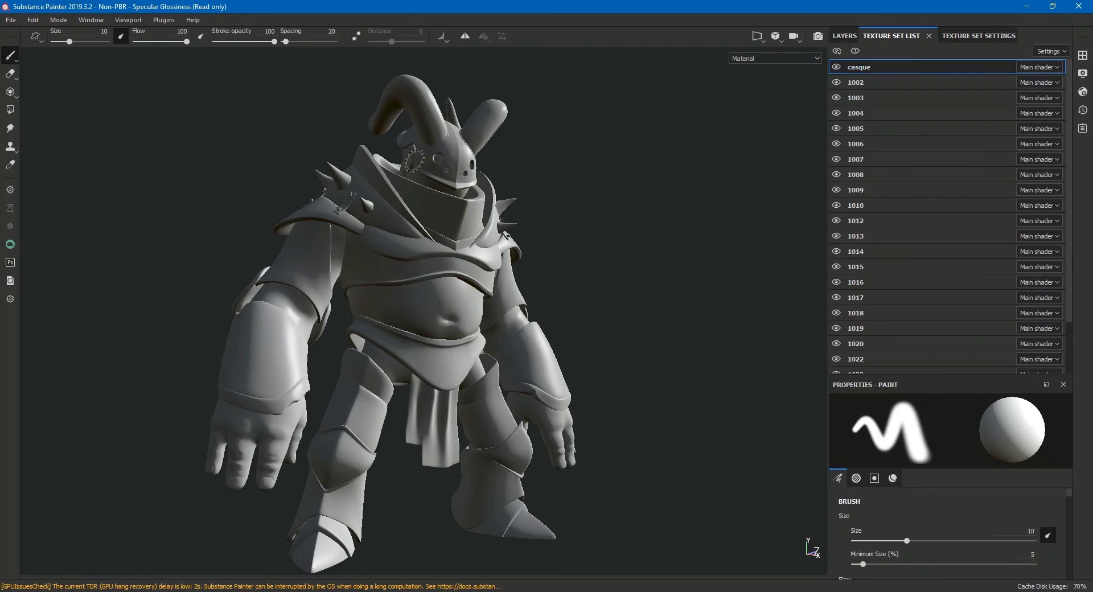
double_click(858, 343)
text(cornes)
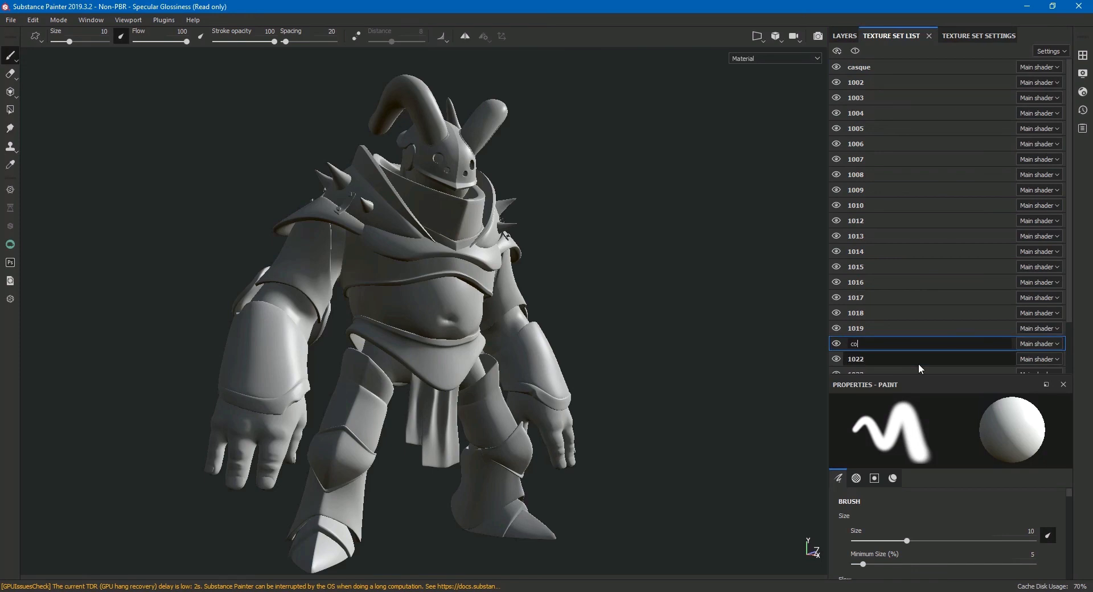
key(Return)
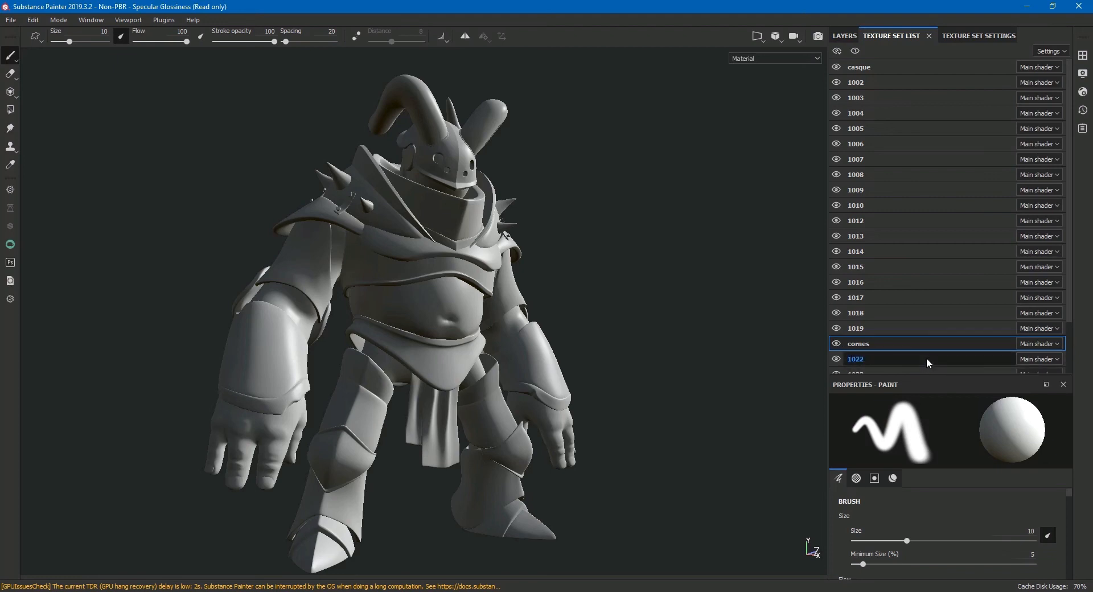
Check the layers of the "cornes" texture set, enlarge its settings and open the mesh map baking options beside the model
drag(924, 374, 917, 255)
click(844, 35)
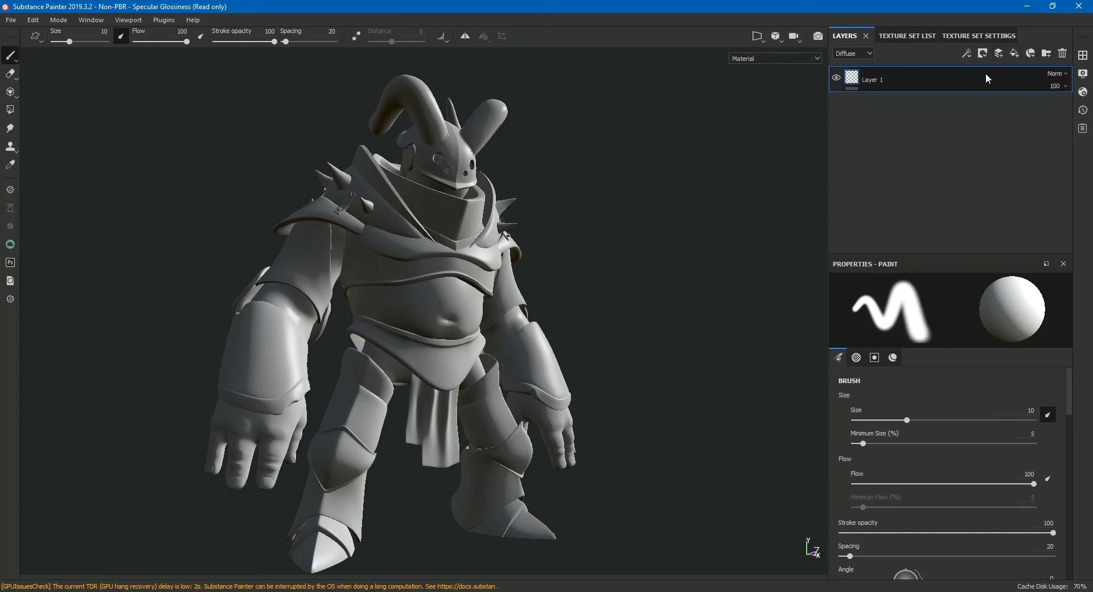
click(971, 36)
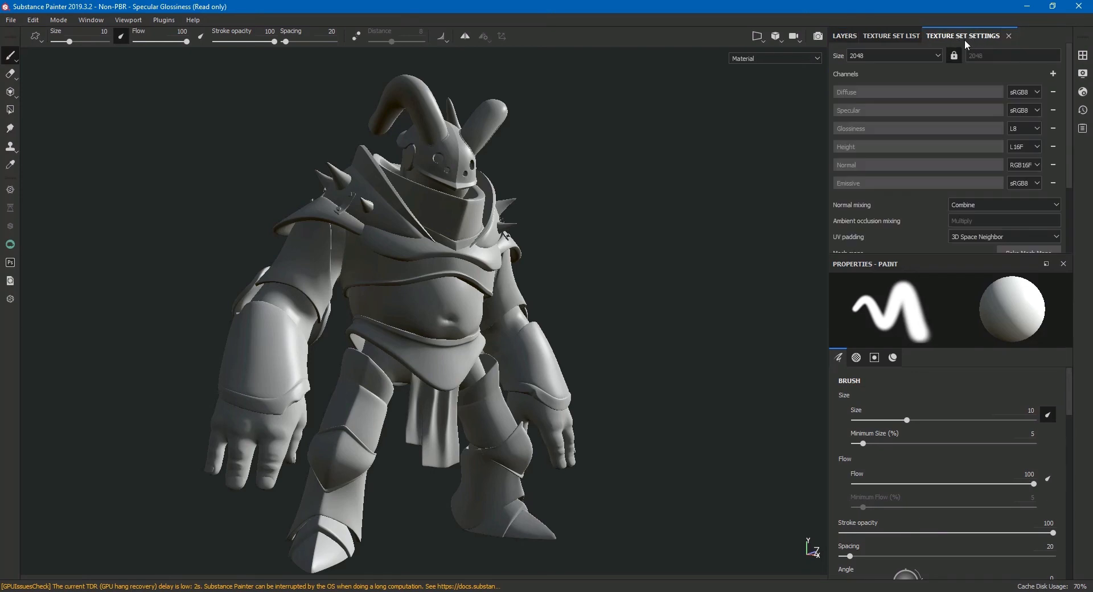
drag(937, 256, 937, 357)
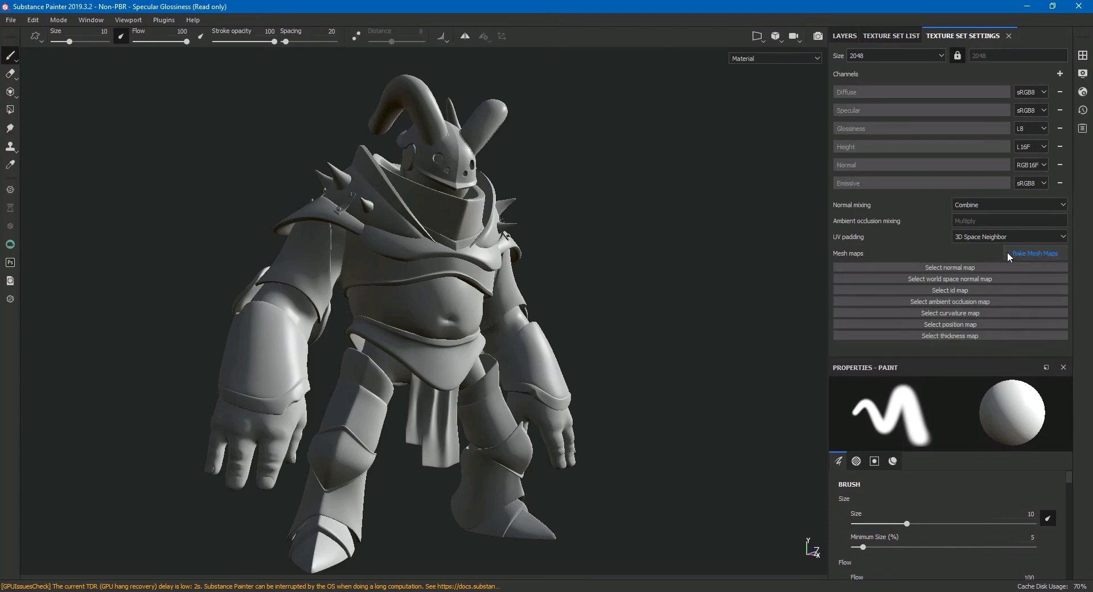
click(1043, 253)
drag(572, 111, 766, 84)
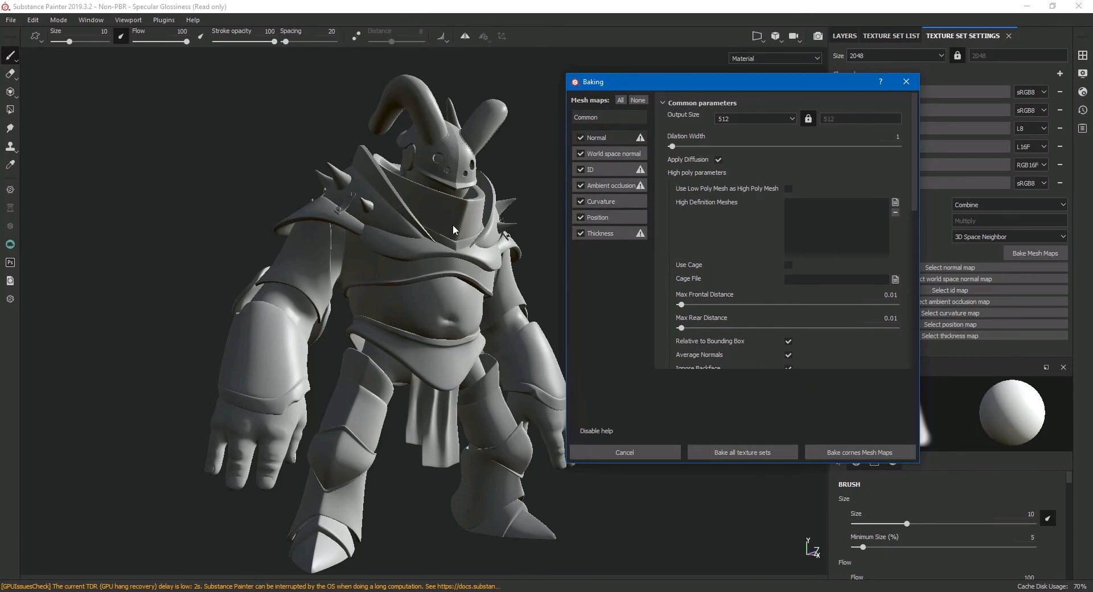
Close the baking options and raise the environment opacity to 100 in the display settings
click(904, 82)
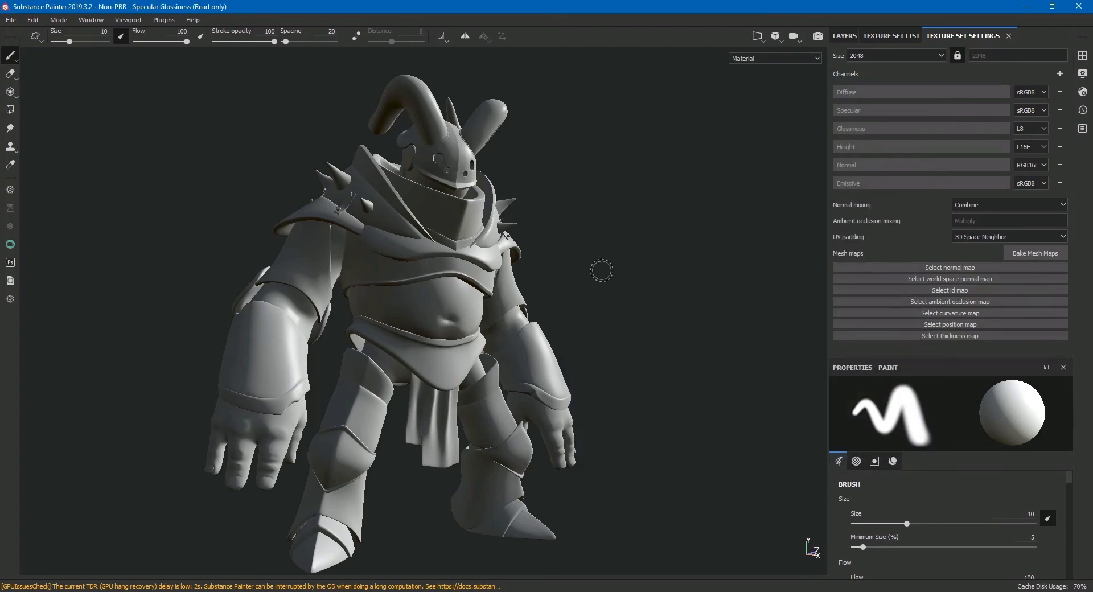
mouse_move(569, 261)
shift+right_down()
mouse_move(582, 243)
mouse_move(563, 253)
mouse_move(505, 239)
mouse_move(558, 251)
mouse_move(553, 263)
mouse_move(569, 254)
shift+right_up()
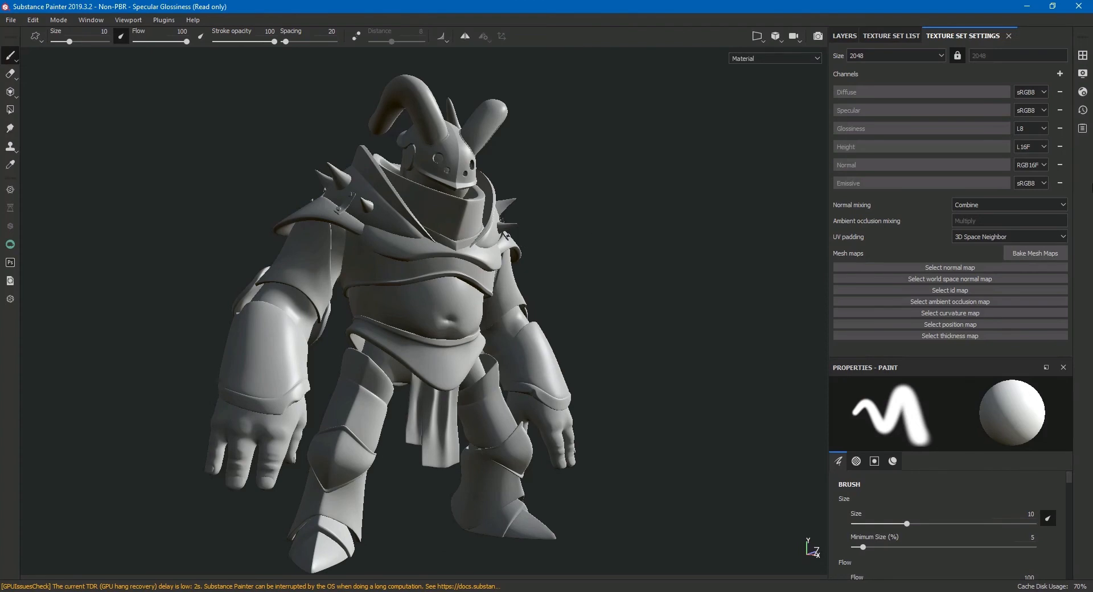
click(1083, 74)
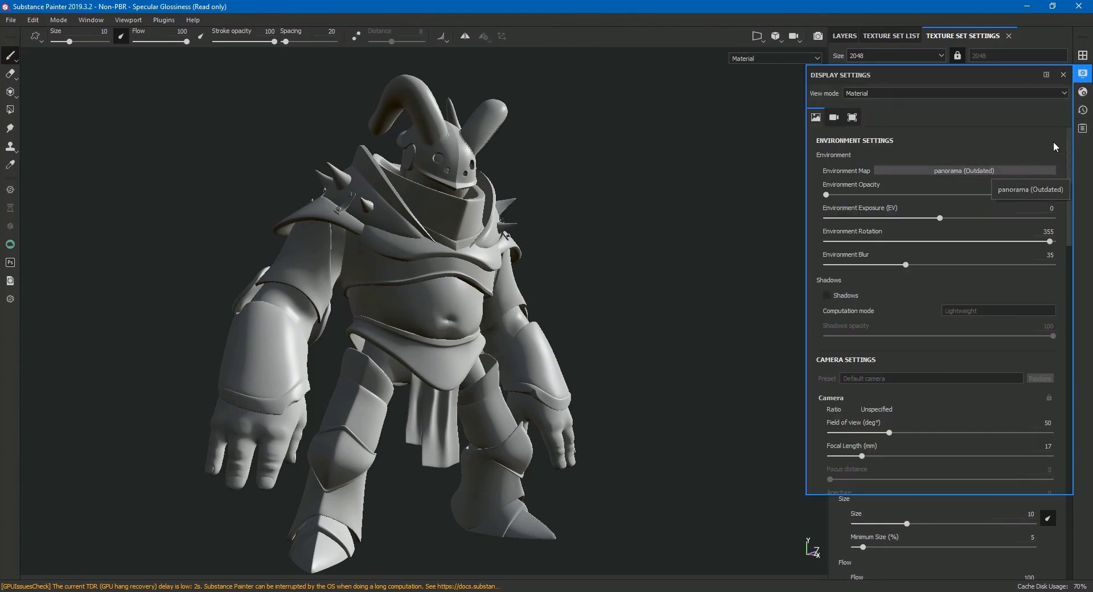
click(939, 171)
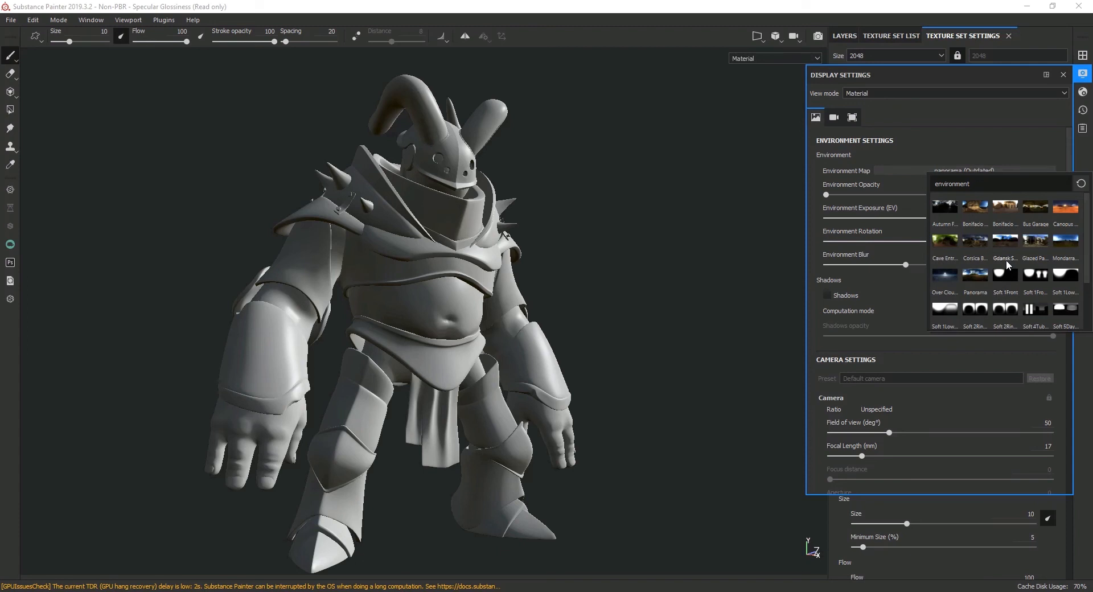
click(815, 203)
drag(825, 195, 1077, 193)
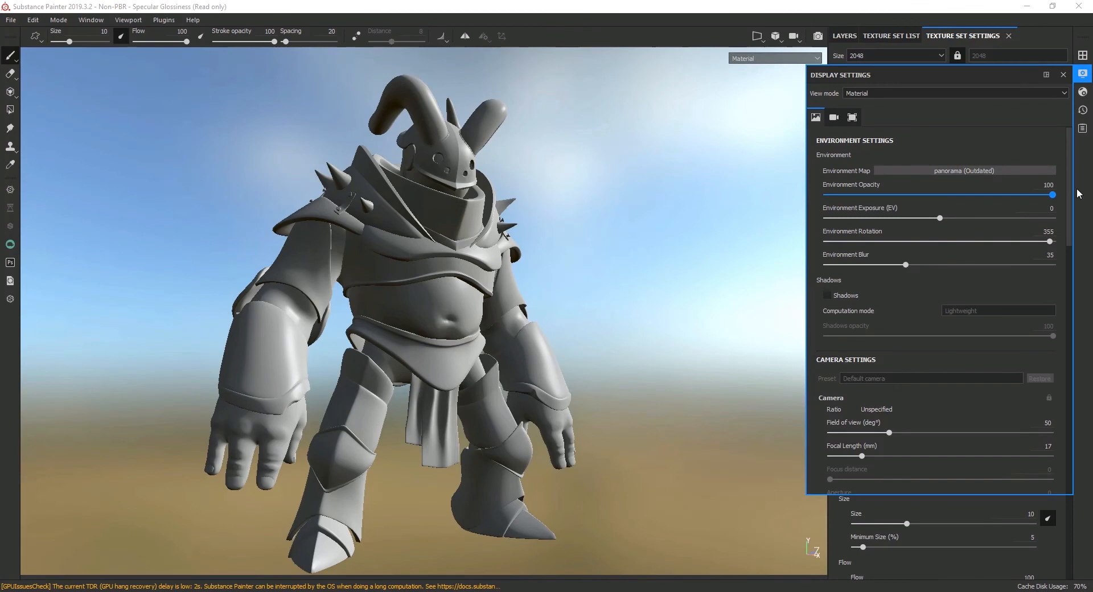
Try the Soft 2RingHighContrast and Over Clouds environment maps, rotating the environment around the warrior with each one
click(979, 169)
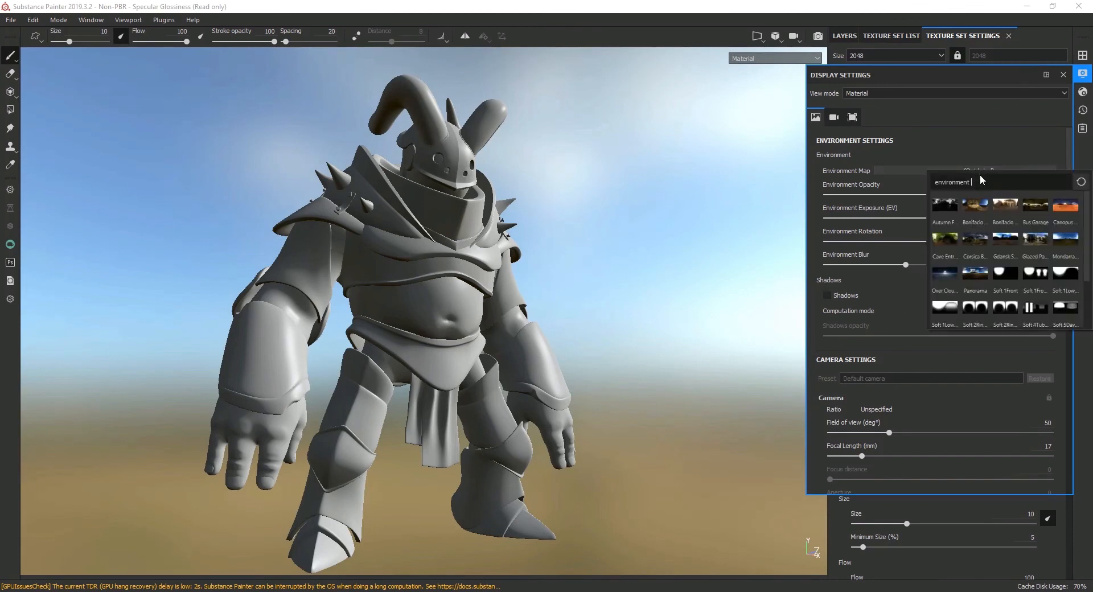
click(977, 309)
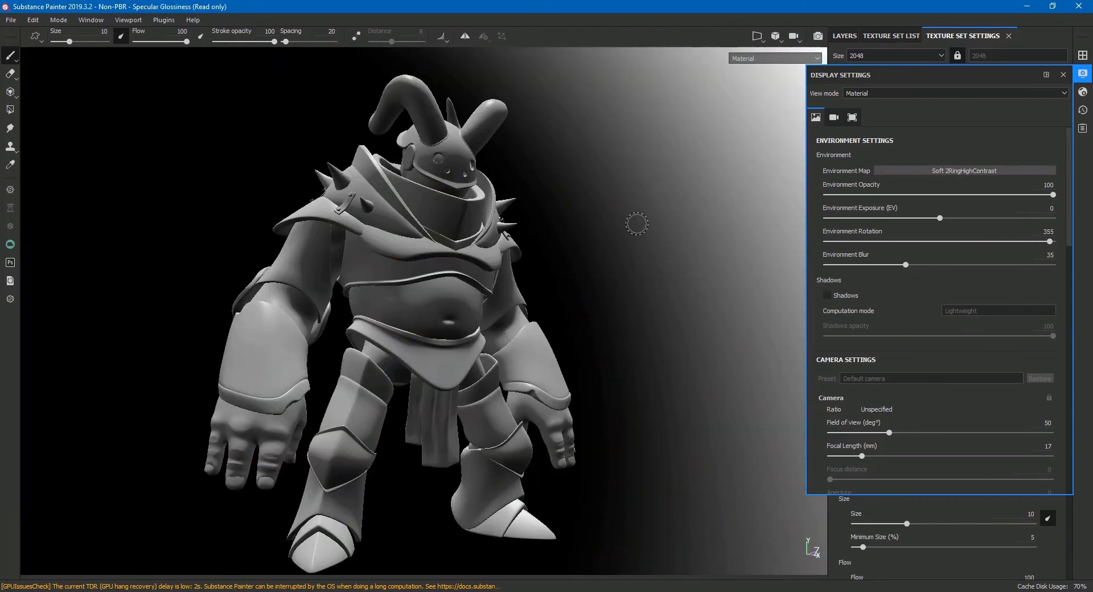
mouse_move(635, 232)
shift+right_down()
mouse_move(691, 232)
mouse_move(630, 215)
mouse_move(683, 234)
mouse_move(601, 220)
mouse_move(592, 229)
mouse_move(626, 232)
shift+right_up()
click(967, 170)
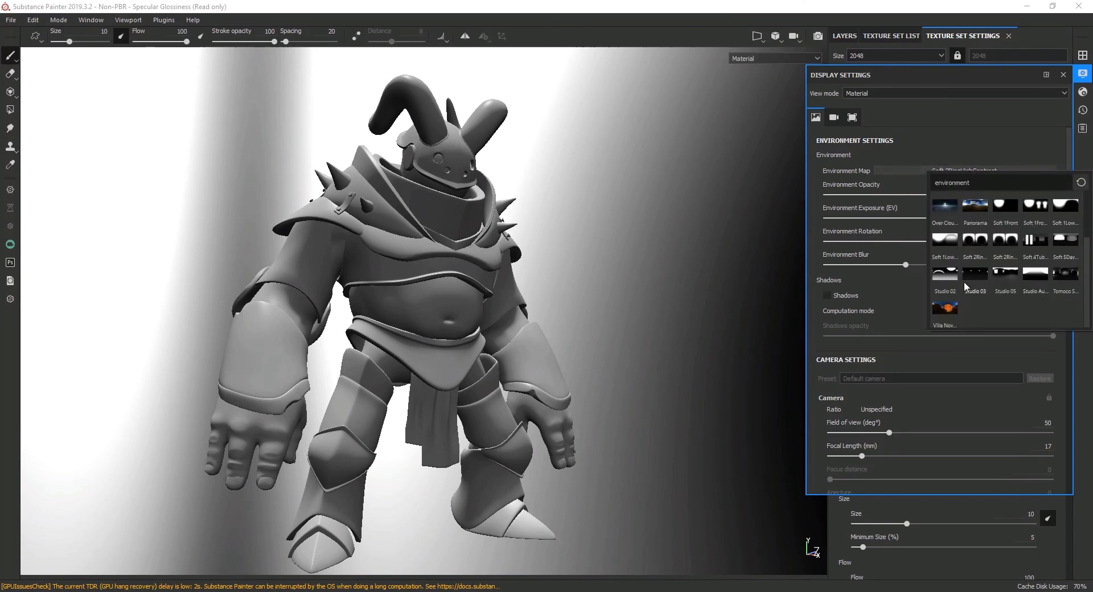
click(946, 281)
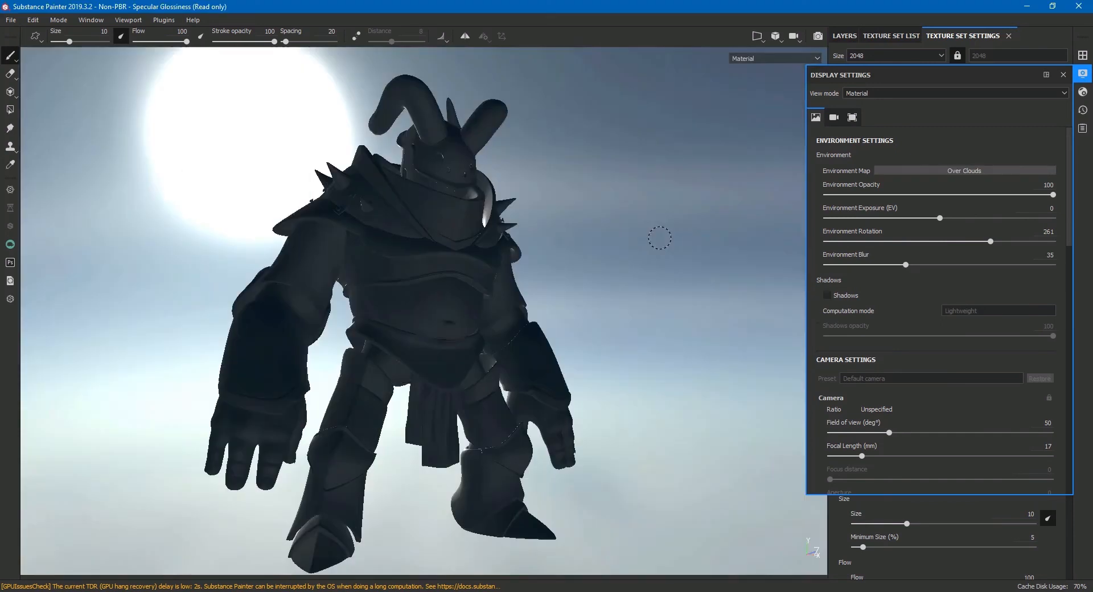
mouse_move(660, 237)
shift+right_down()
mouse_move(709, 236)
mouse_move(658, 235)
mouse_move(693, 235)
mouse_move(730, 254)
shift+right_up()
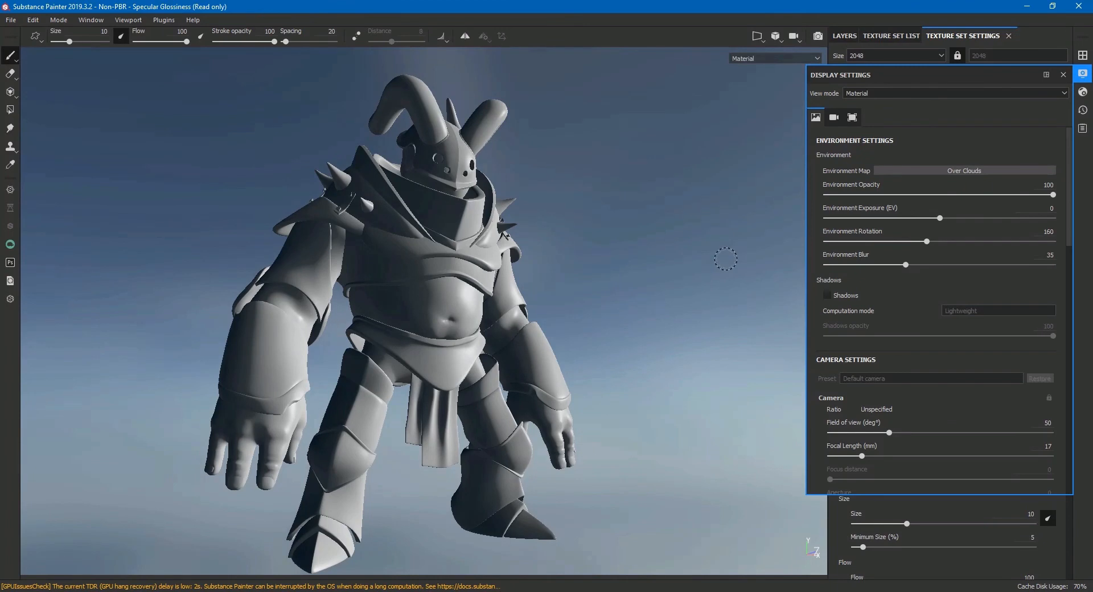
Set the environment map to Panorama with a rotation of 14 and lower the environment opacity to 0
click(972, 170)
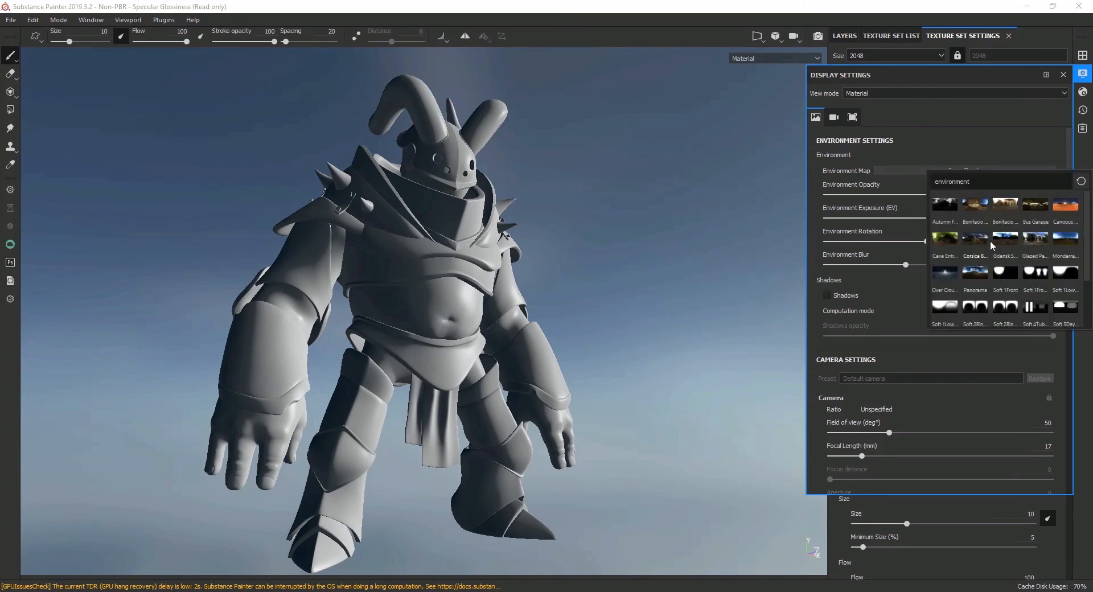
scroll(990, 242, down, 2)
scroll(1066, 238, up, 2)
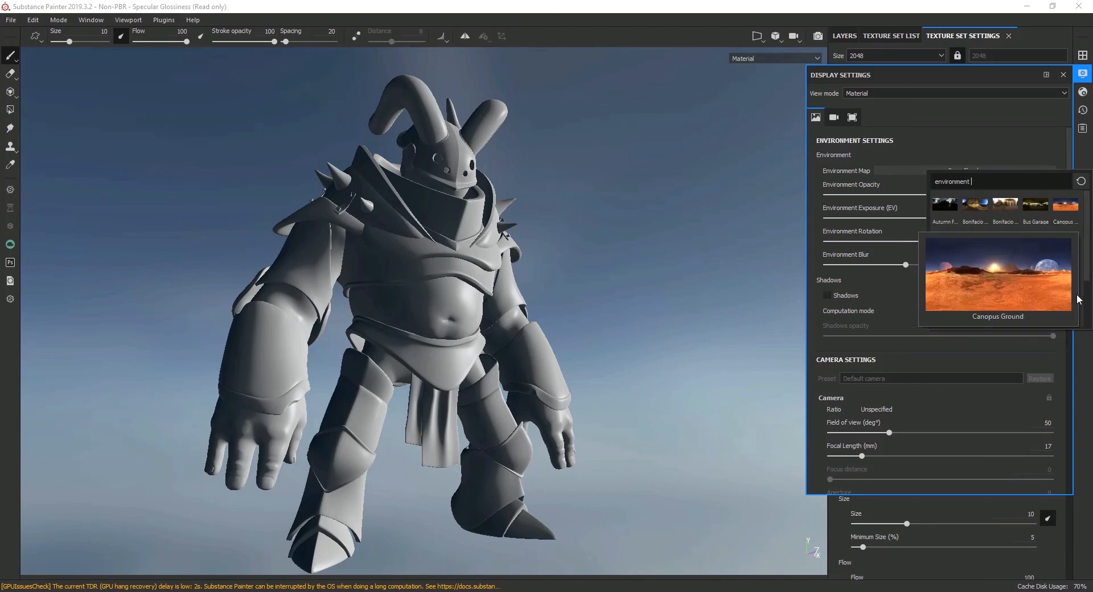
click(971, 287)
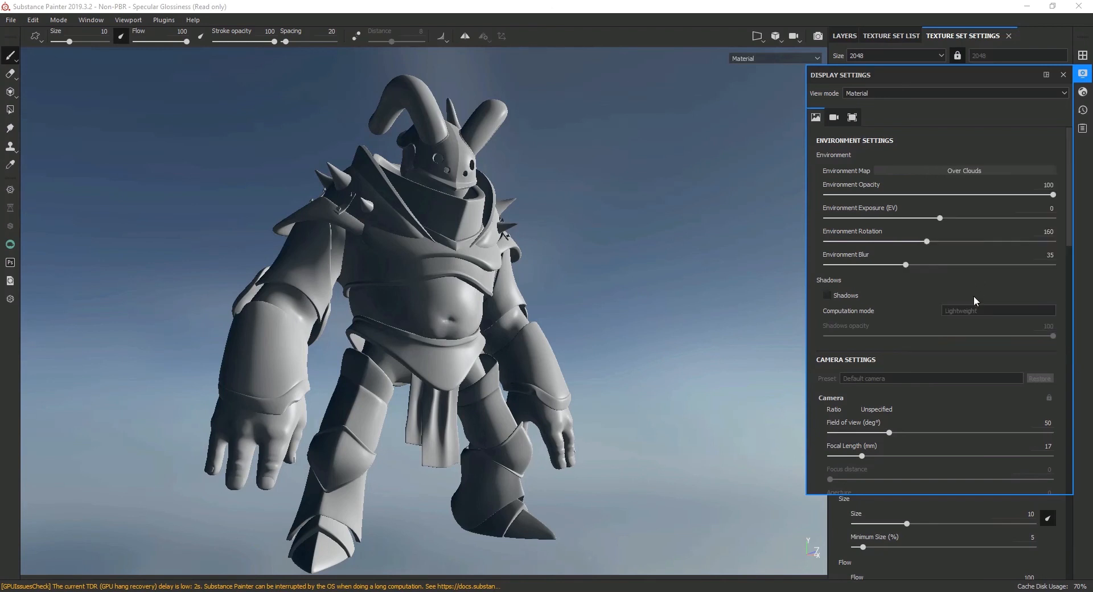
shift+right_drag(690, 241, 738, 259)
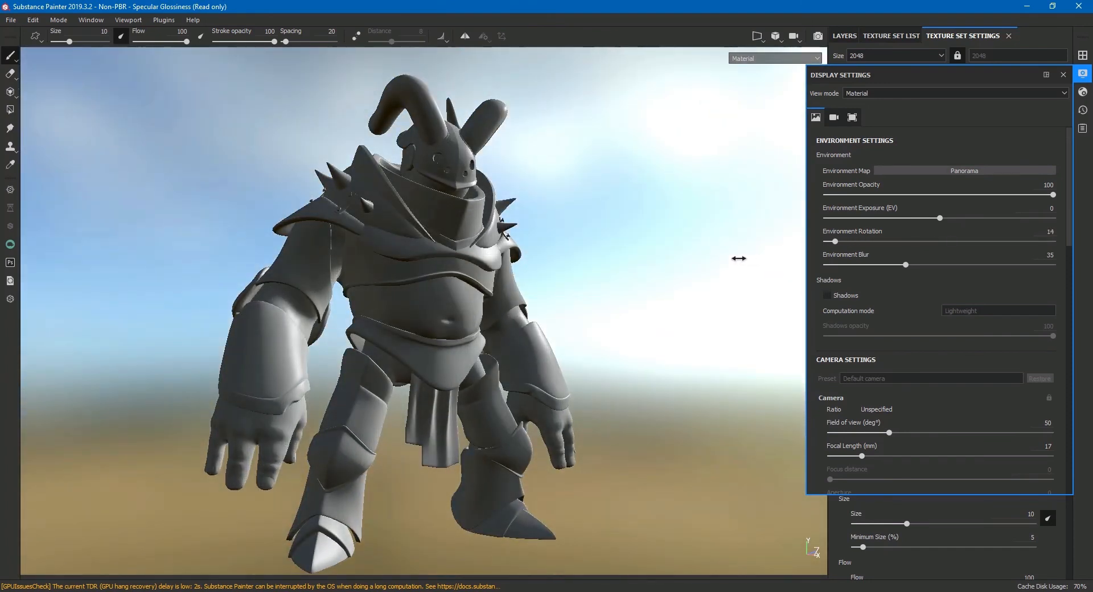
mouse_move(705, 273)
middle_down()
mouse_move(679, 309)
mouse_move(679, 290)
middle_up()
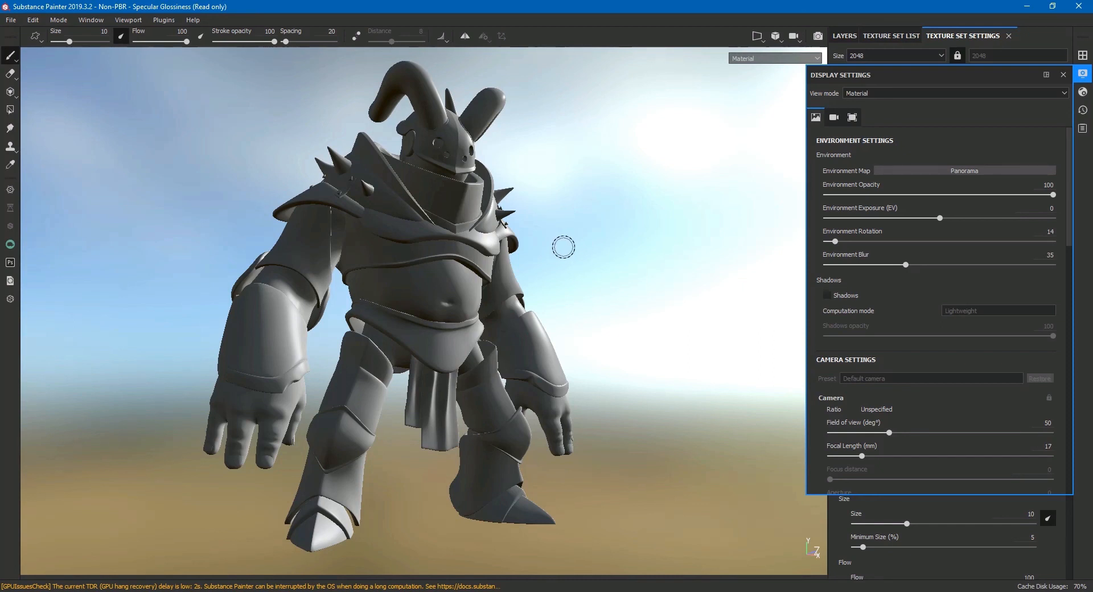
drag(1052, 194, 825, 195)
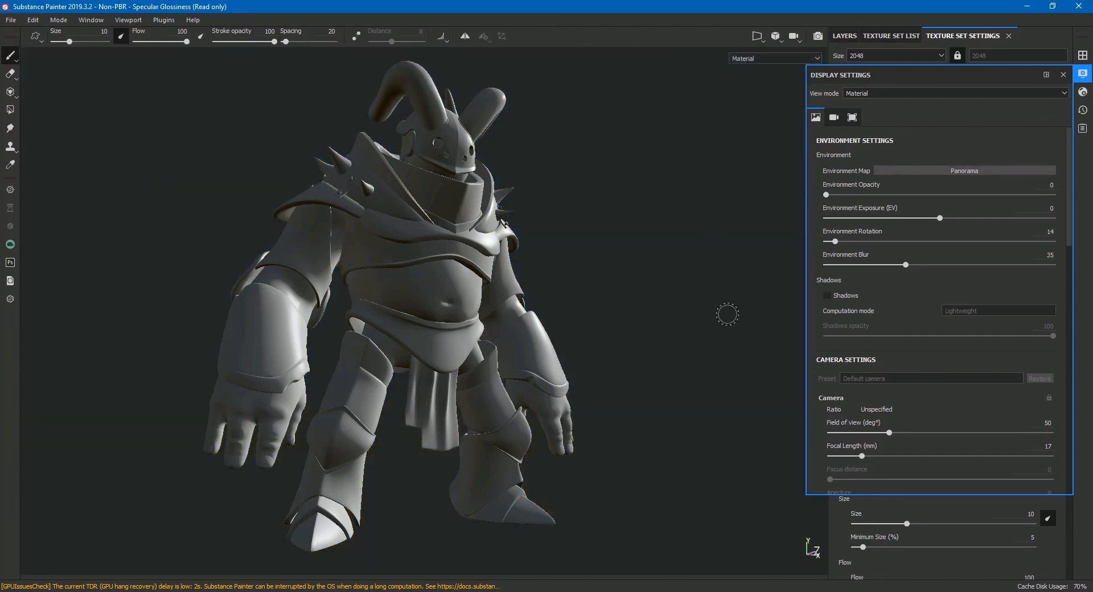
Look through the camera, post effects, anti-aliasing, colour profile and viewport options in the display settings
scroll(917, 292, down, 4)
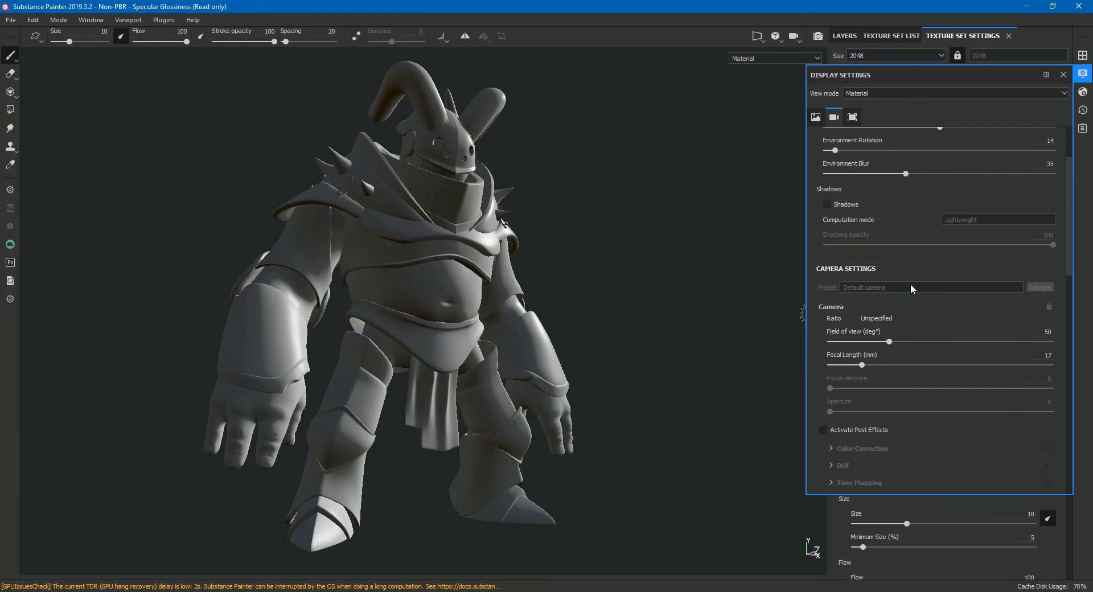
scroll(911, 285, up, 1)
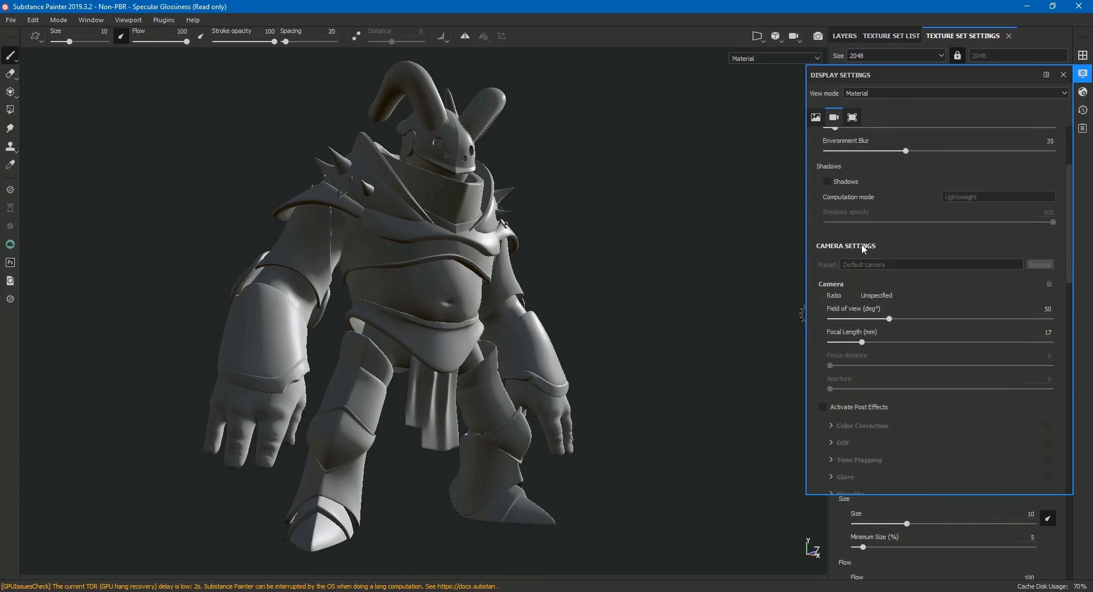
scroll(902, 347, up, 2)
scroll(899, 342, down, 1)
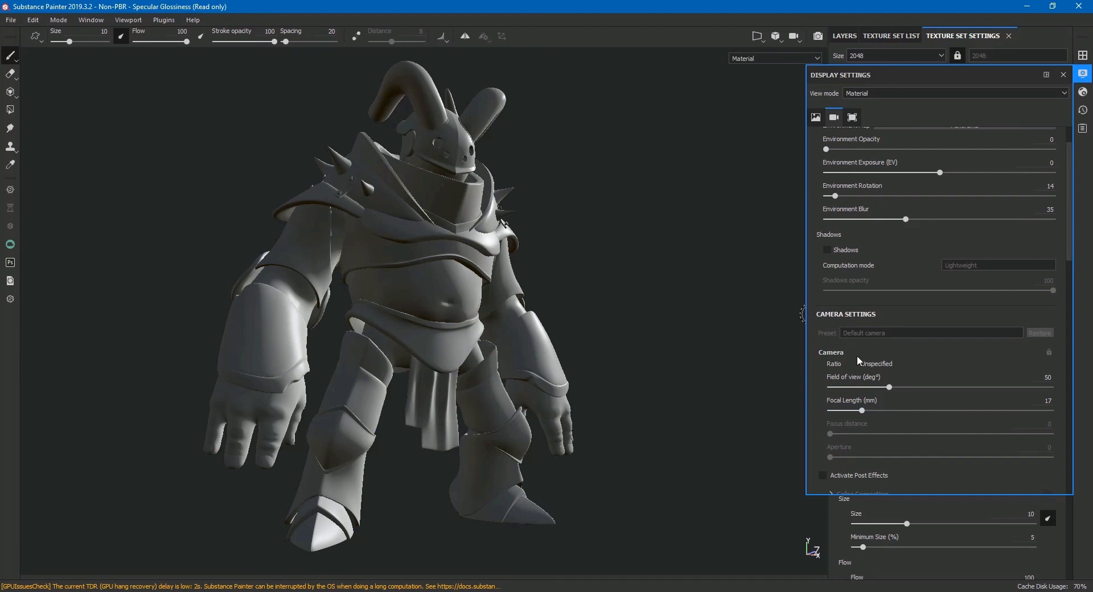
scroll(861, 350, down, 3)
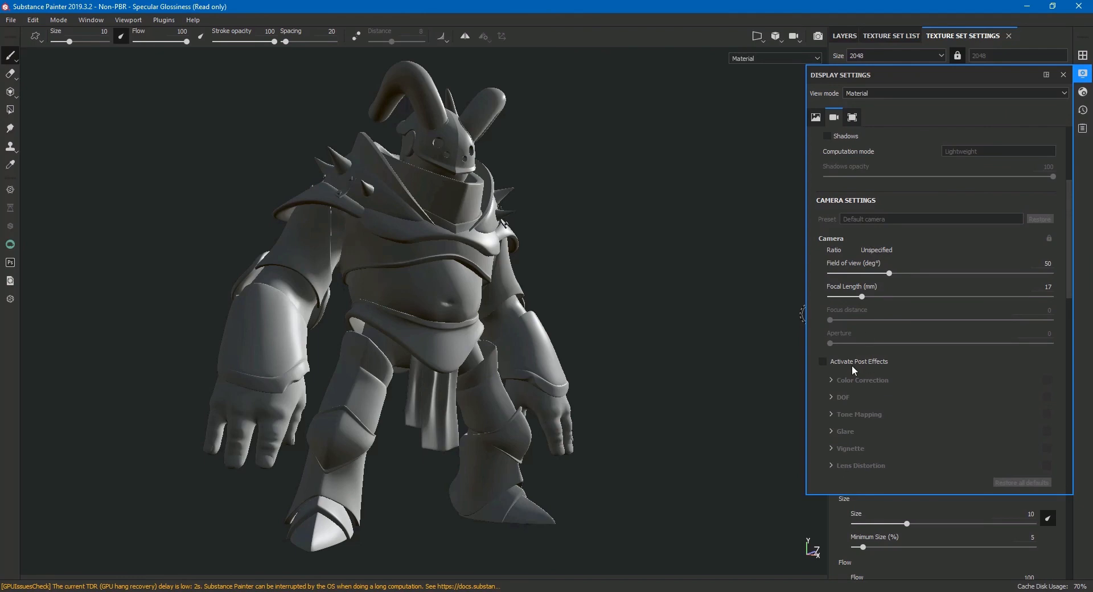
scroll(882, 362, down, 3)
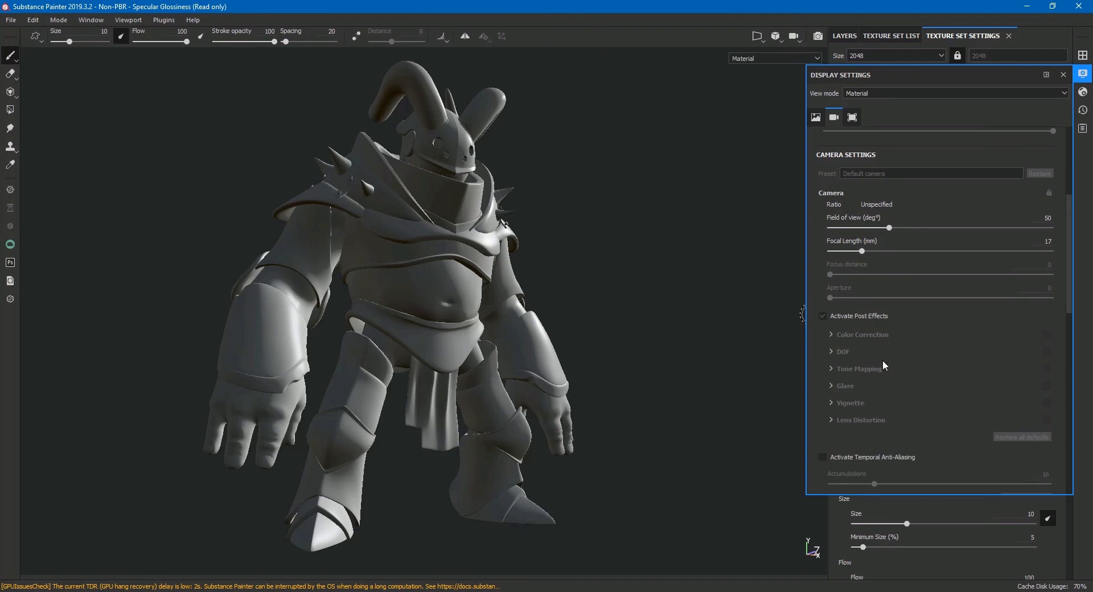
scroll(884, 364, down, 2)
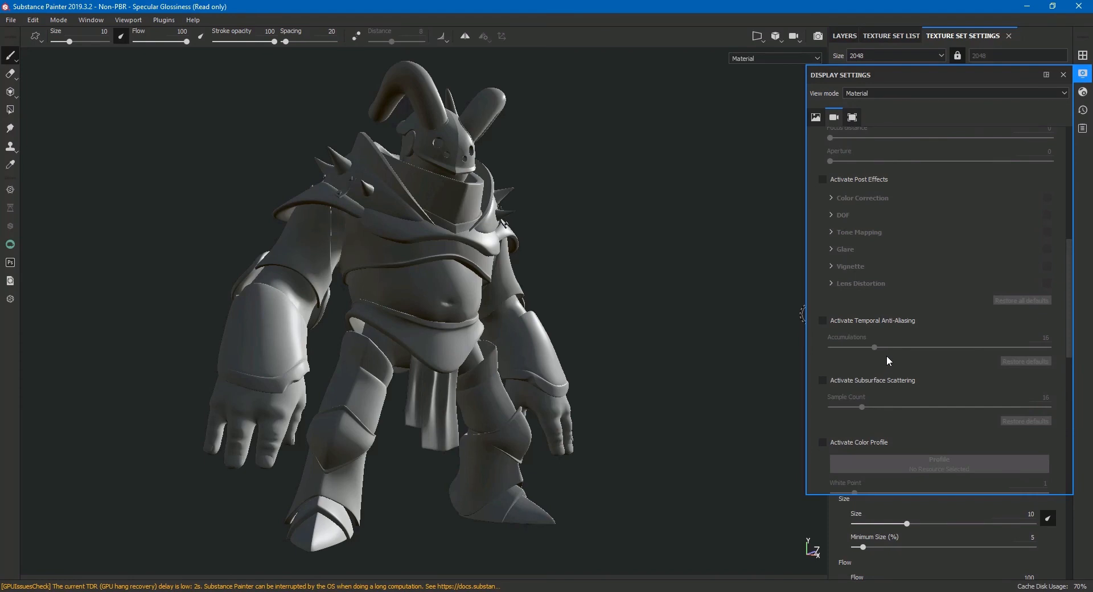
scroll(886, 358, down, 2)
scroll(887, 360, down, 2)
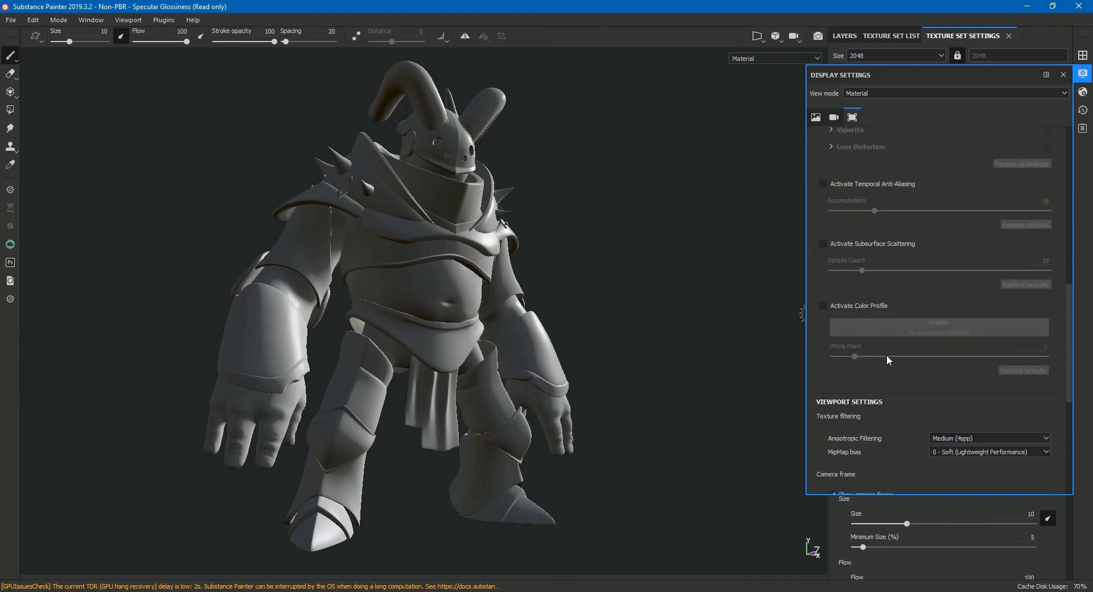
scroll(887, 360, down, 2)
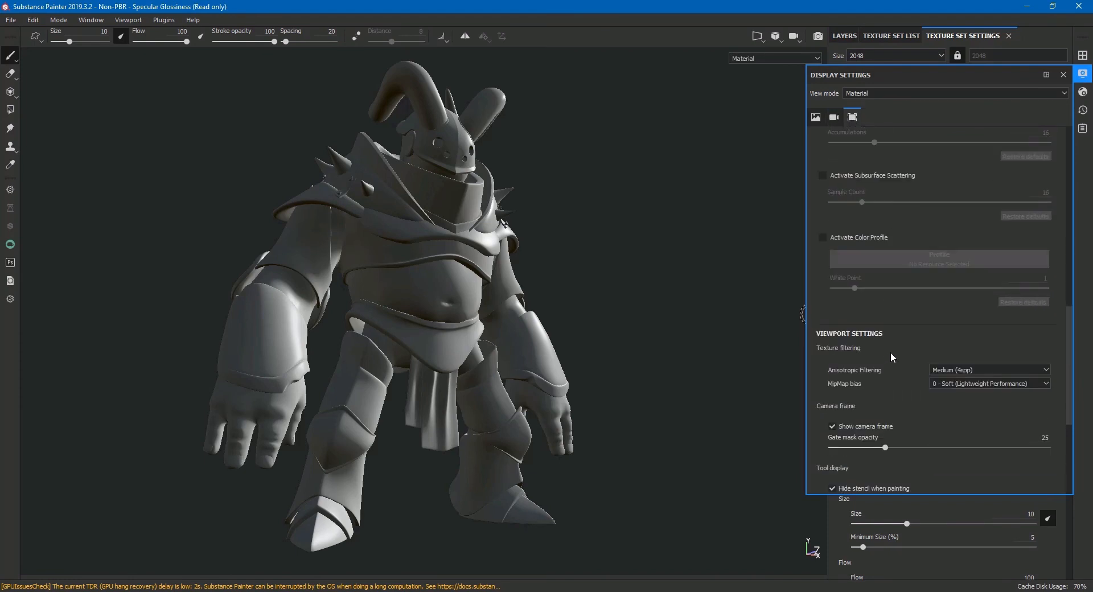
scroll(889, 358, up, 9)
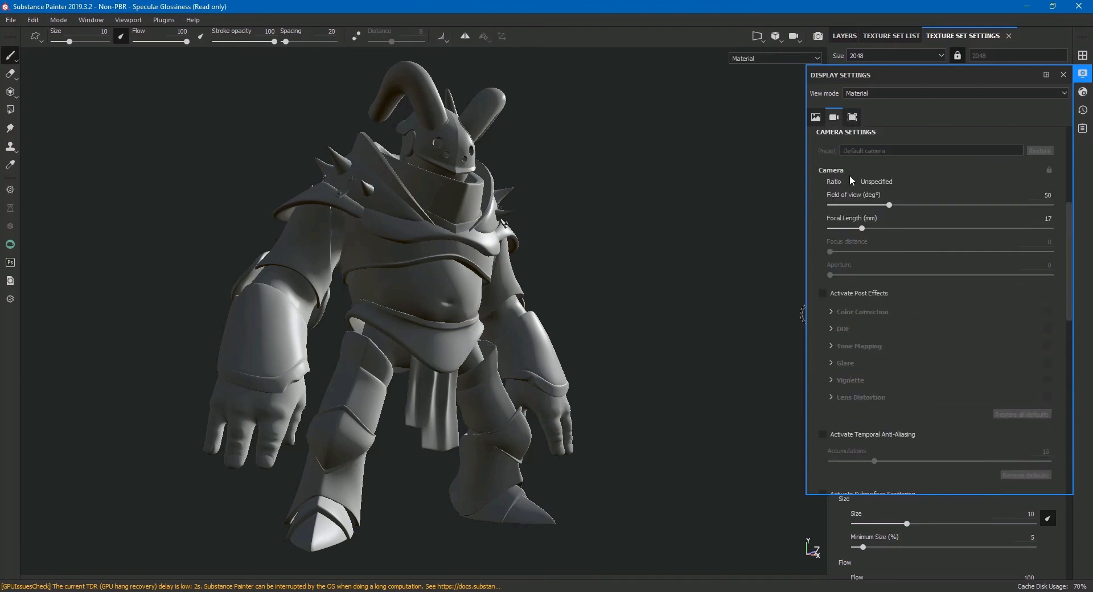
click(852, 116)
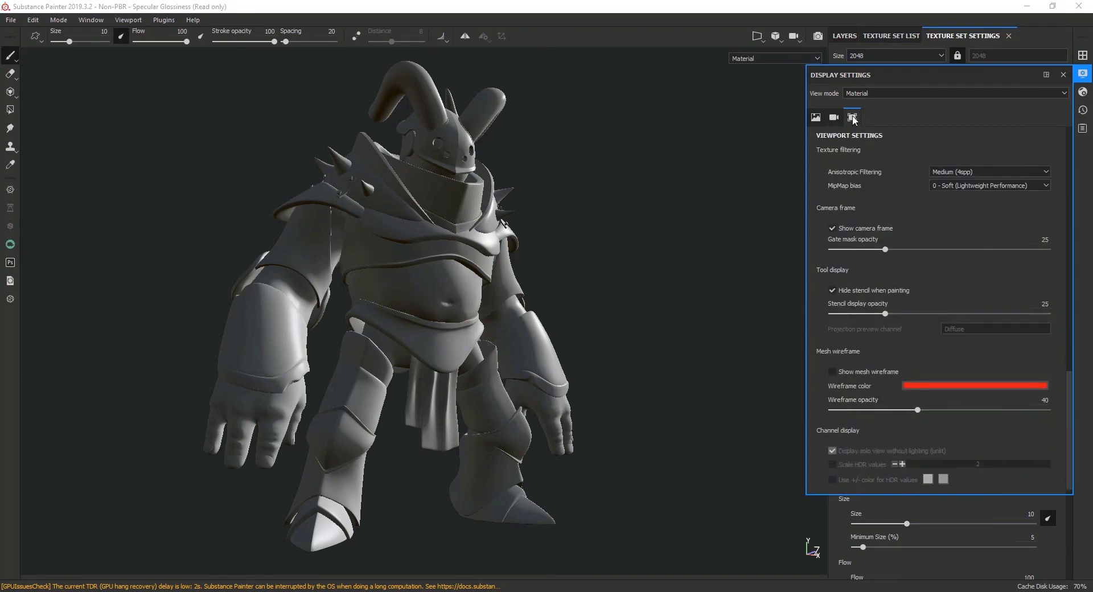
Review the shader parameters and displacement options, then check the history, log and display settings and close them
click(1083, 92)
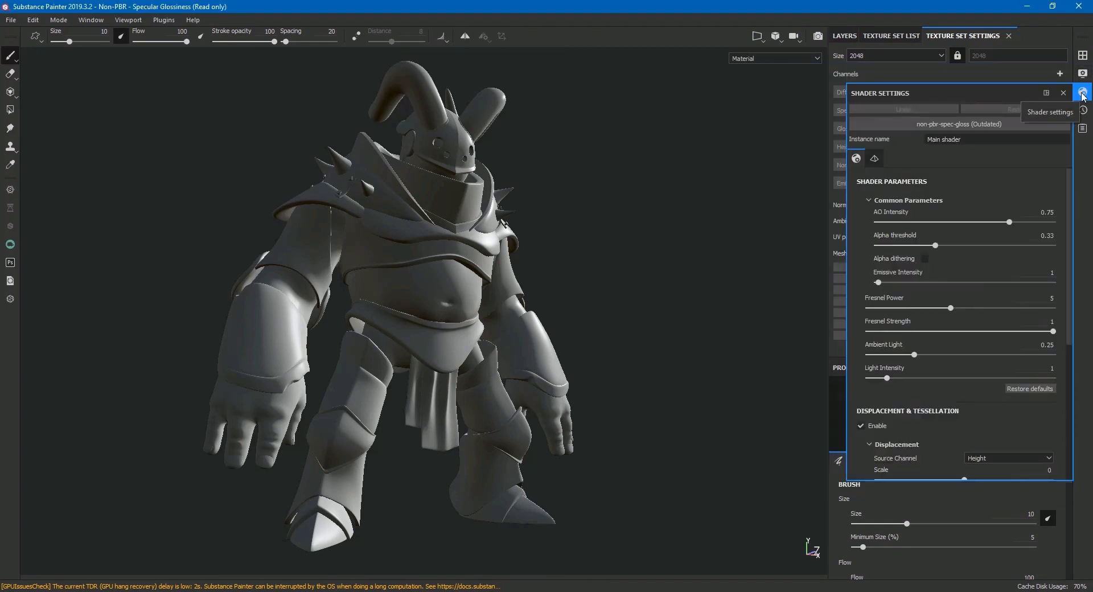
scroll(1013, 191, down, 2)
scroll(1013, 189, down, 6)
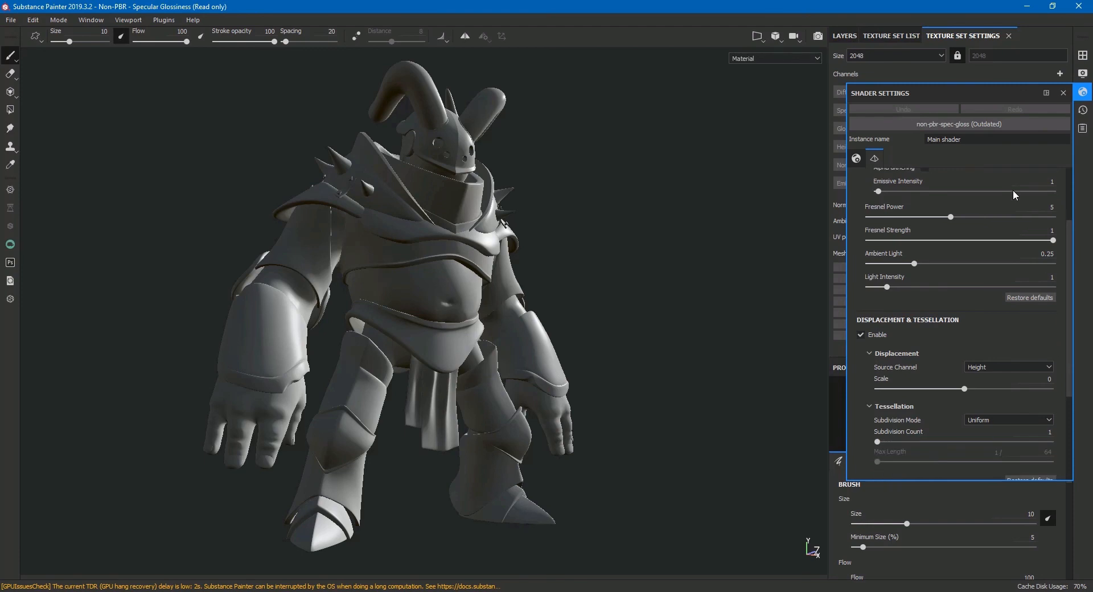
scroll(1012, 191, up, 8)
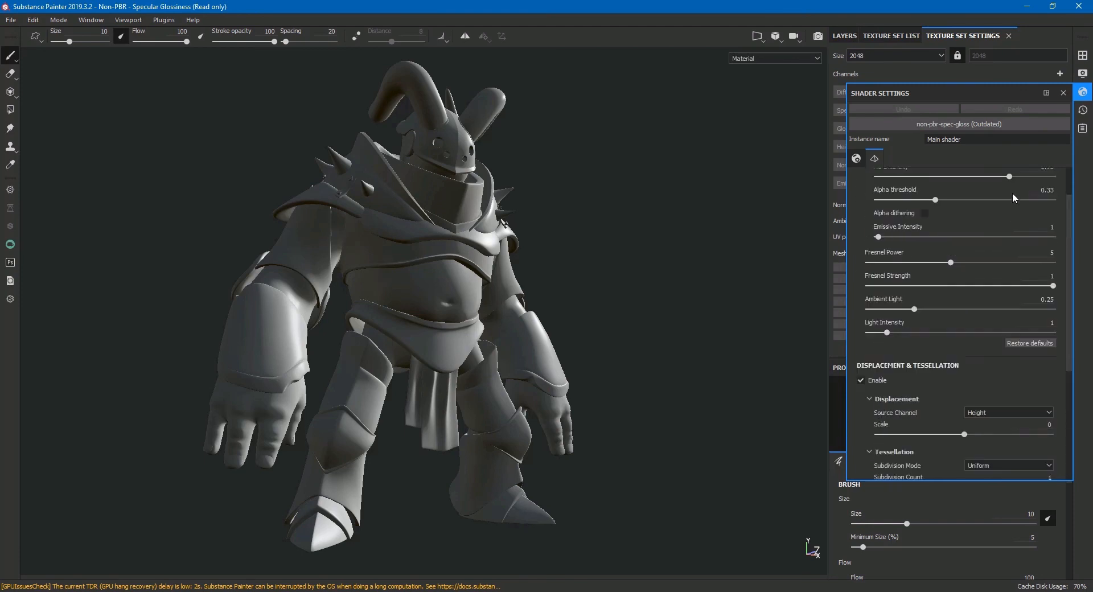
click(1083, 92)
click(1083, 110)
click(1083, 110)
click(1083, 129)
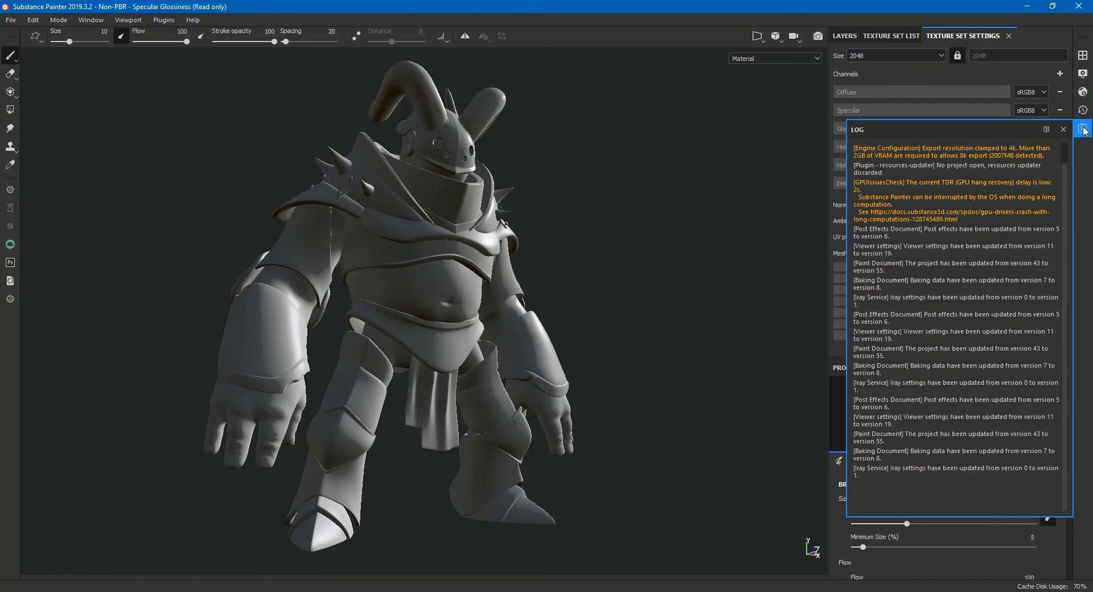
click(1082, 128)
click(1083, 75)
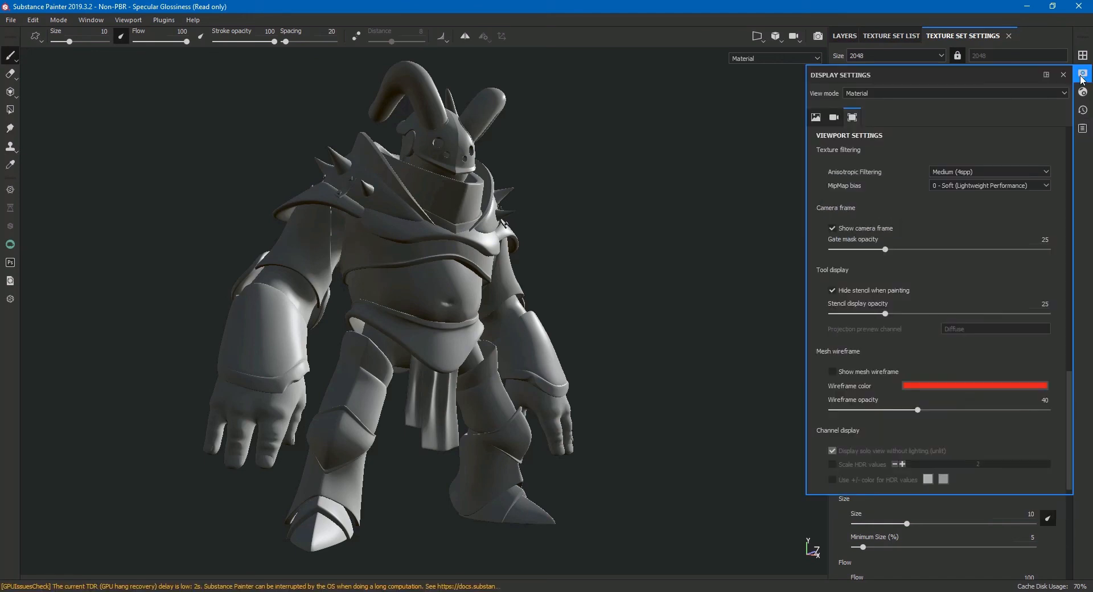
click(1082, 75)
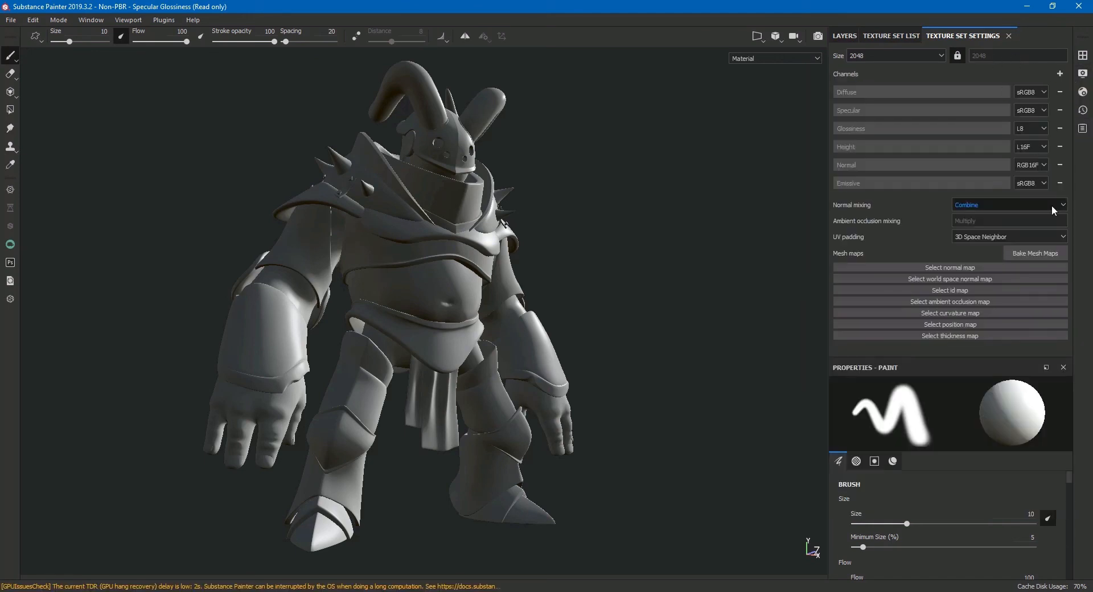
Bake the mesh maps for all texture sets and look through the list of baked maps
click(1034, 253)
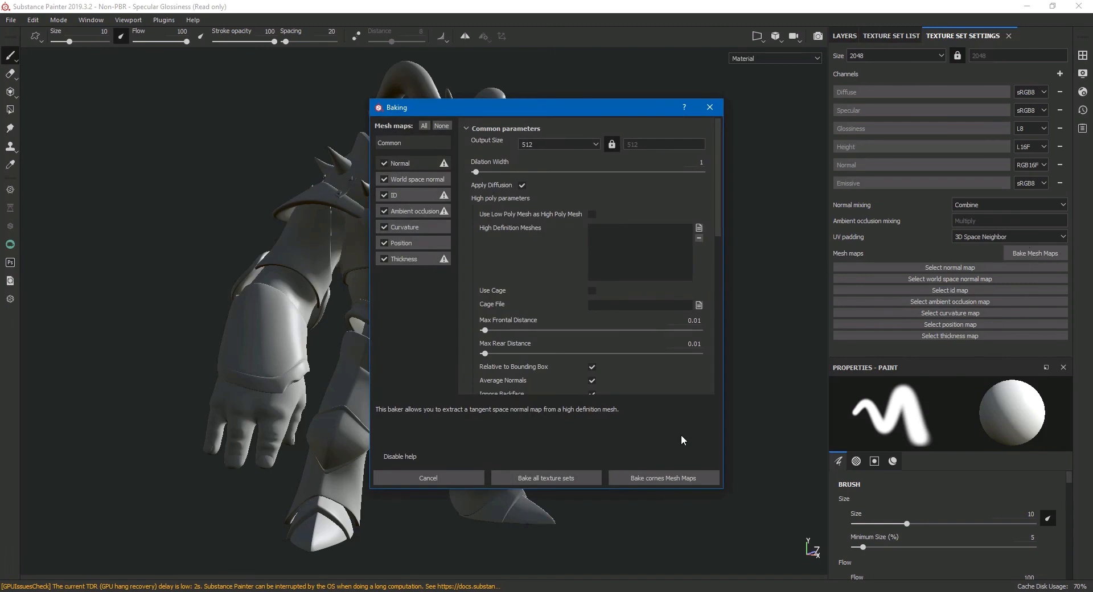
click(549, 477)
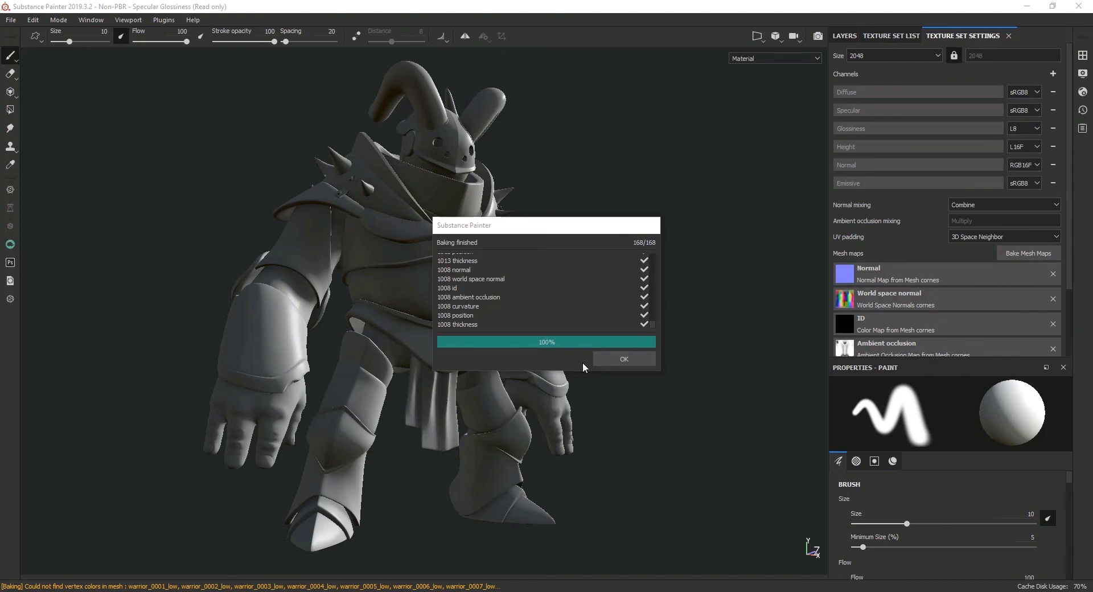
scroll(612, 301, up, 6)
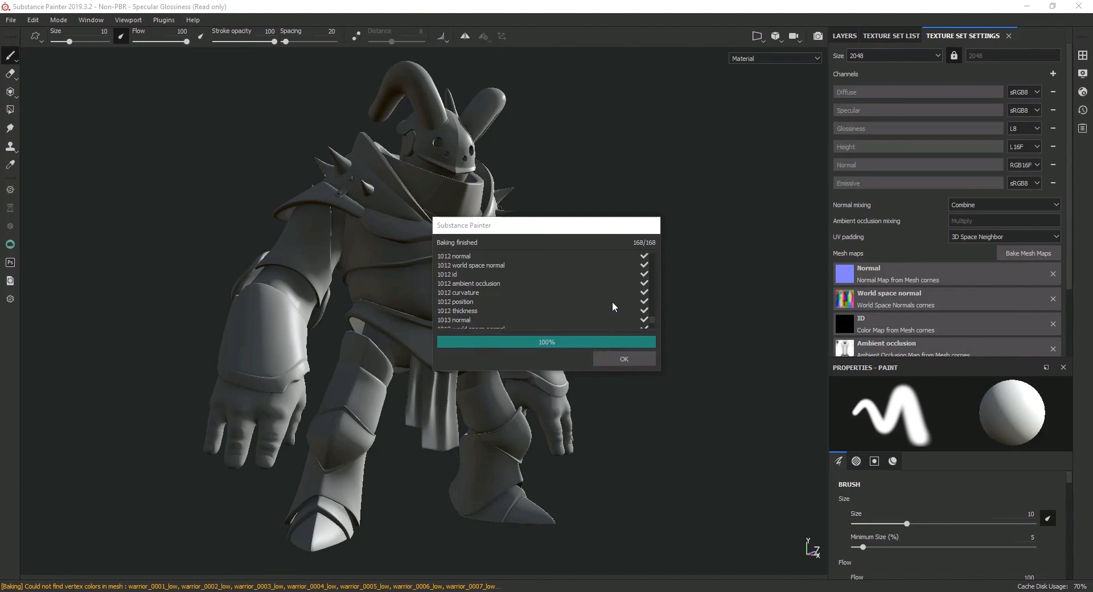
Close the bake report and examine the baked warrior's armour, hands and legs up close
click(624, 359)
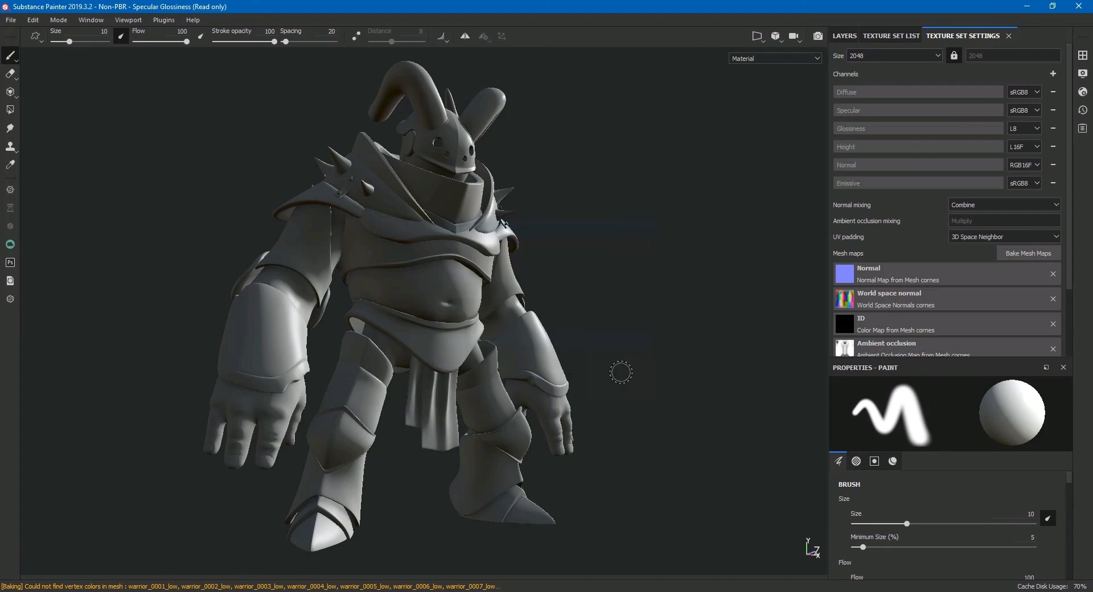
alt+drag(663, 324, 639, 366)
alt+middle_drag(639, 366, 673, 331)
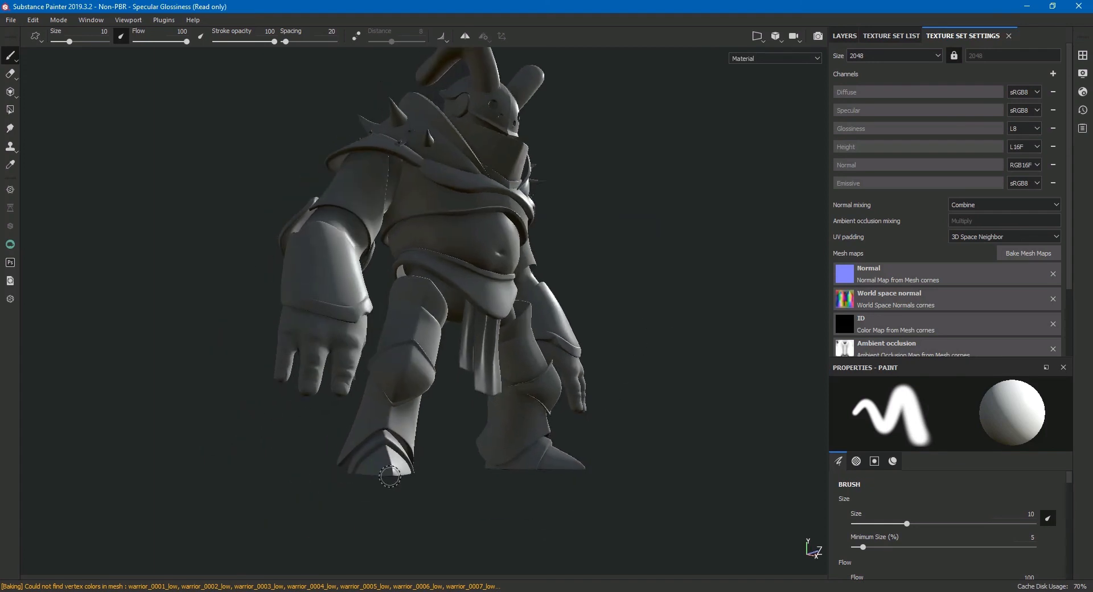
mouse_move(293, 439)
alt+mouse_down()
mouse_move(217, 444)
mouse_move(232, 444)
mouse_move(244, 466)
mouse_move(290, 455)
alt+mouse_up()
alt+right_drag(512, 452, 601, 454)
alt+middle_drag(710, 371, 676, 330)
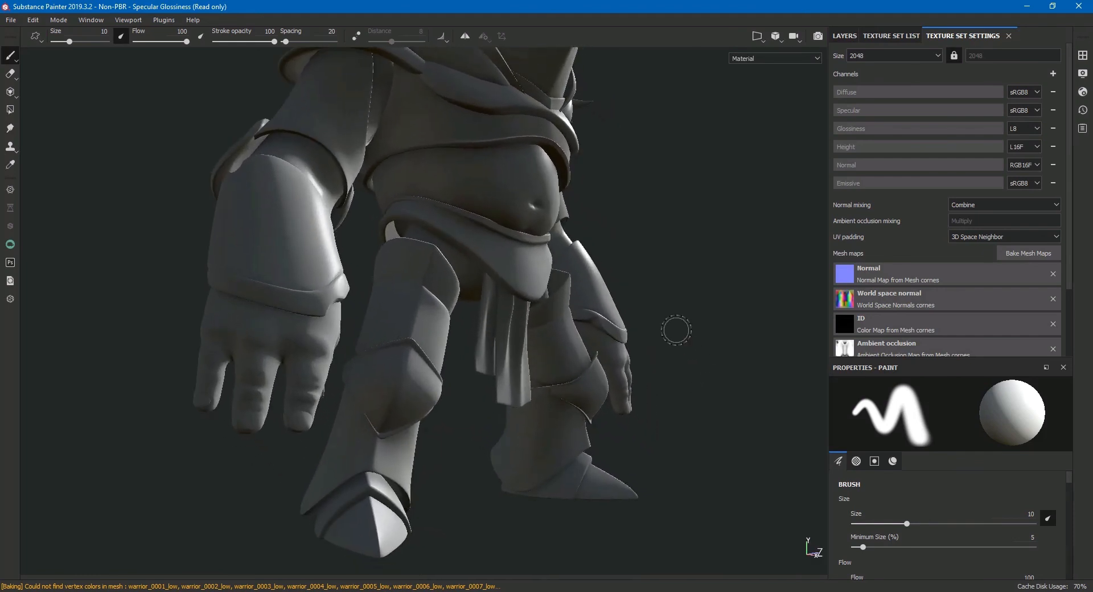
Select texture set 1004 from the hand and check its baked mesh maps and the resources available for its normal map
ctrl+alt+right_click(320, 339)
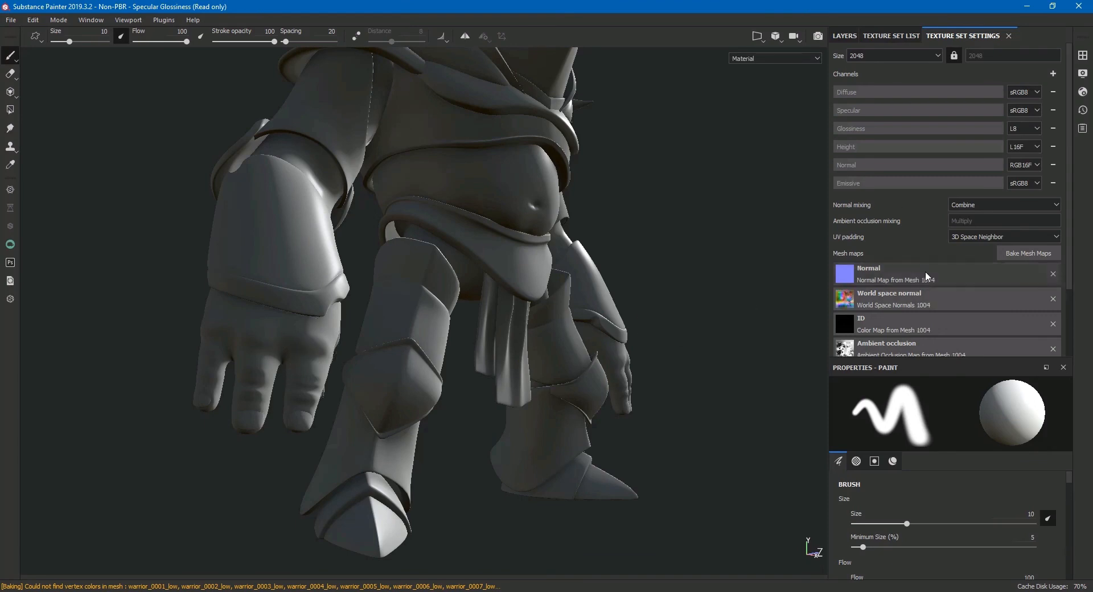
scroll(922, 273, down, 3)
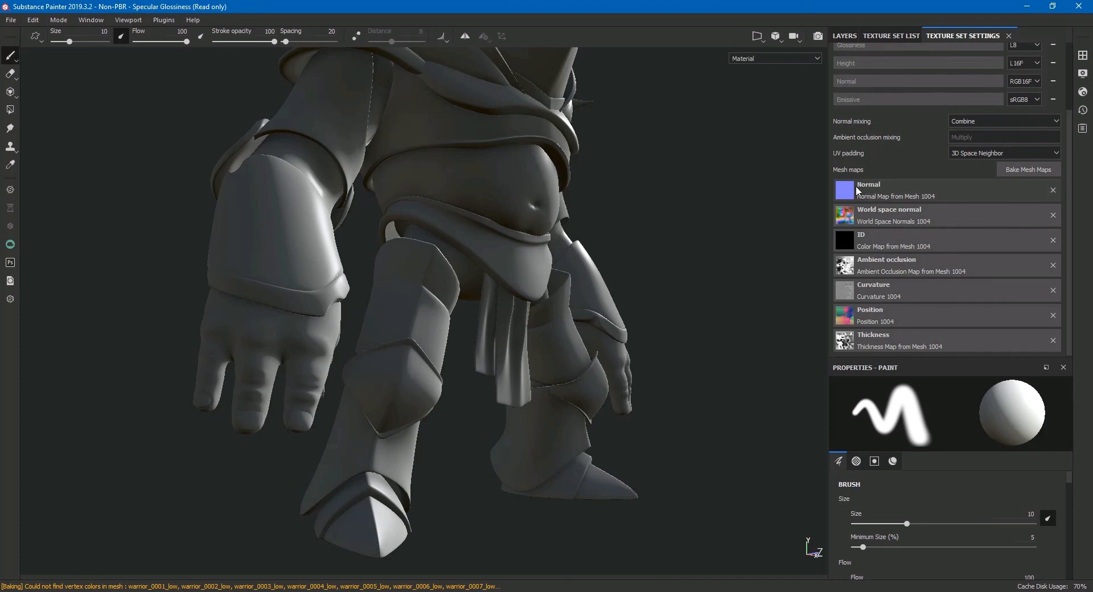
click(846, 193)
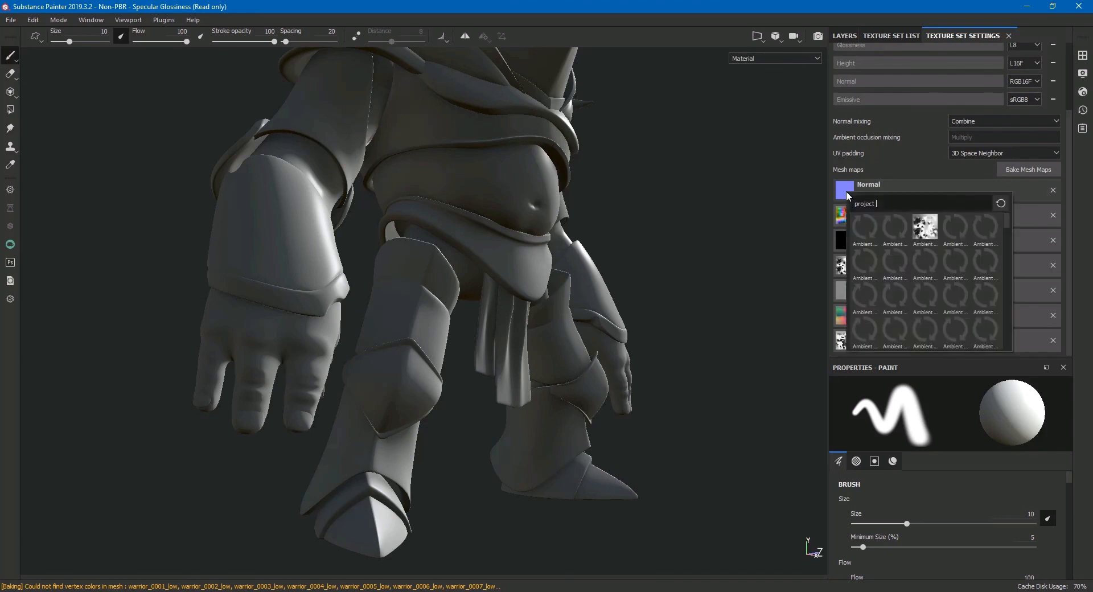
click(795, 190)
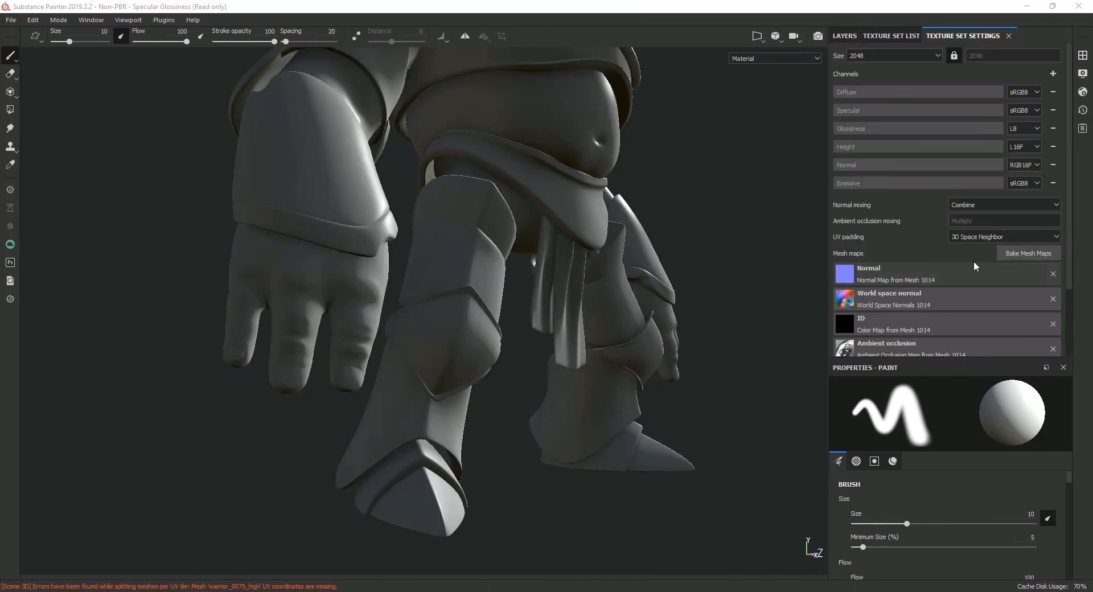
Bake only the normal map for texture set 1014, using HIGH.fbx as the high definition mesh
click(1033, 252)
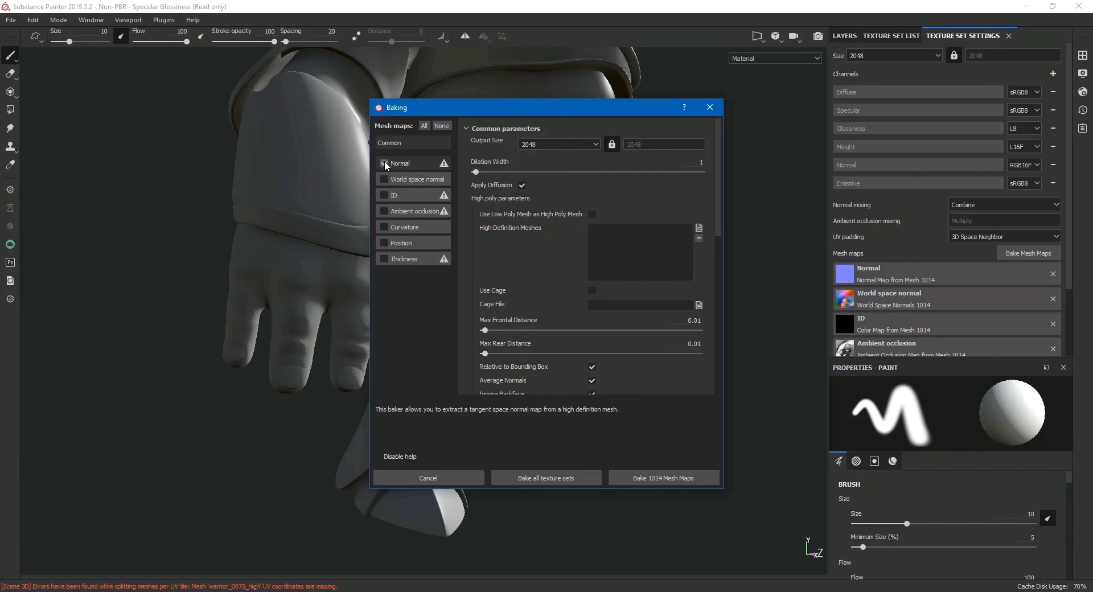
click(699, 227)
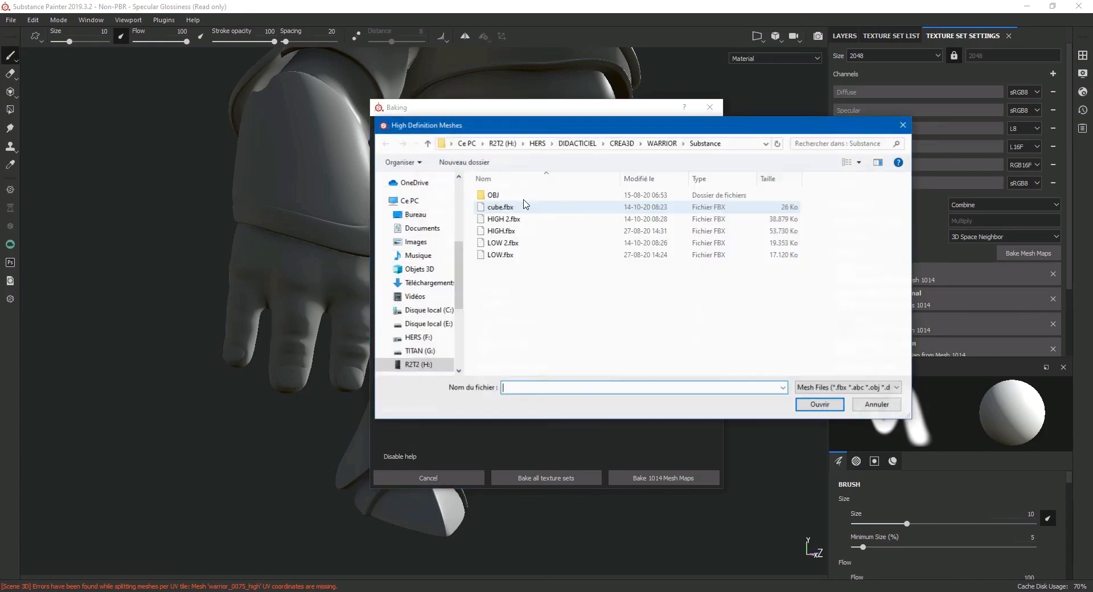
double_click(508, 230)
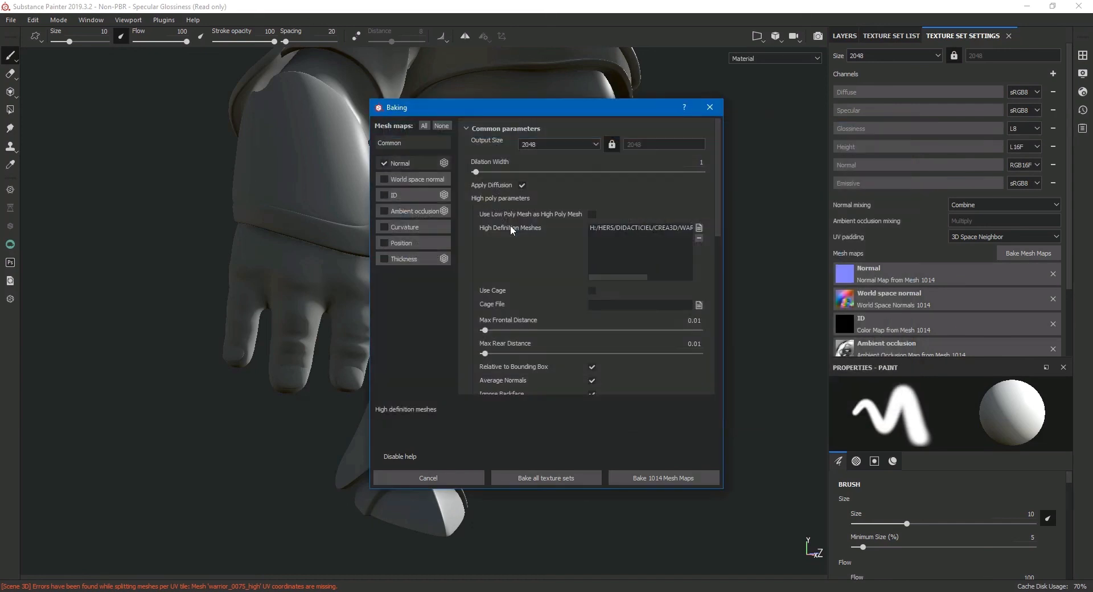
click(662, 478)
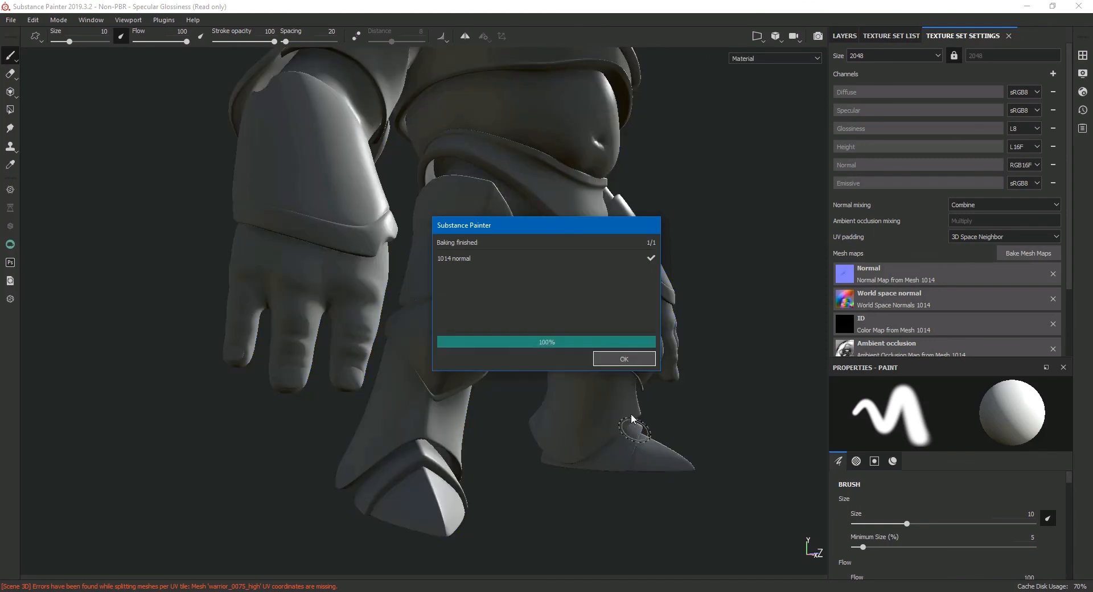
click(624, 358)
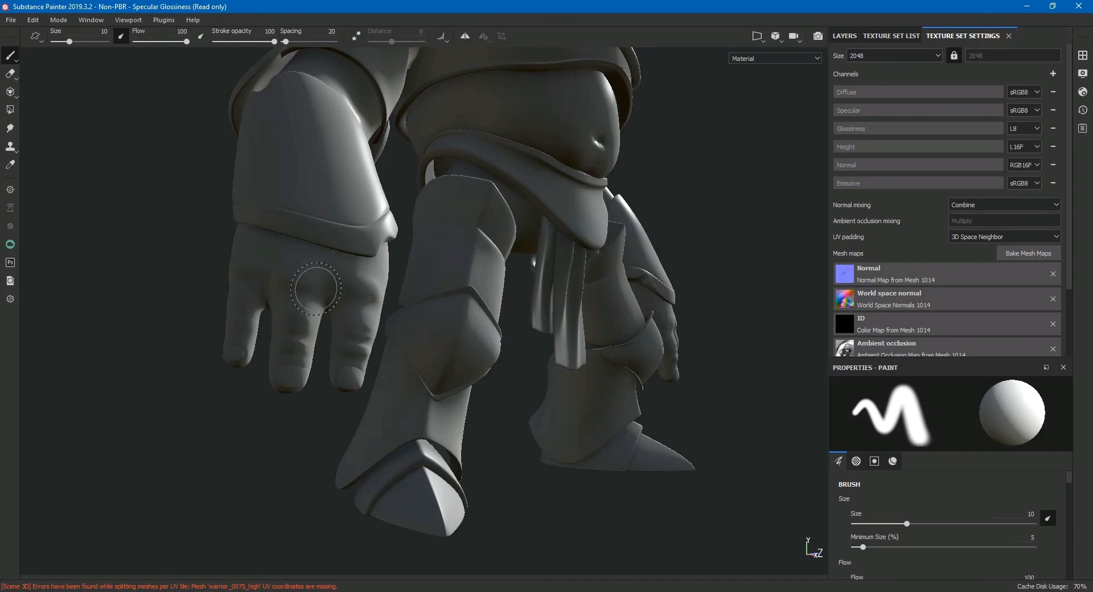
Bake the normal map for texture set 1004 with the same high definition mesh
click(1016, 251)
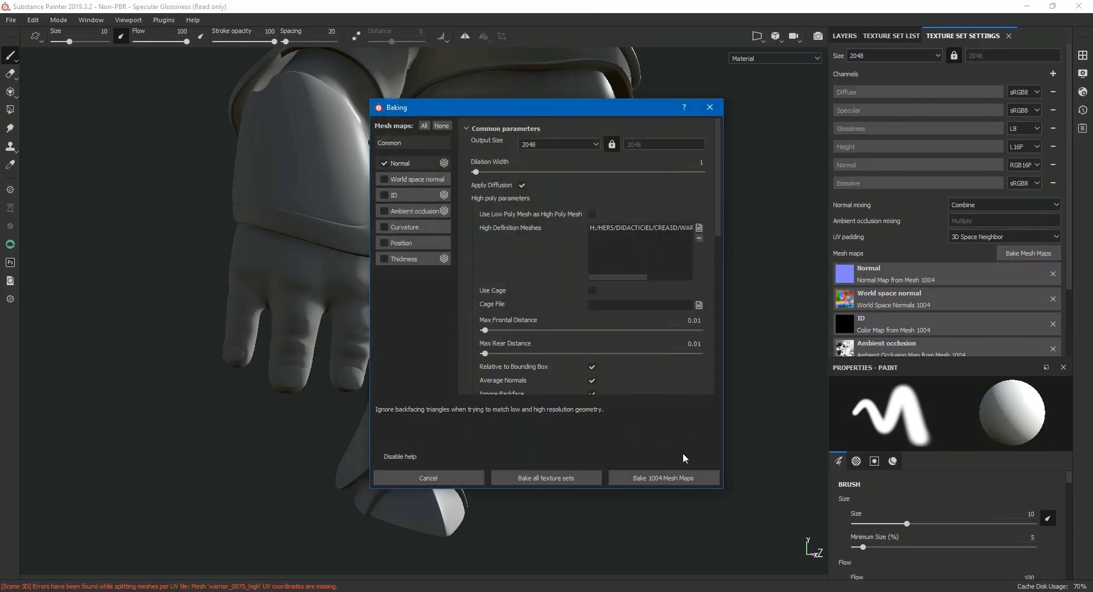
click(672, 477)
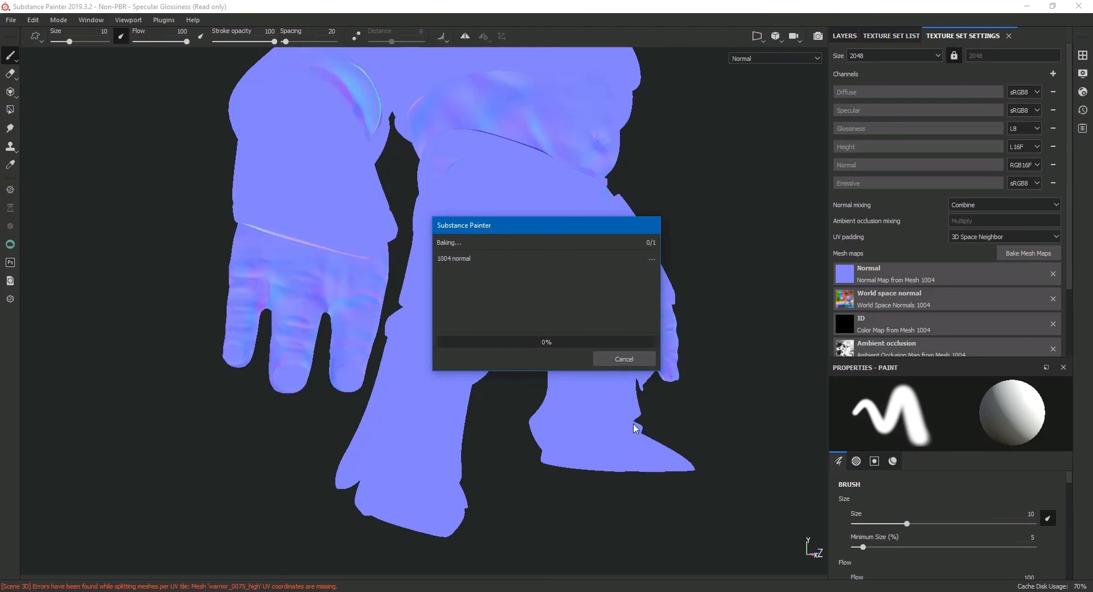
click(638, 359)
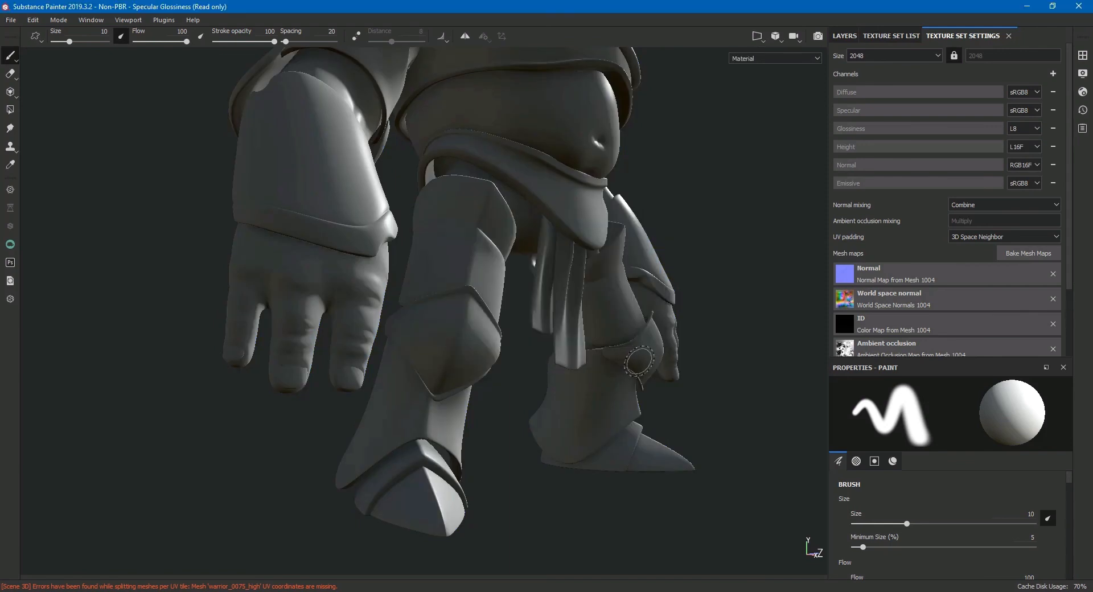
Cycle the viewport through the single channels to check the baked normals on the body, and return to the material view
key(c)
scroll(639, 342, up, 3)
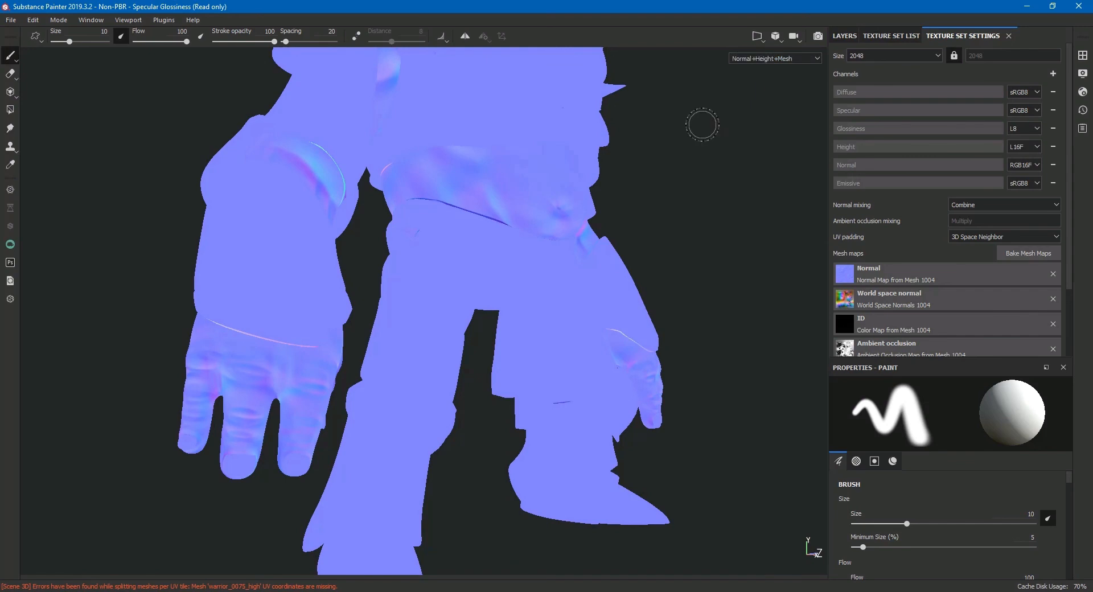
mouse_move(546, 376)
alt+mouse_down()
mouse_move(500, 360)
mouse_move(376, 366)
mouse_move(600, 361)
alt+mouse_up()
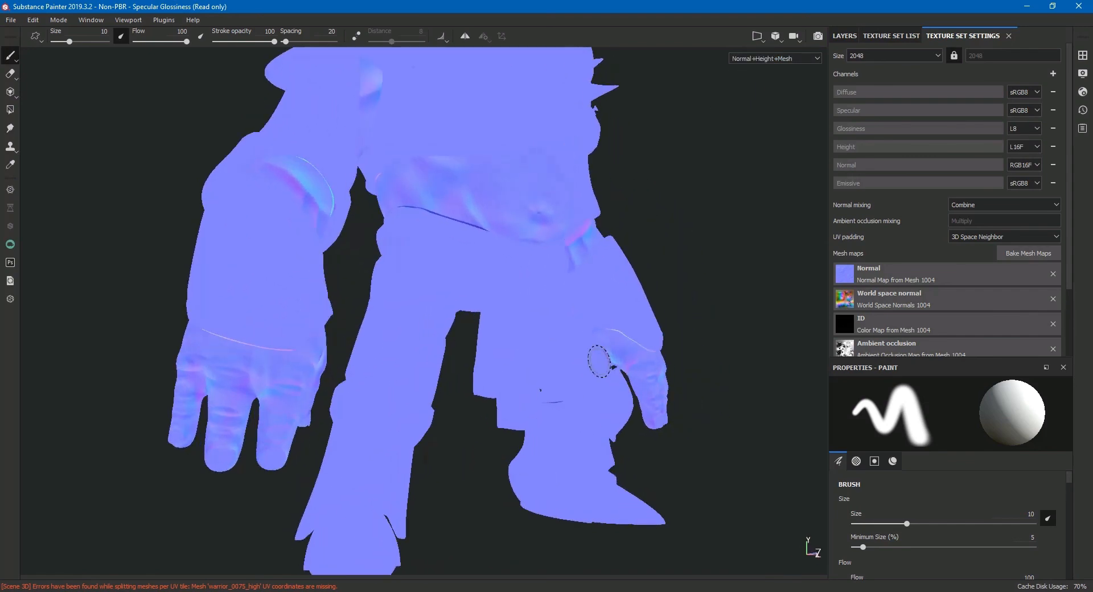
key(c)
key(c)
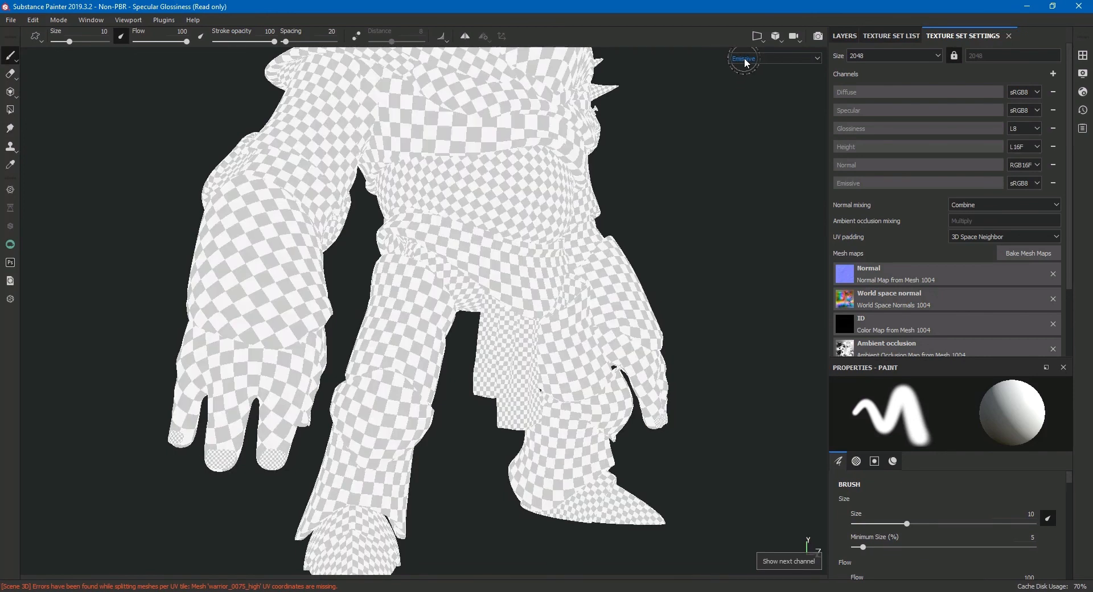
key(c)
key(c)
key(m)
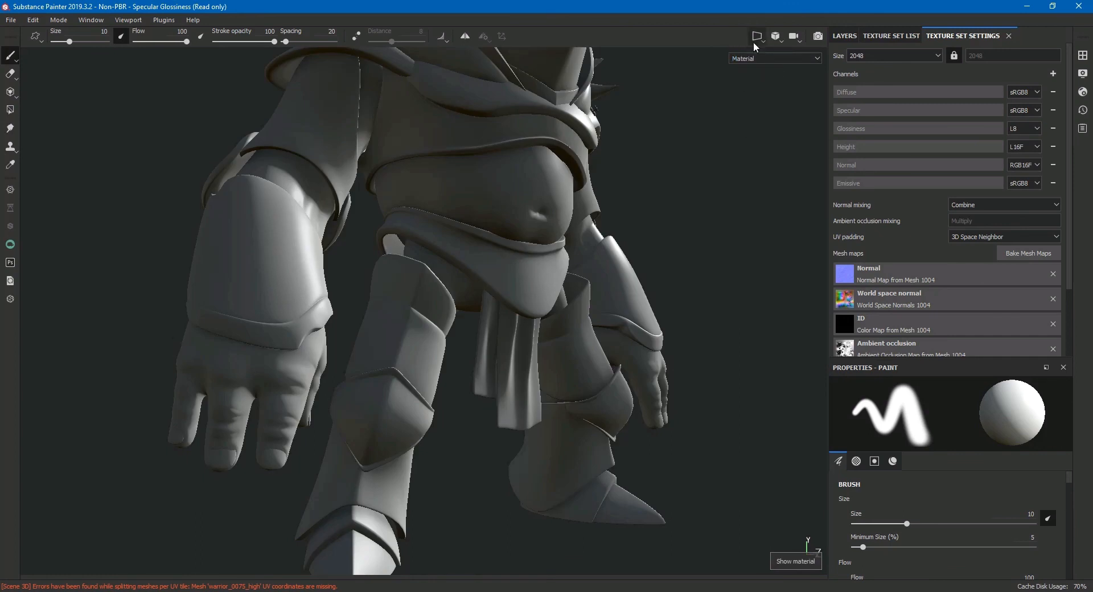
Examine the whole warrior in the viewport and review the list of mesh maps for texture set 1004
scroll(629, 353, down, 5)
alt+middle_drag(574, 221, 476, 271)
alt+drag(610, 275, 594, 272)
alt+middle_drag(595, 272, 609, 261)
mouse_move(588, 255)
alt+mouse_down()
mouse_move(699, 254)
mouse_move(587, 251)
mouse_move(648, 247)
alt+mouse_up()
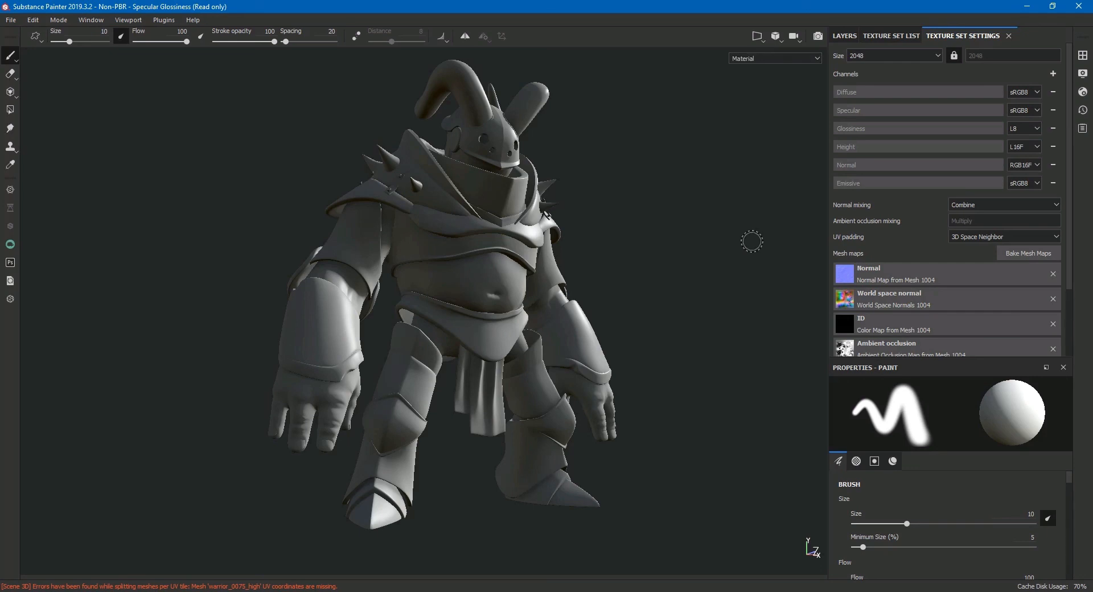
scroll(970, 312, down, 1)
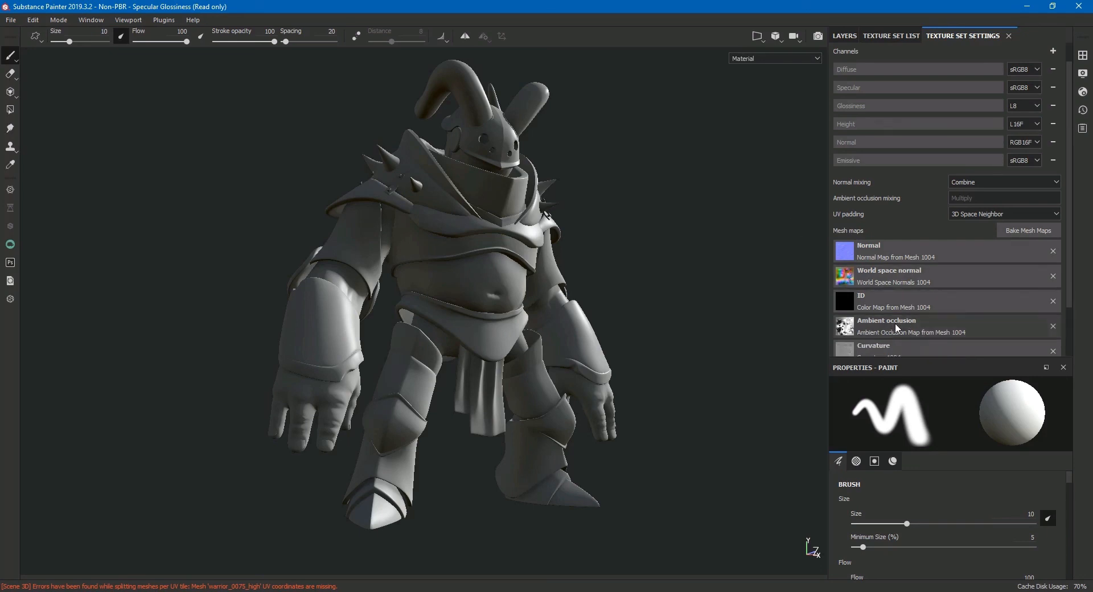
scroll(931, 326, down, 2)
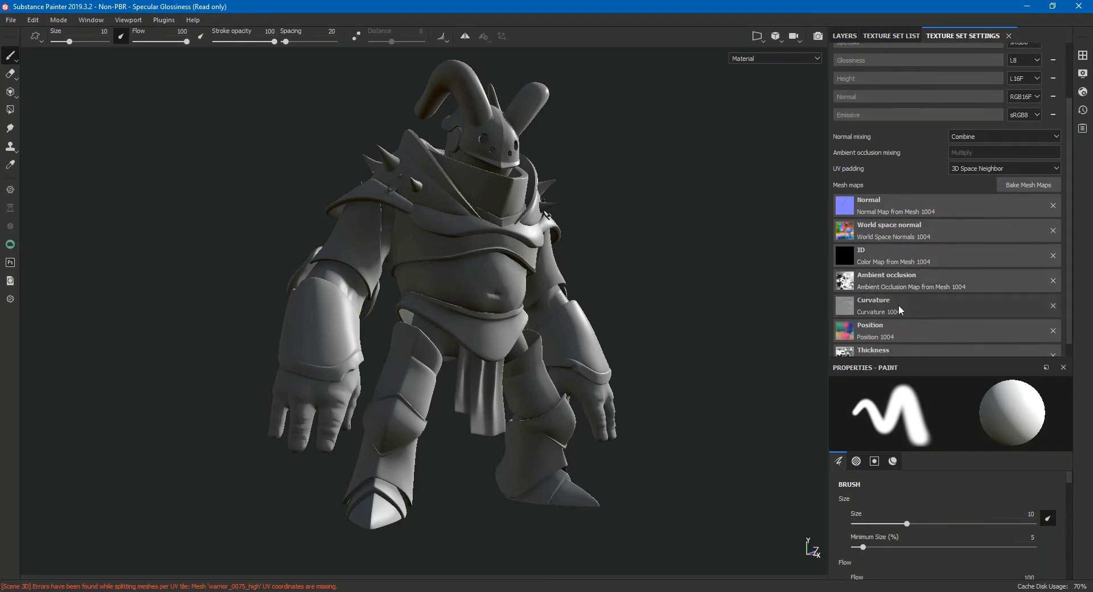
scroll(892, 305, down, 1)
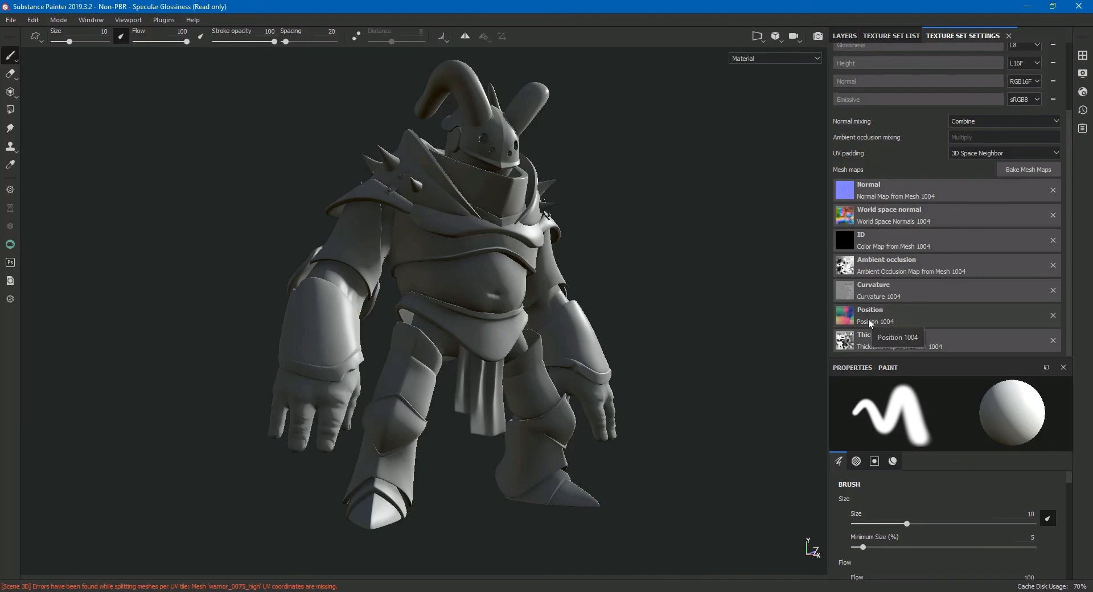
Open the shelf, look through the materials and smart materials, and dock the shelf beside the viewport
click(1083, 55)
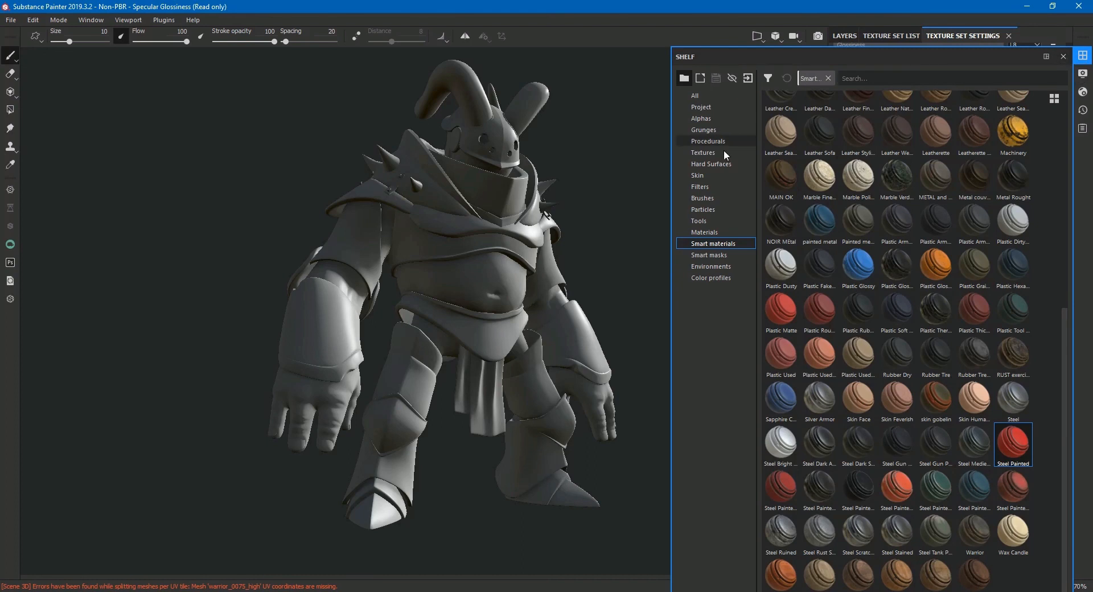
click(703, 233)
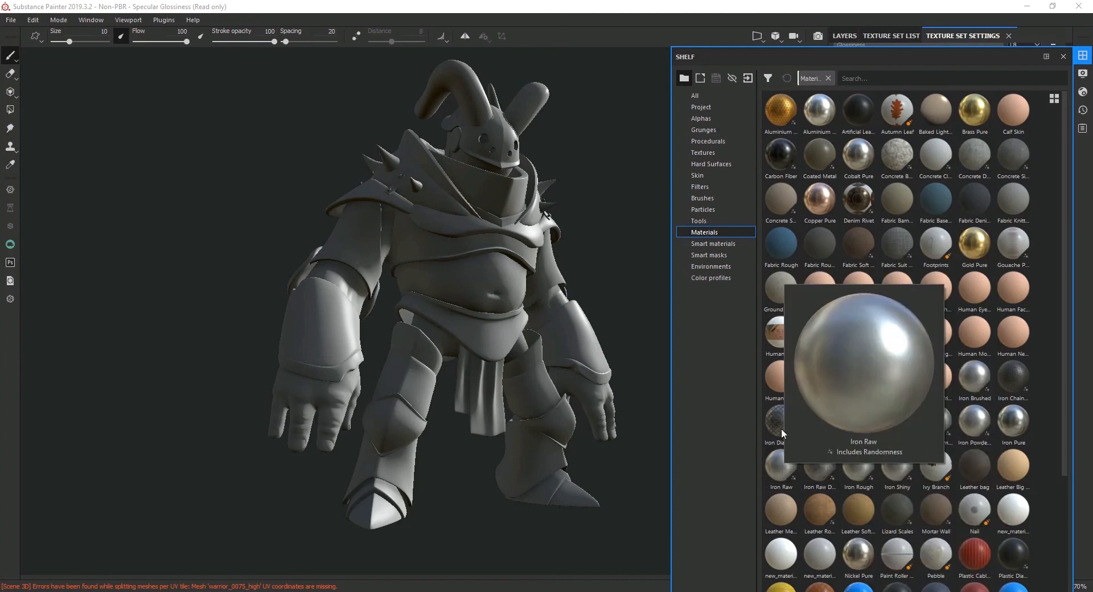
click(716, 244)
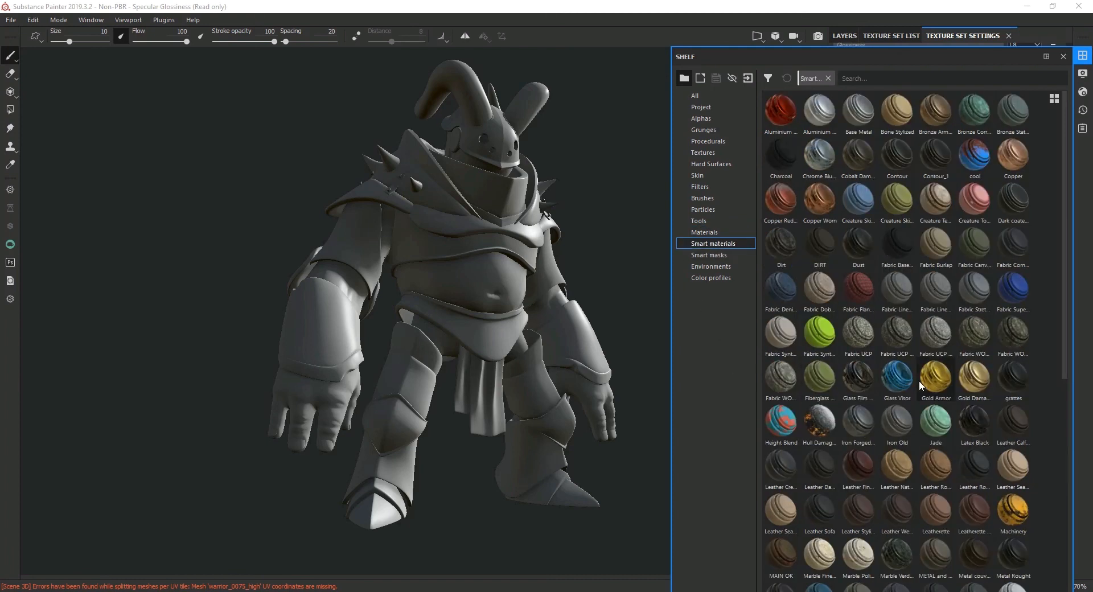
drag(702, 56, 23, 315)
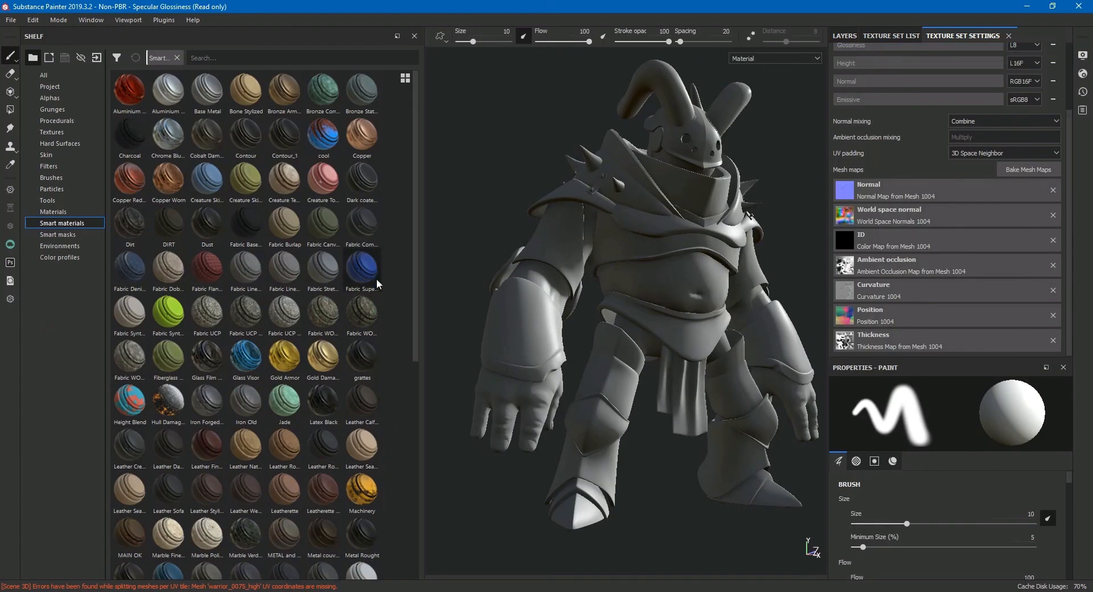
Apply the Steel Painted Chipped Dirty smart material to the warrior's helmet
scroll(377, 282, down, 4)
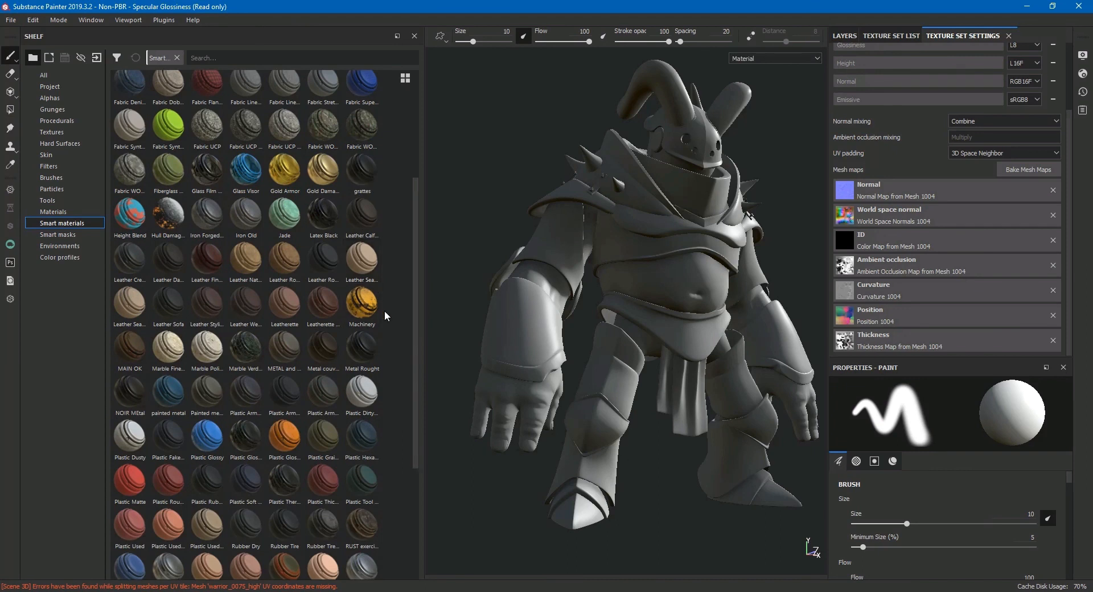
scroll(381, 319, down, 2)
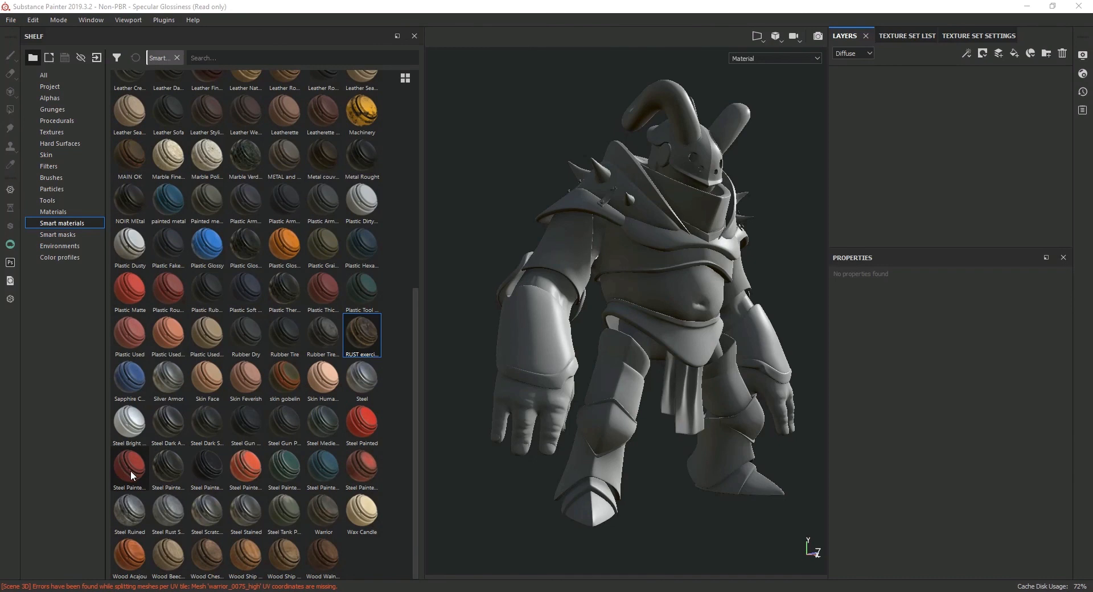
mouse_move(131, 470)
mouse_down()
mouse_move(444, 324)
mouse_move(700, 141)
mouse_up()
Examine the chipped paint, edge wear and rust on the helmet from several angles and distances
alt+middle_drag(693, 189, 631, 333)
alt+drag(631, 333, 535, 337)
alt+right_drag(535, 337, 743, 317)
alt+drag(744, 317, 636, 374)
alt+right_drag(636, 373, 690, 410)
alt+drag(689, 410, 791, 413)
alt+right_drag(706, 427, 732, 436)
alt+middle_drag(732, 435, 764, 370)
alt+drag(763, 371, 705, 341)
alt+drag(776, 306, 639, 374)
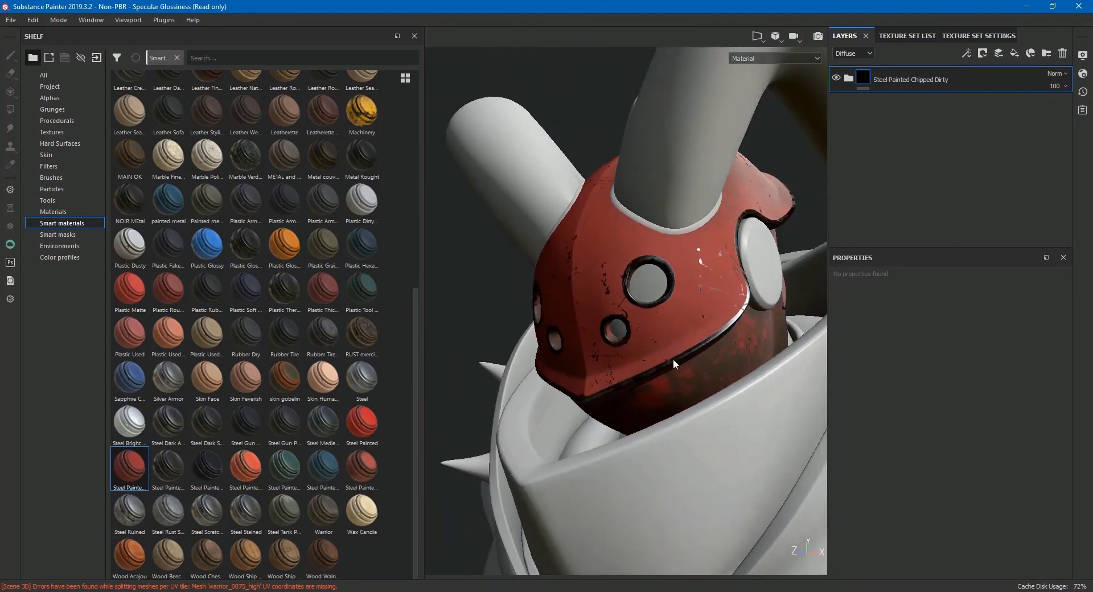
alt+drag(733, 234, 628, 323)
scroll(681, 297, down, 5)
scroll(628, 325, down, 2)
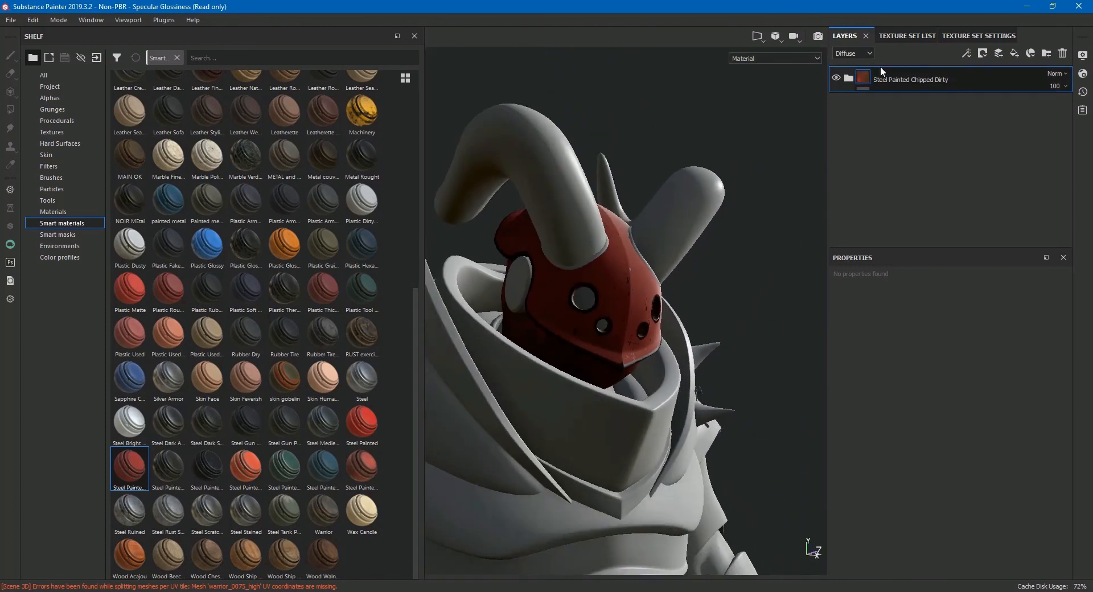
Expand the Steel Painted Chipped Dirty group and set its Paint layer's diffuse colour to dark red (R 0.089, G 0.006, B 0.006)
click(851, 78)
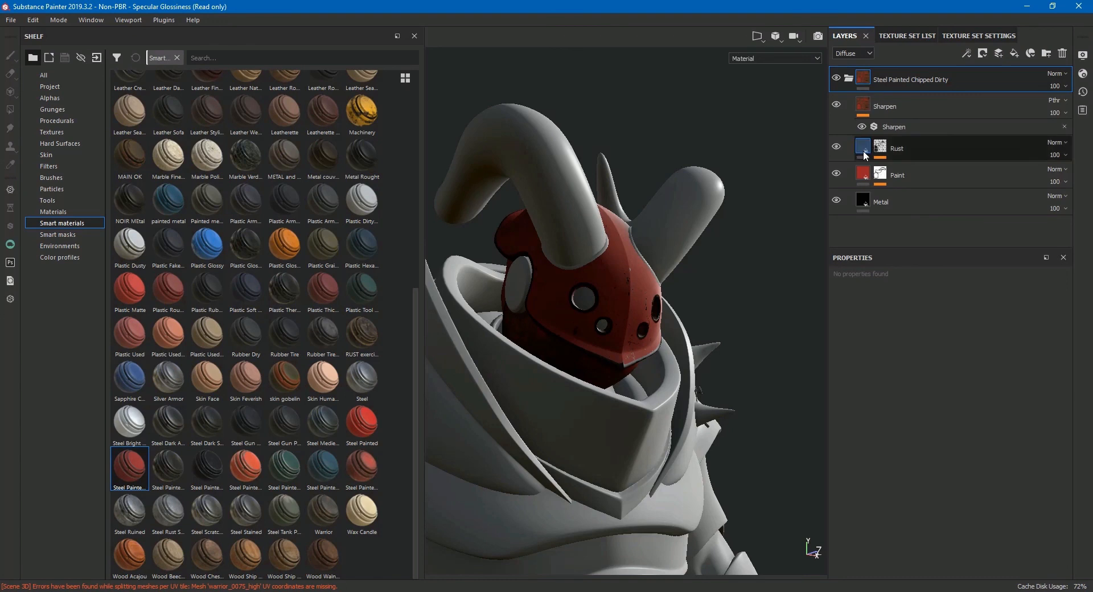
click(861, 169)
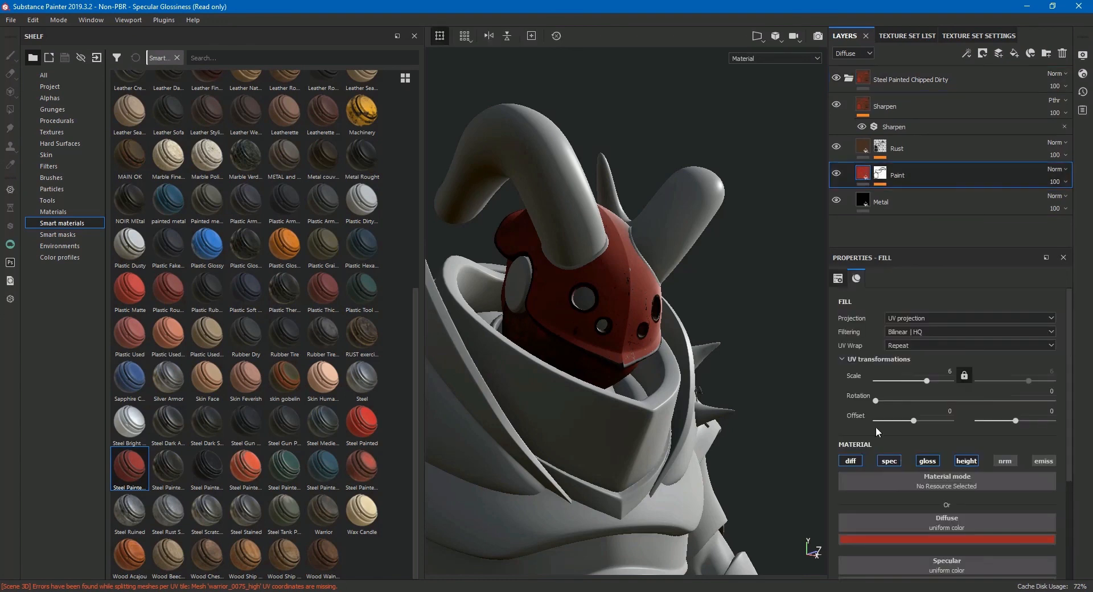
click(916, 538)
drag(985, 461, 982, 482)
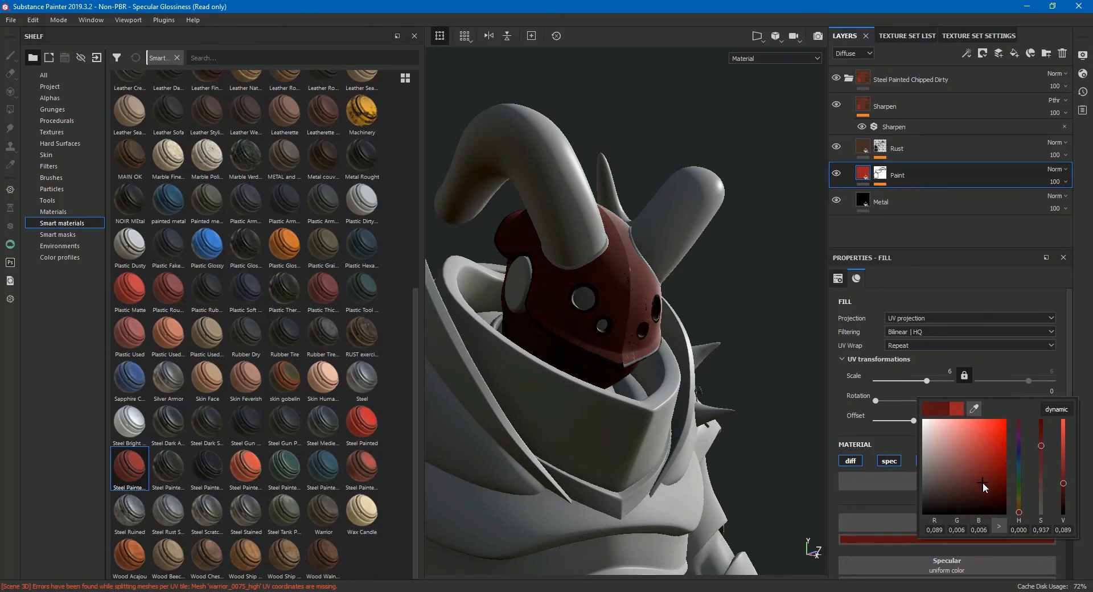
Darken the helmet's Paint layer diffuse colour to a muted brownish red (R 0.024, G 0.005, B 0.005)
alt+drag(791, 378, 669, 379)
alt+middle_drag(668, 379, 641, 359)
alt+right_drag(641, 359, 668, 339)
alt+middle_drag(668, 339, 670, 385)
click(896, 540)
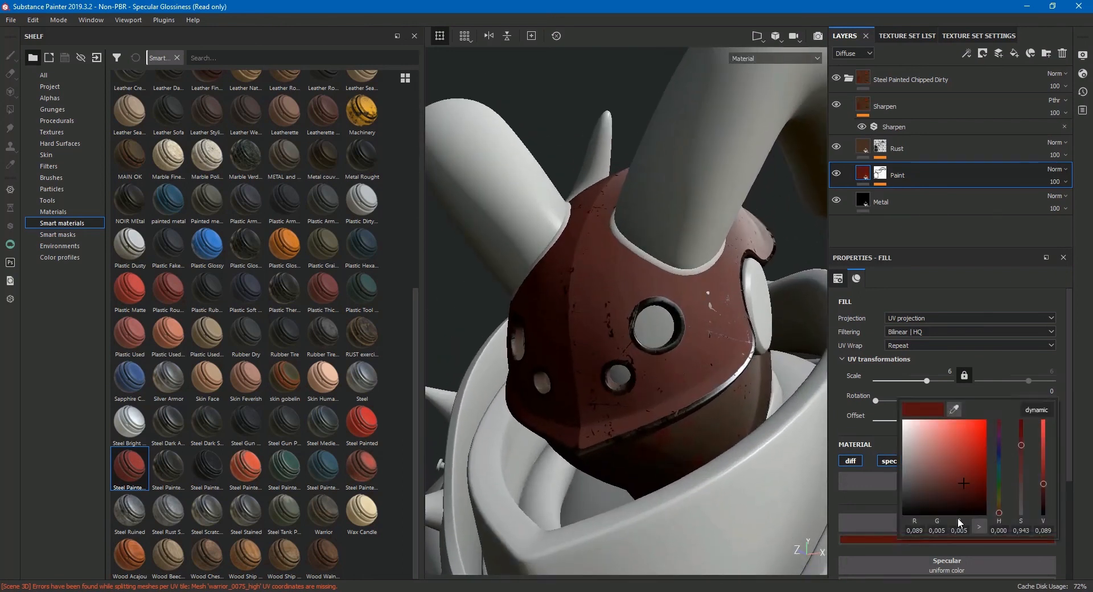
drag(1018, 445, 1038, 483)
drag(930, 494, 942, 497)
Examine the helmet's darkened paint and worn edges up close and from a distance, from several angles
alt+drag(733, 449, 824, 454)
alt+right_drag(724, 434, 660, 418)
alt+drag(661, 418, 699, 424)
alt+middle_drag(699, 424, 650, 383)
shift+right_drag(650, 383, 718, 407)
alt+drag(731, 396, 720, 382)
alt+middle_drag(720, 383, 697, 335)
scroll(698, 336, down, 5)
alt+drag(689, 348, 549, 364)
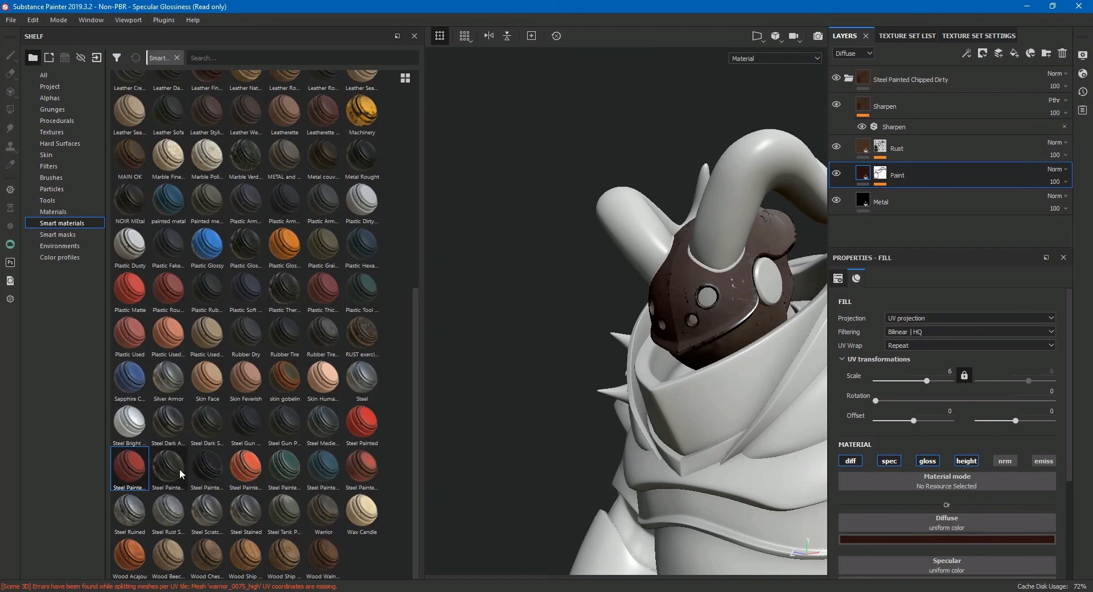
alt+drag(713, 394, 643, 357)
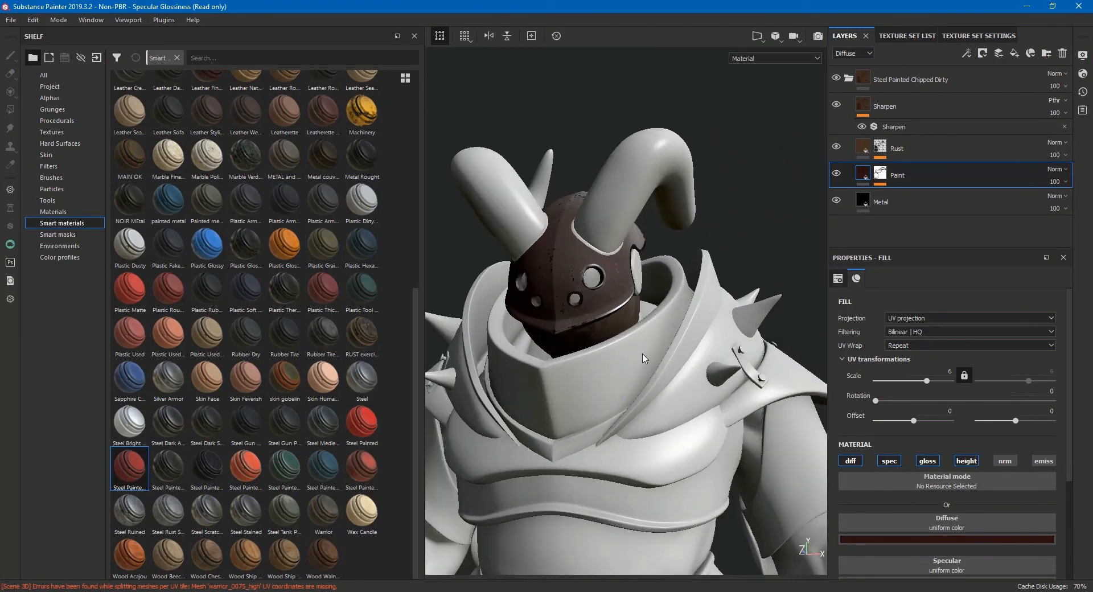
Collapse the Steel Painted Chipped Dirty group and rename it METAL RUST
click(847, 78)
click(886, 85)
double_click(889, 80)
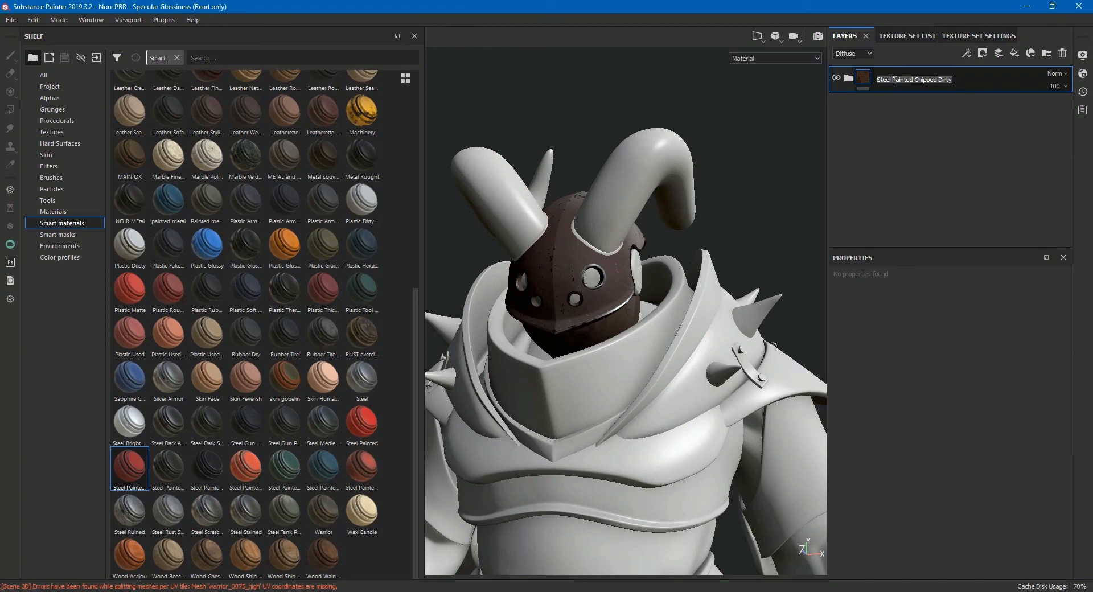
click(956, 99)
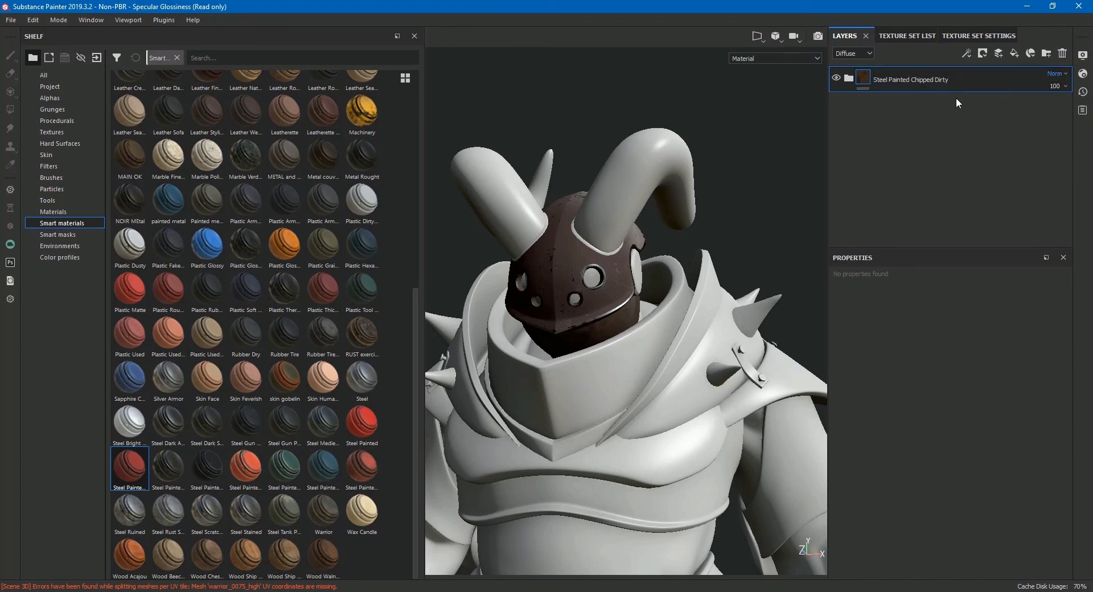
double_click(933, 79)
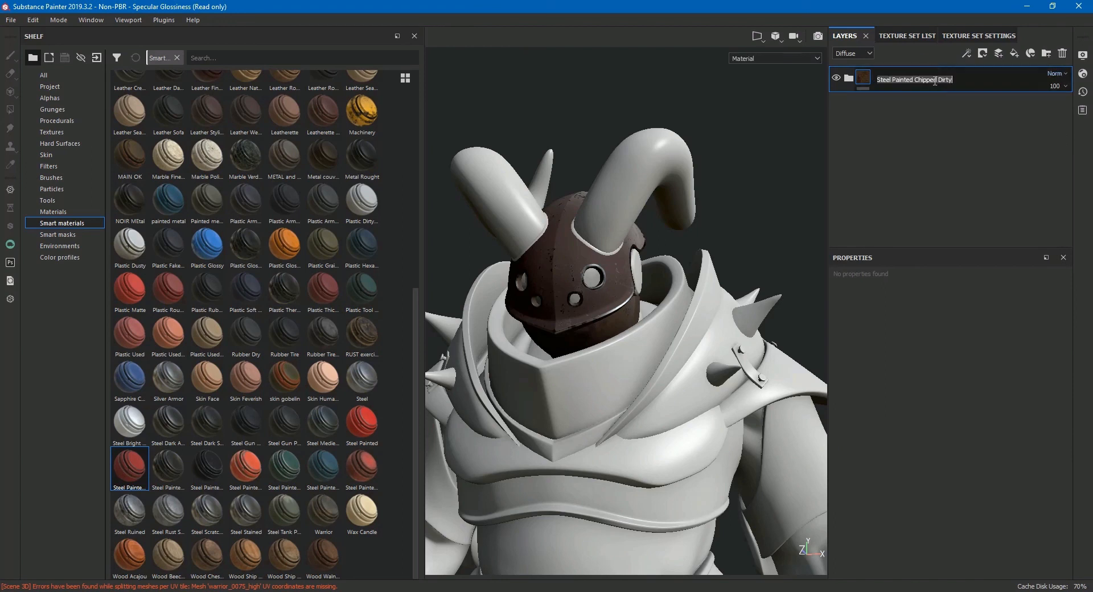
text(ME)
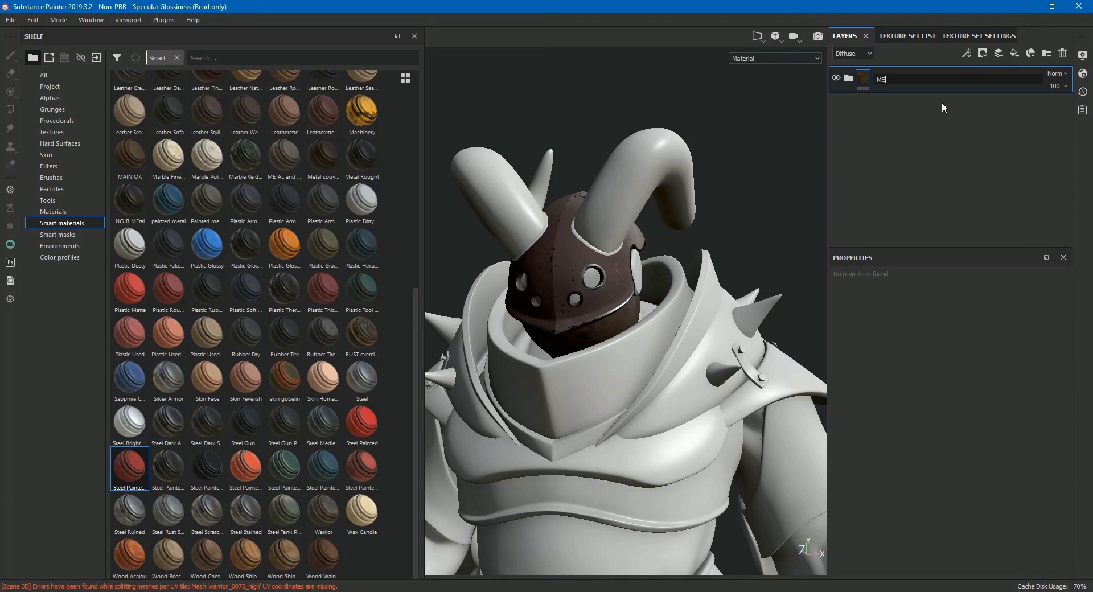
text(TAL RUST)
key(Return)
Create a smart material from the helmet's METAL RUST group
right_click(933, 77)
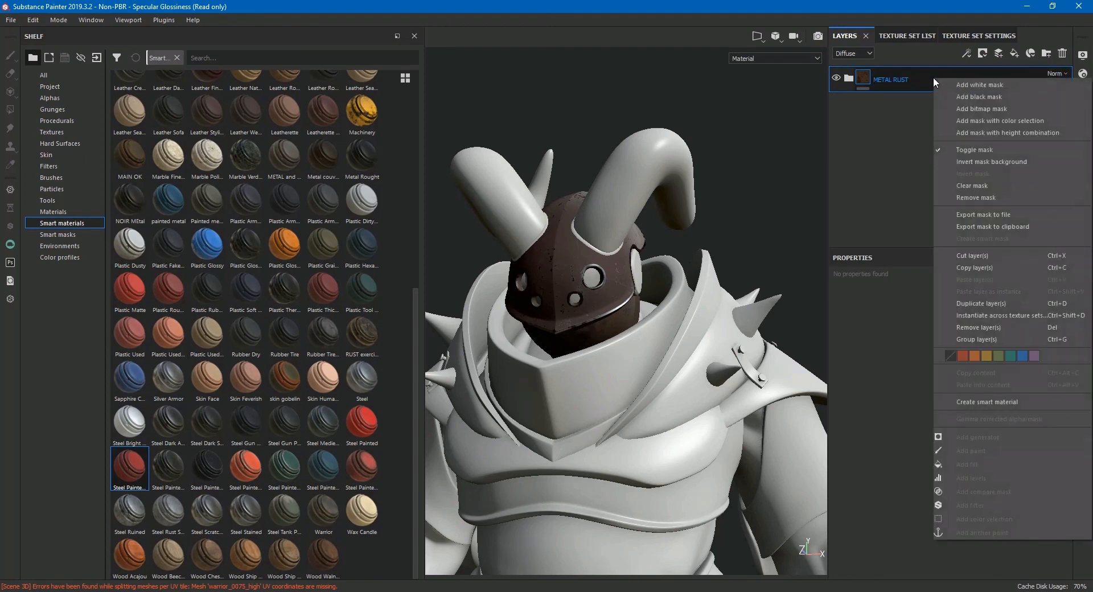
click(988, 403)
scroll(413, 505, down, 5)
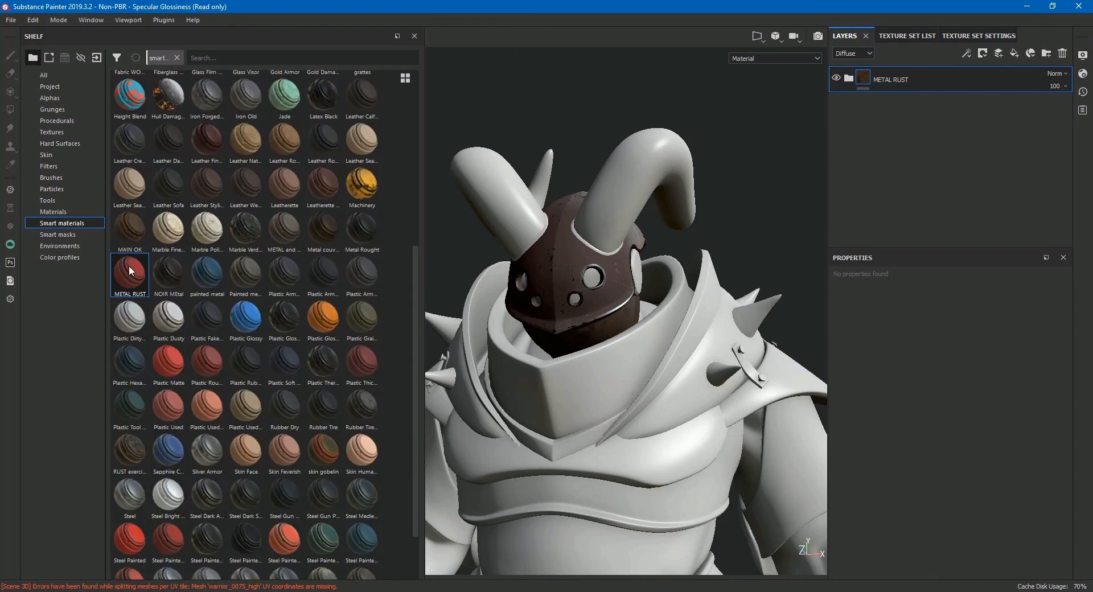
Apply the METAL RUST smart material to the neck guard and upper chest armour and expand its layer group
mouse_move(131, 271)
drag(131, 271, 543, 353)
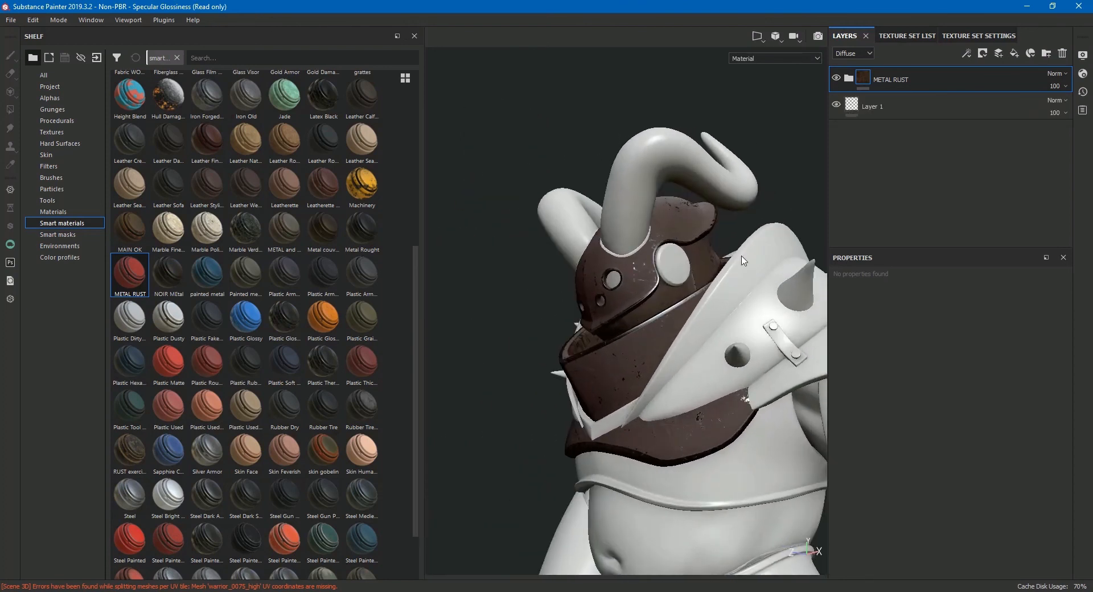
click(848, 78)
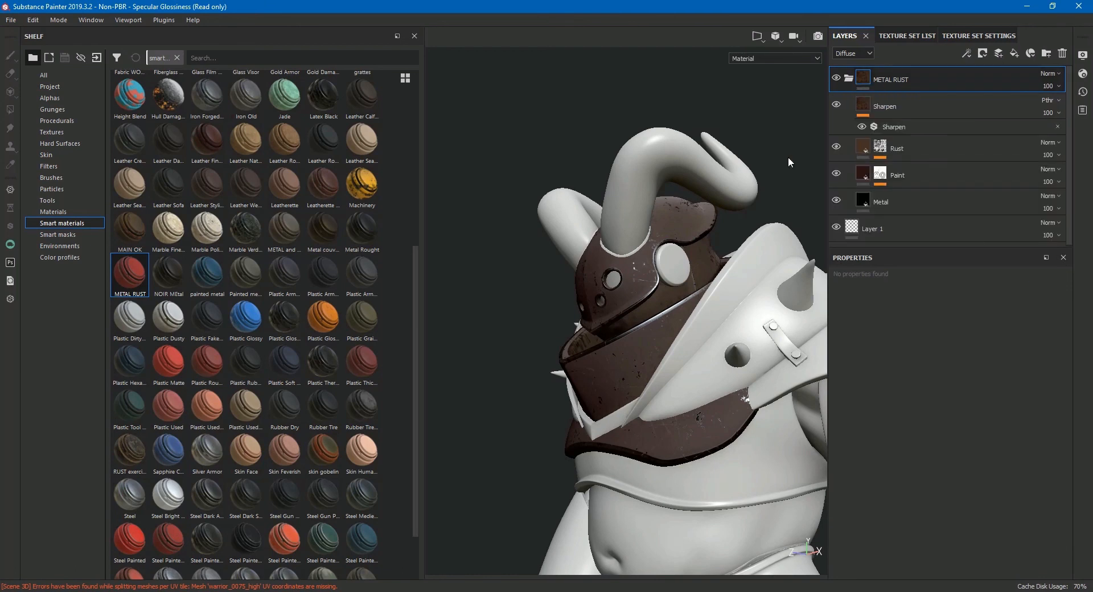
Apply the METAL RUST smart material to the large armour collar covering the shoulders
alt+drag(491, 302, 545, 308)
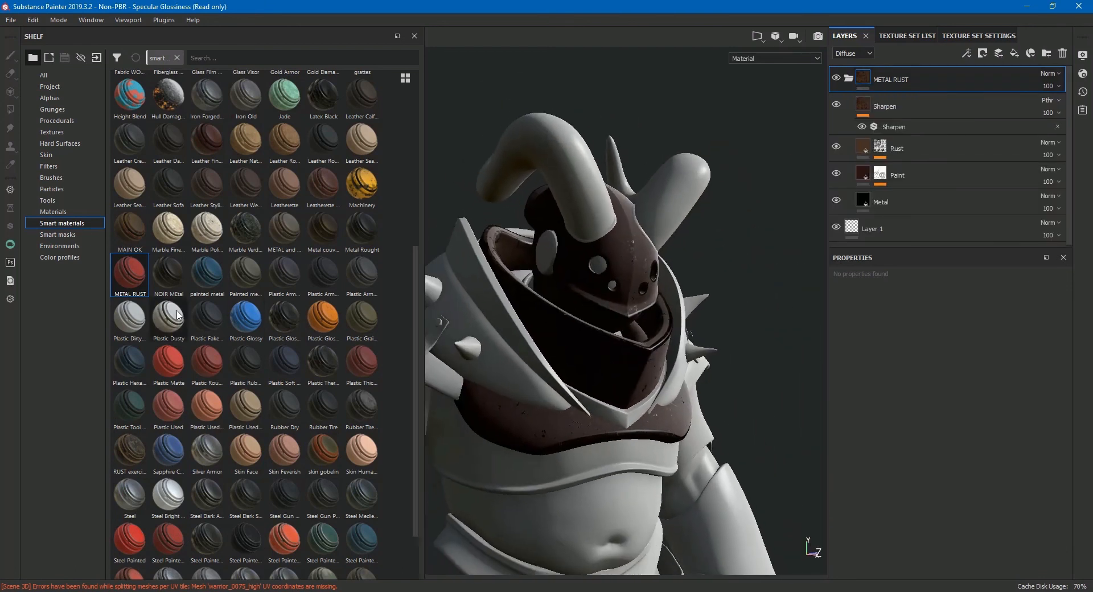
drag(127, 272, 518, 348)
drag(585, 378, 679, 297)
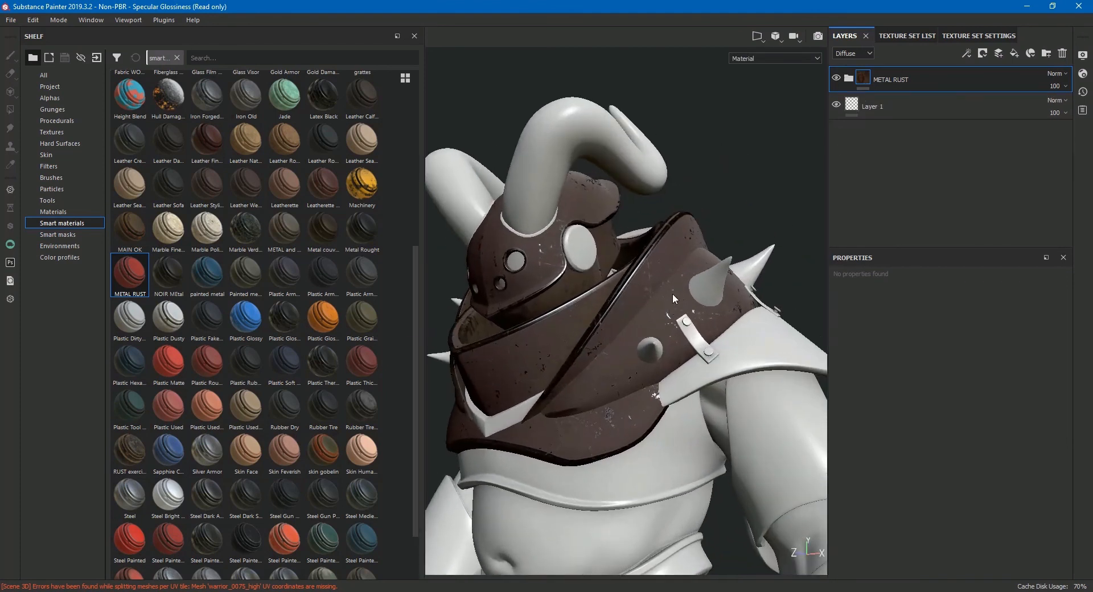
Set the shoulder collar's Paint layer diffuse colour to a brighter red (R 0.156, G 0.008, B 0.008)
click(848, 79)
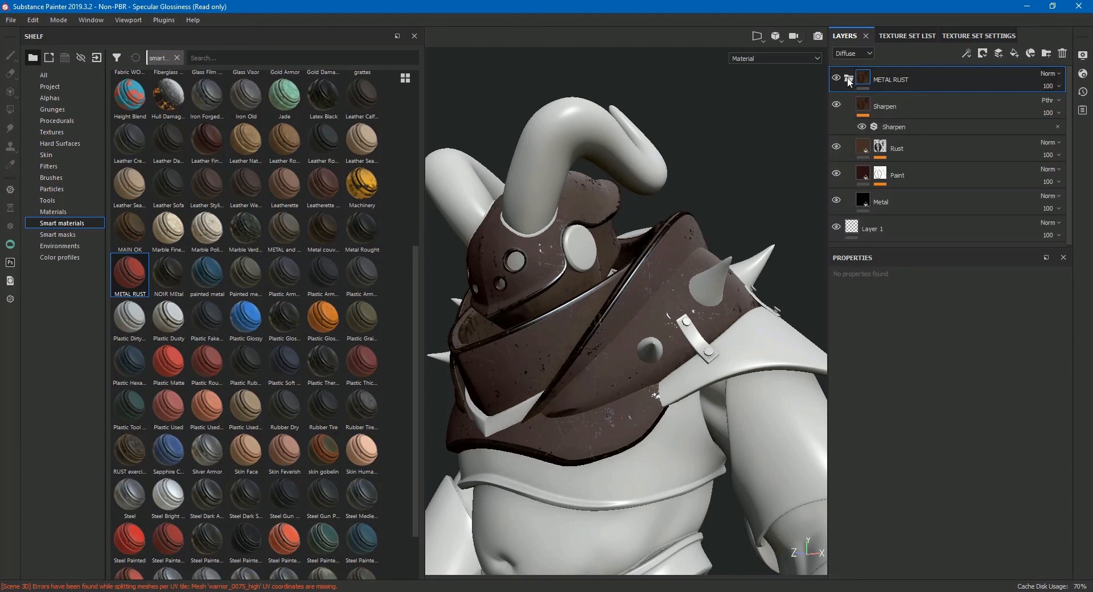
click(863, 173)
click(951, 539)
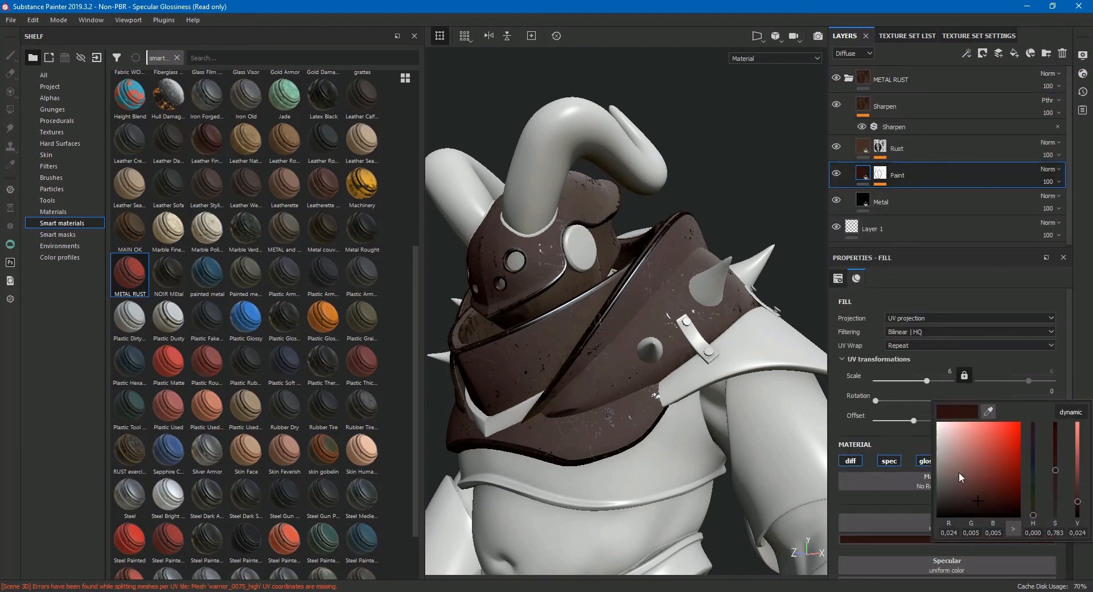
drag(977, 500, 999, 482)
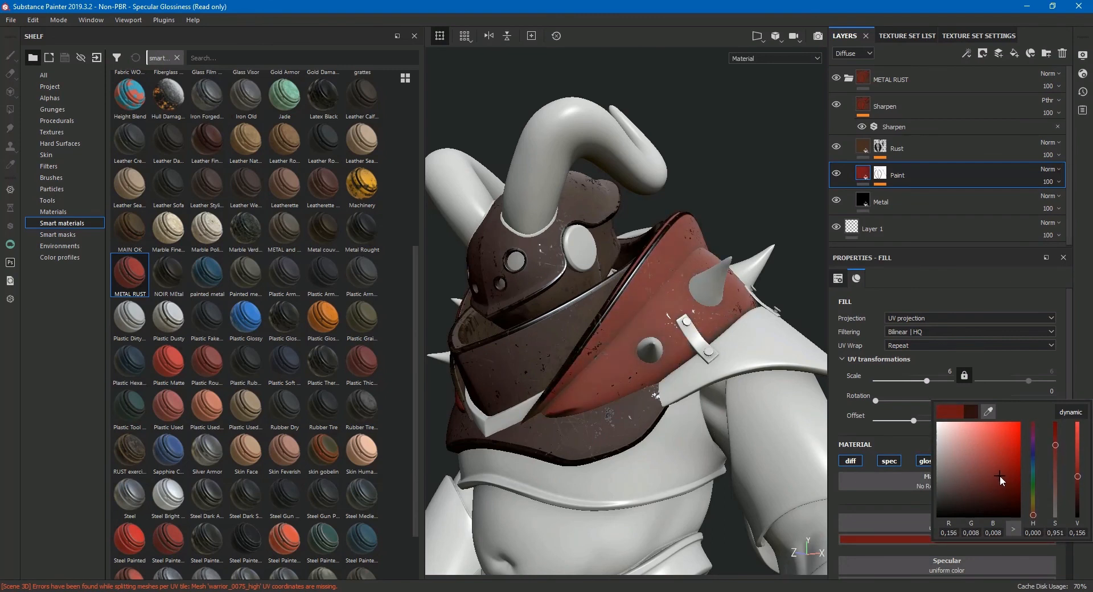
Apply the METAL RUST smart material to the warrior's forearm bracers
alt+drag(721, 420, 575, 314)
drag(123, 279, 575, 426)
scroll(586, 426, down, 3)
alt+middle_drag(575, 426, 663, 359)
mouse_move(663, 358)
alt+mouse_down()
mouse_move(768, 364)
mouse_move(657, 357)
alt+mouse_up()
alt+middle_drag(657, 357, 694, 342)
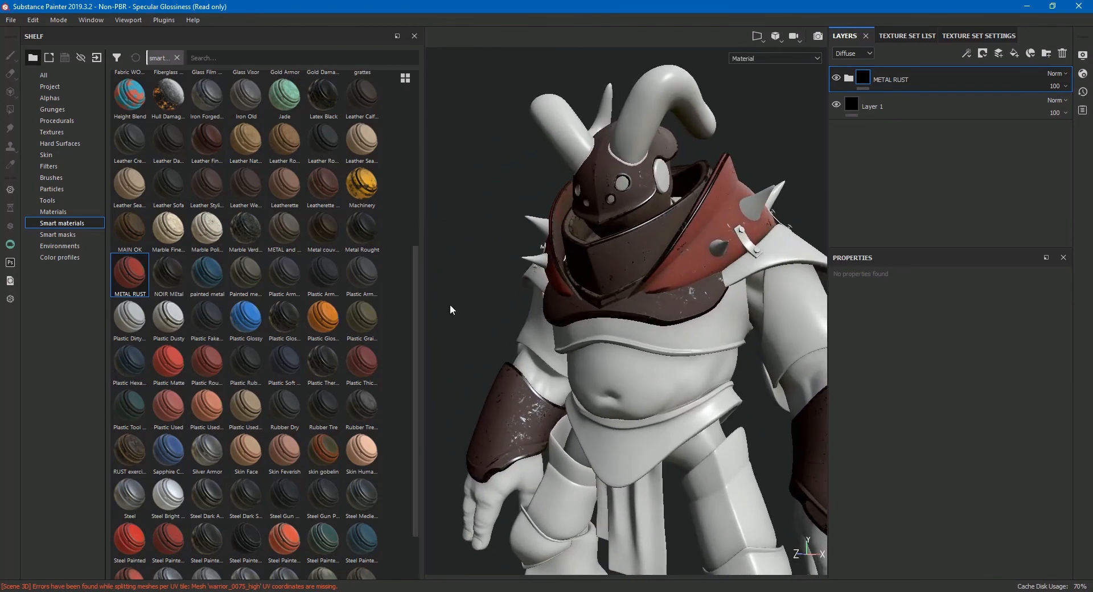
Bring the forearm bracer into close view and expand its METAL RUST layer group
scroll(341, 306, up, 5)
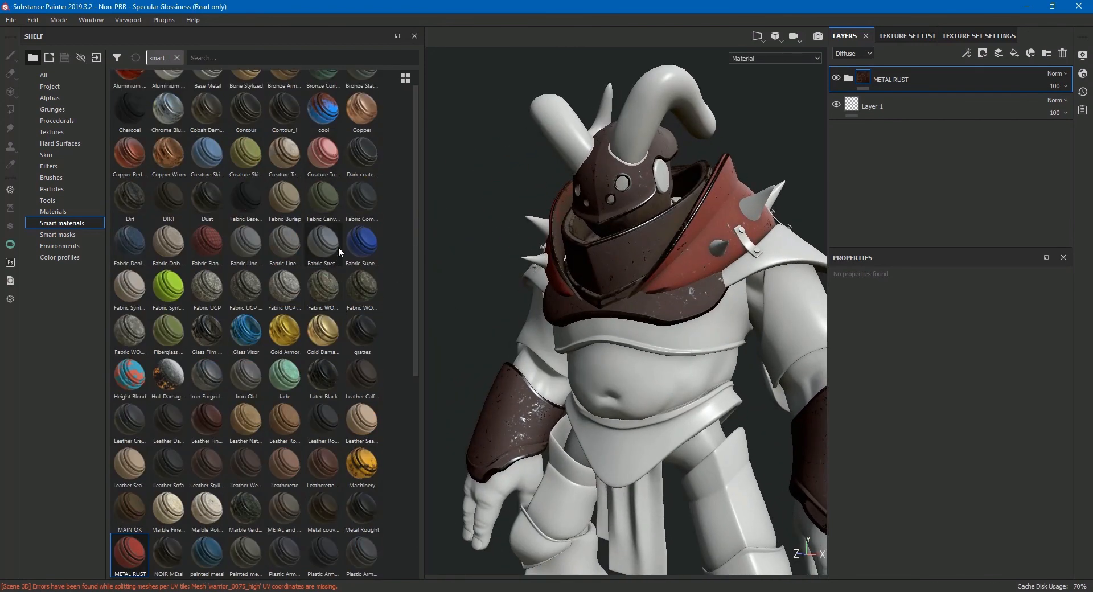
alt+middle_drag(689, 336, 616, 272)
mouse_move(616, 272)
alt+mouse_down()
mouse_move(526, 273)
mouse_move(617, 273)
alt+mouse_up()
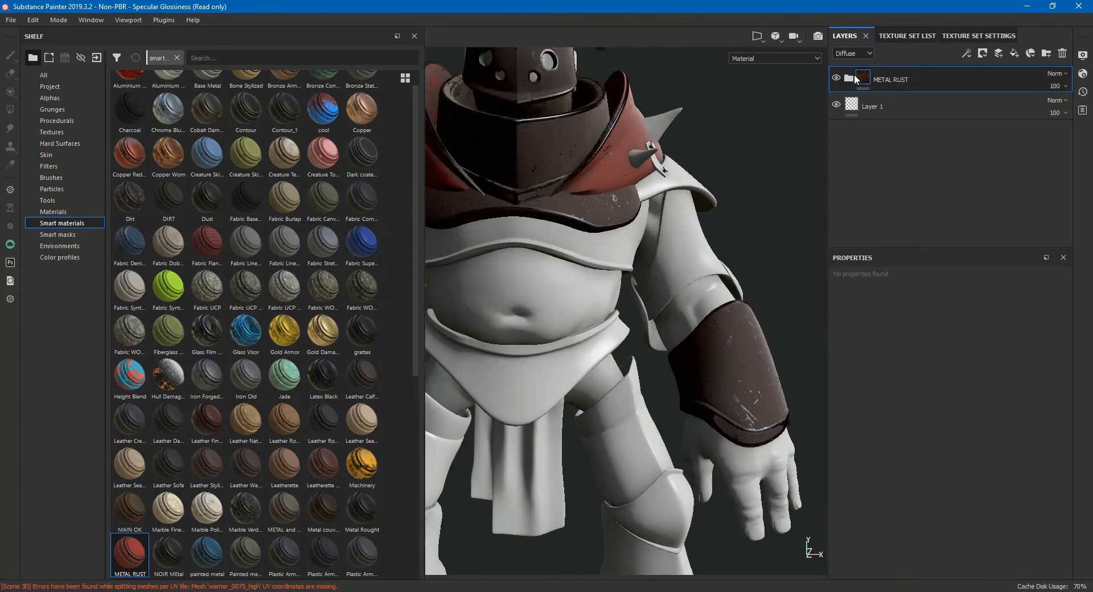
click(849, 76)
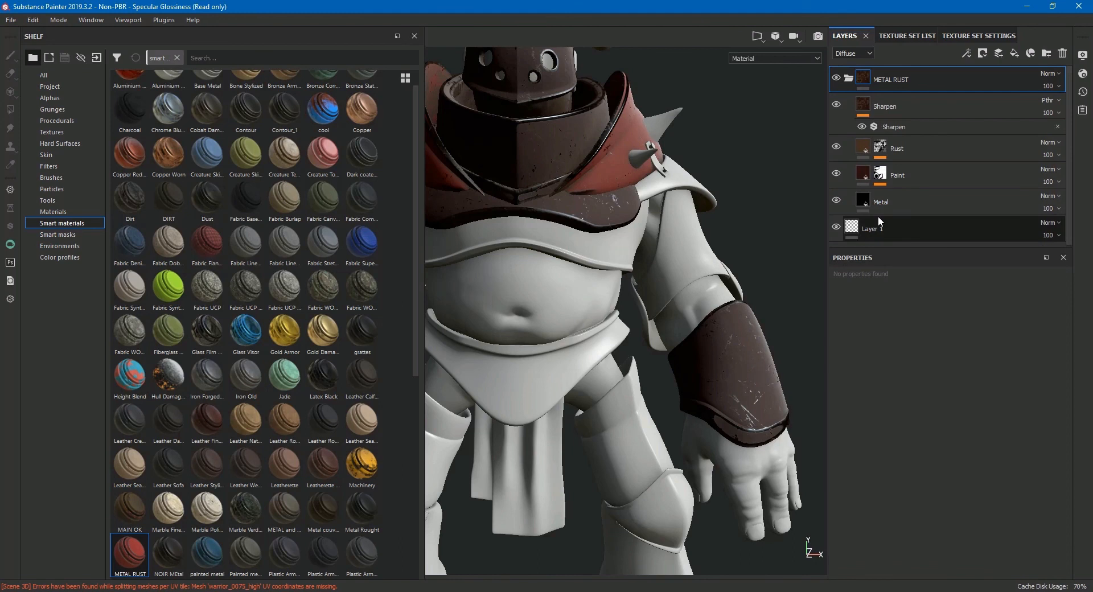